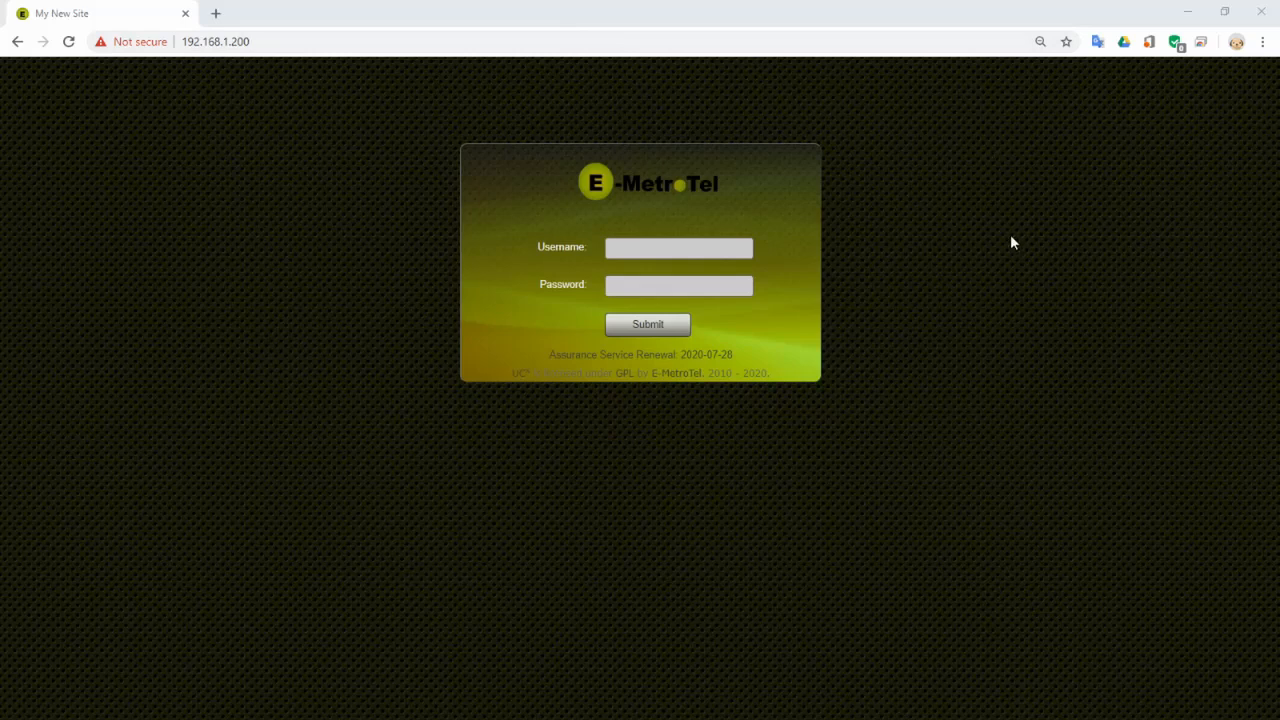
- Sign in with the admin username and the administrator password
click(722, 247)
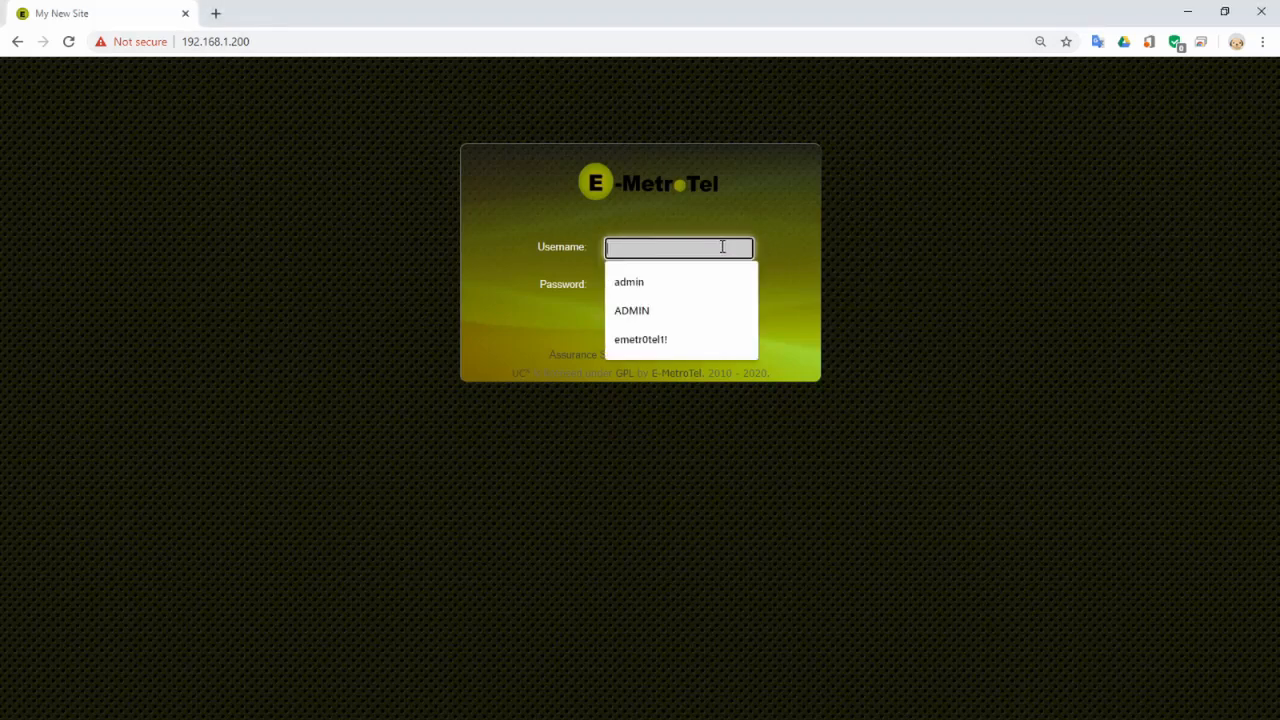
key(Tab)
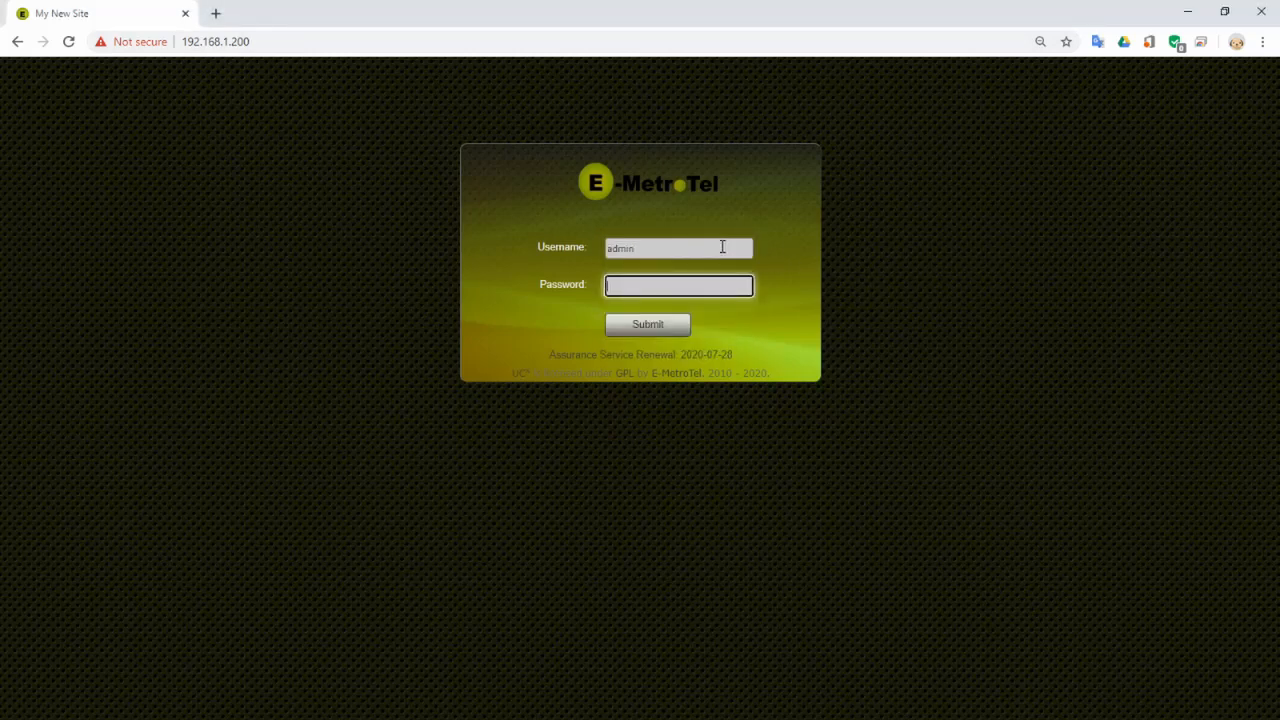
key(Return)
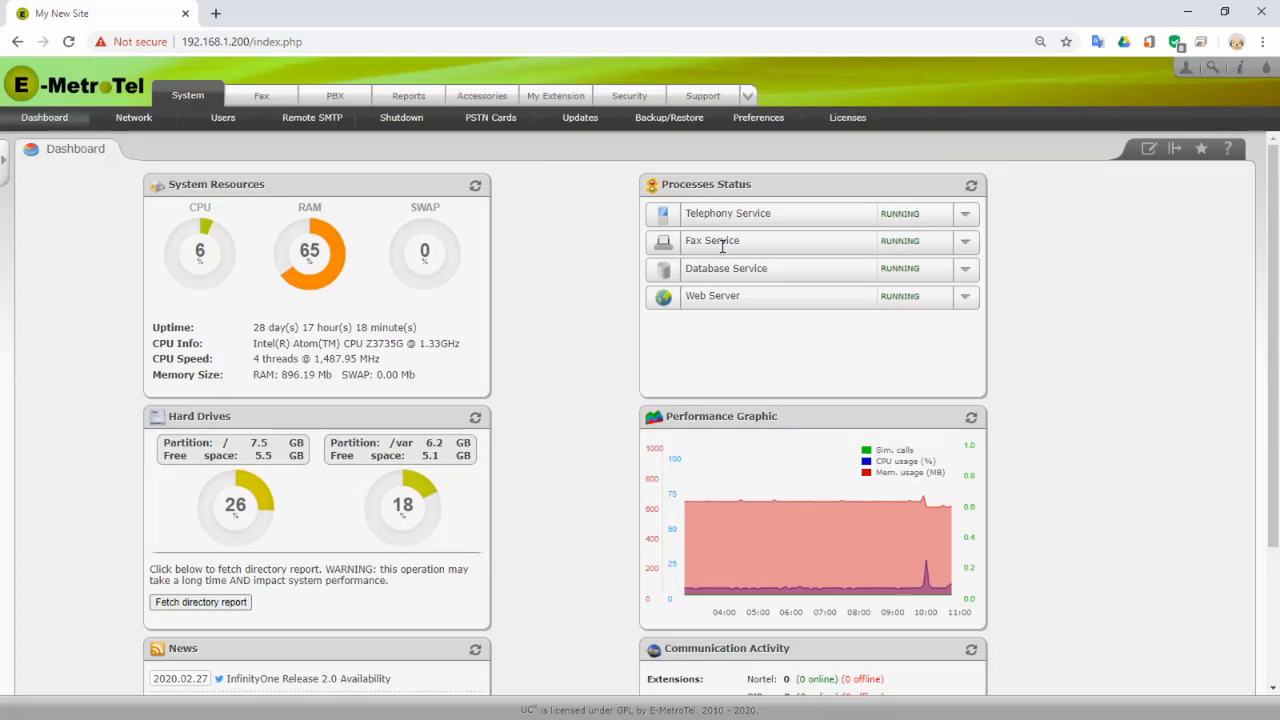
- Show the System PSTN Cards page listing the UC501-8 FXO/FXS card and its ports
click(486, 122)
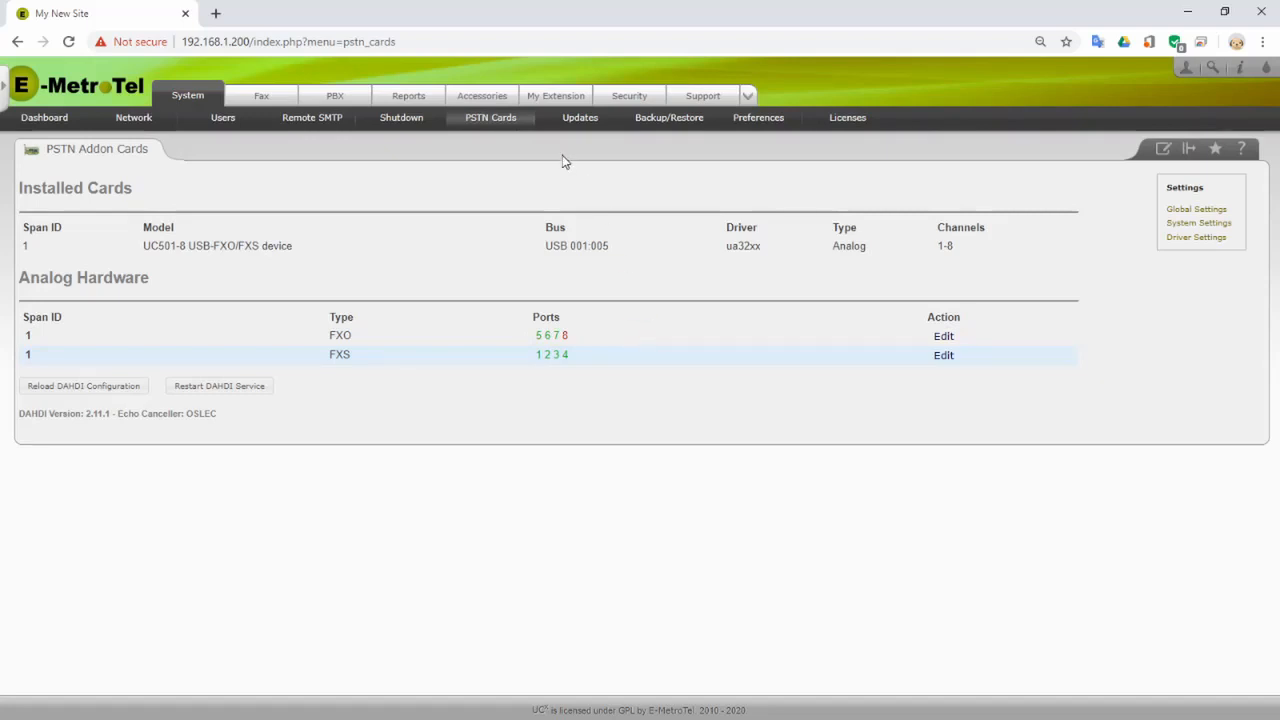
- Switch to PBX Configuration, landing on the Add an Extension page
click(335, 100)
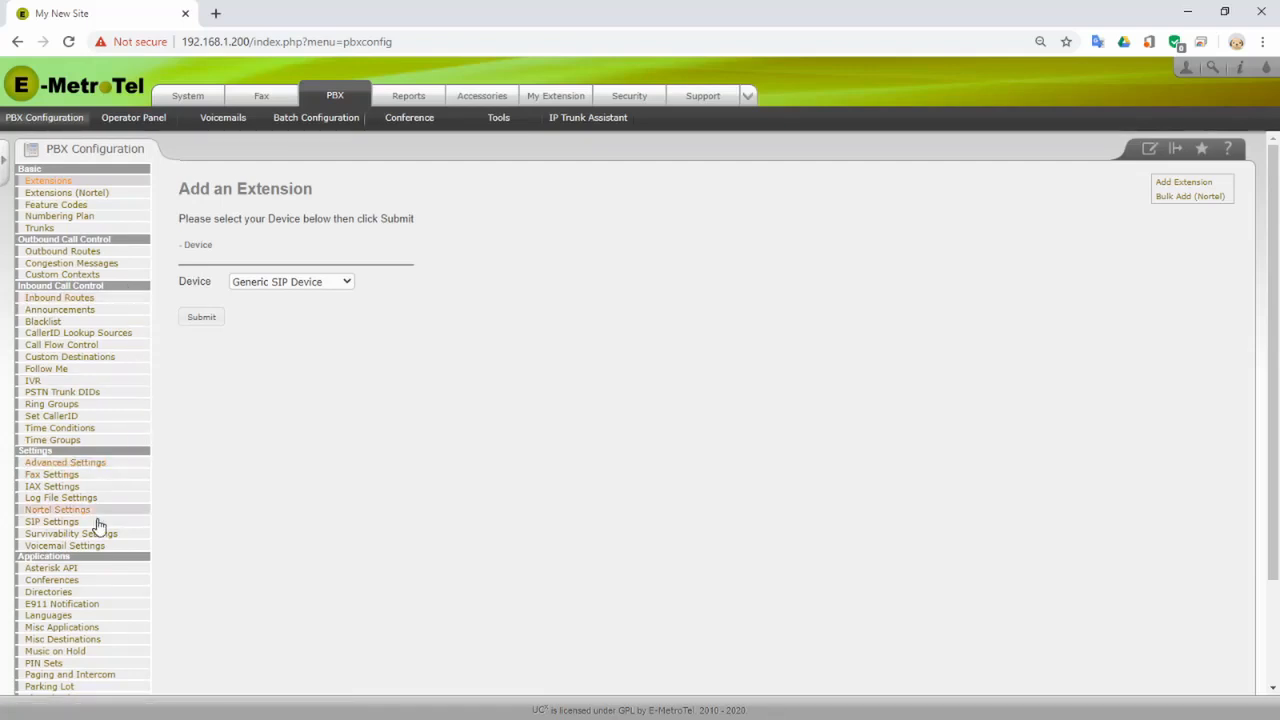
scroll(110, 567, down, 2)
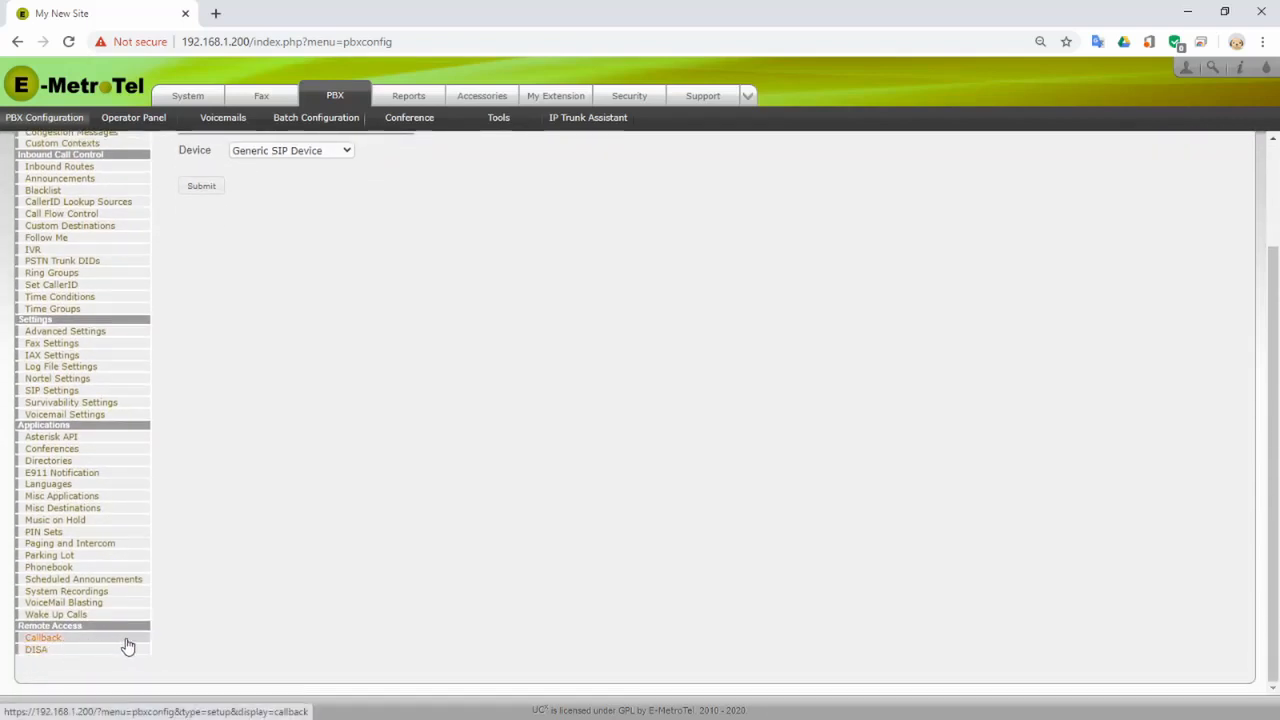
scroll(128, 645, up, 2)
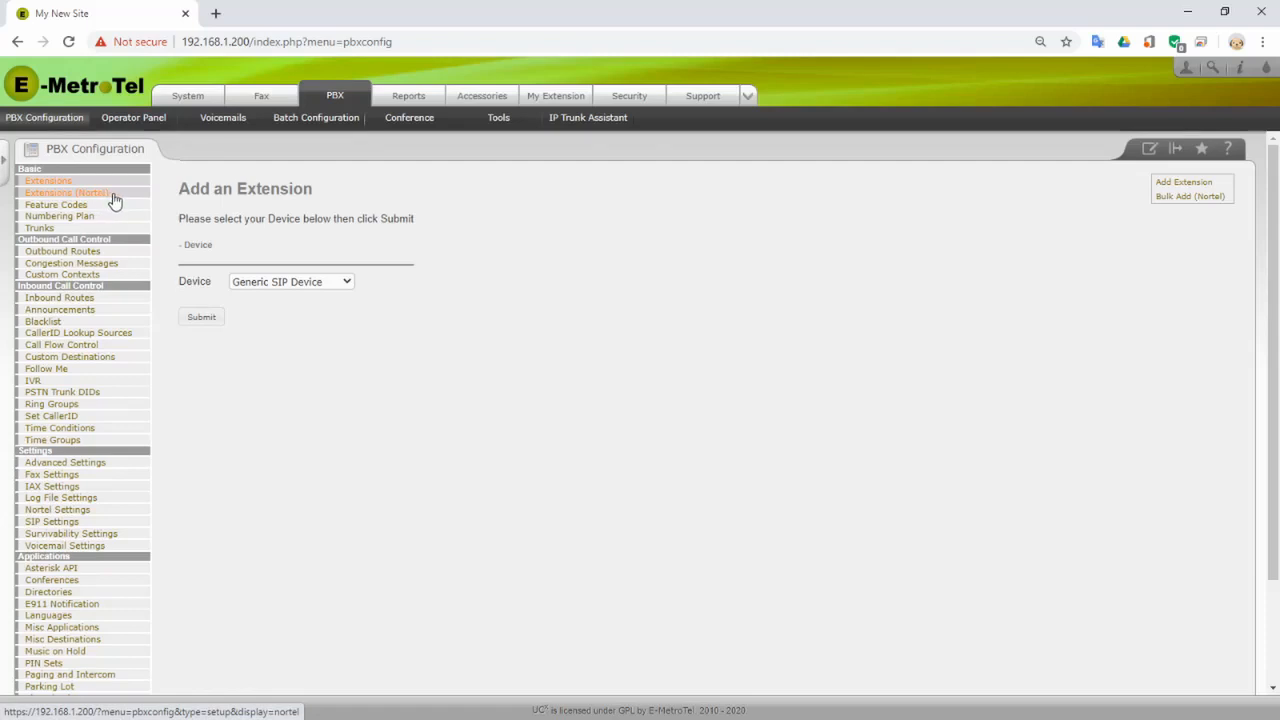
- Go to Extensions (Nortel) and start adding a new Nortel device
click(113, 197)
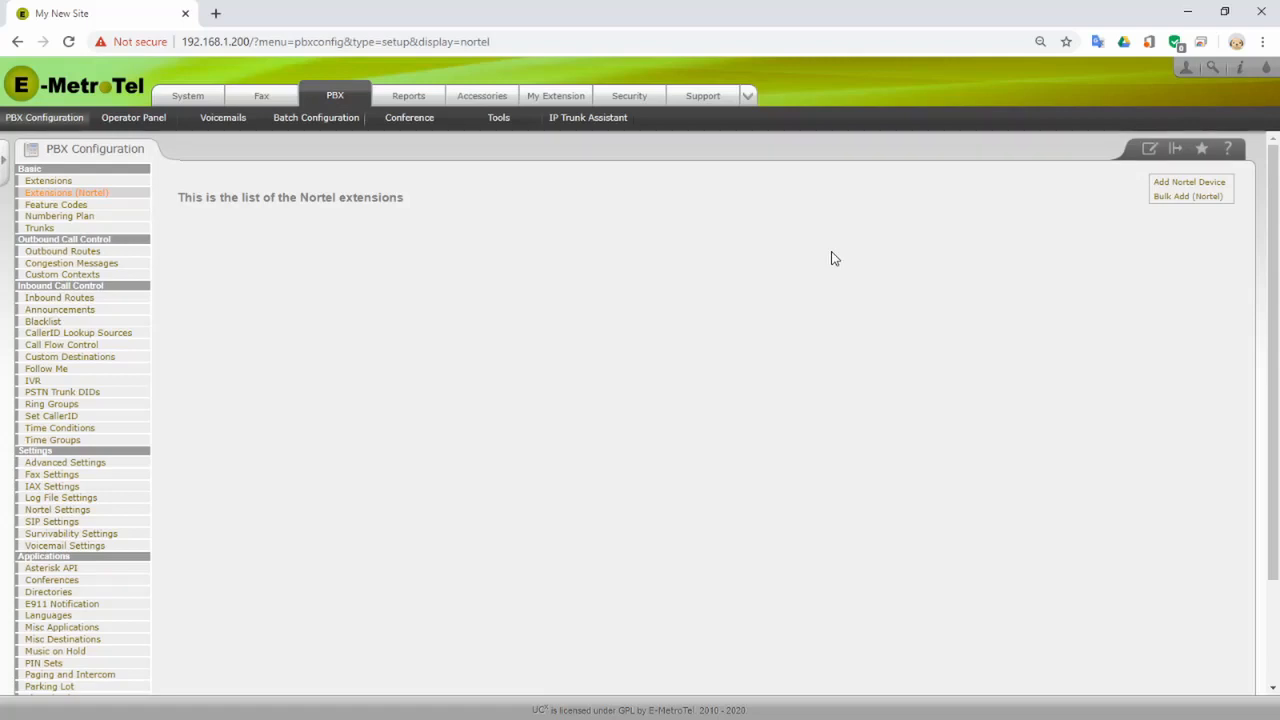
click(1181, 184)
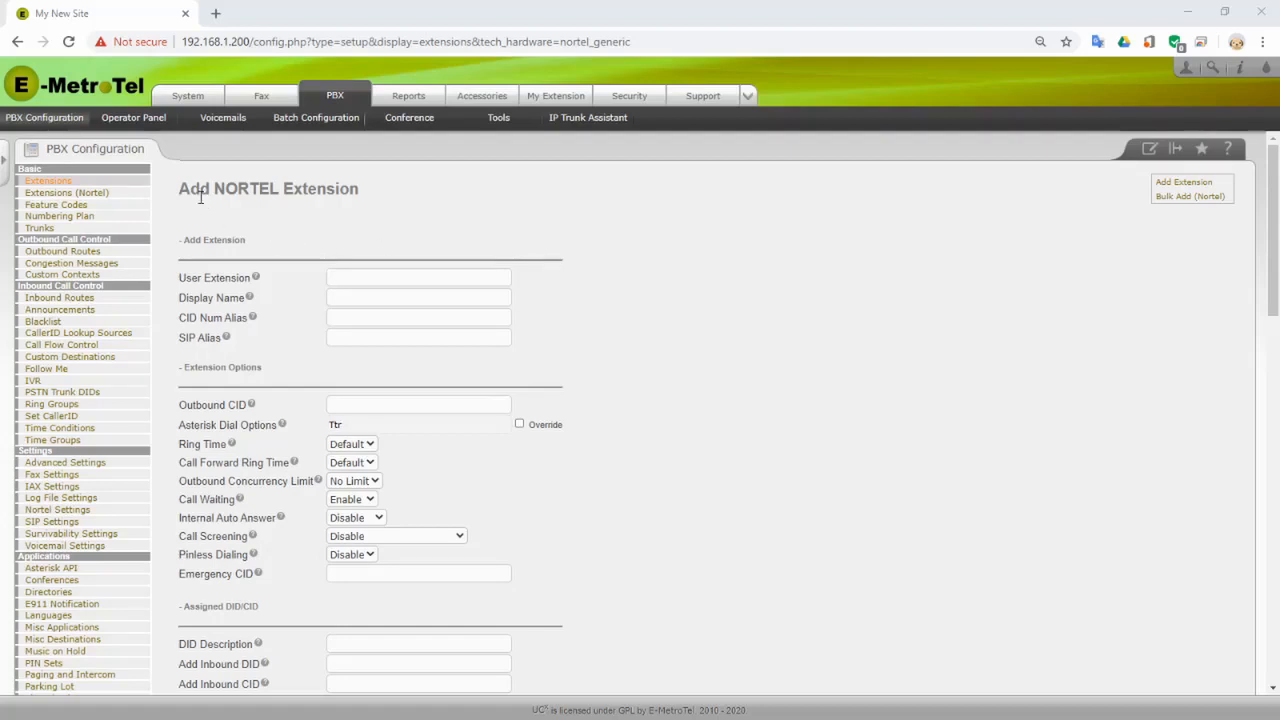
- Enter User Extension 221 and Display Name 'Admin Desk'
click(376, 282)
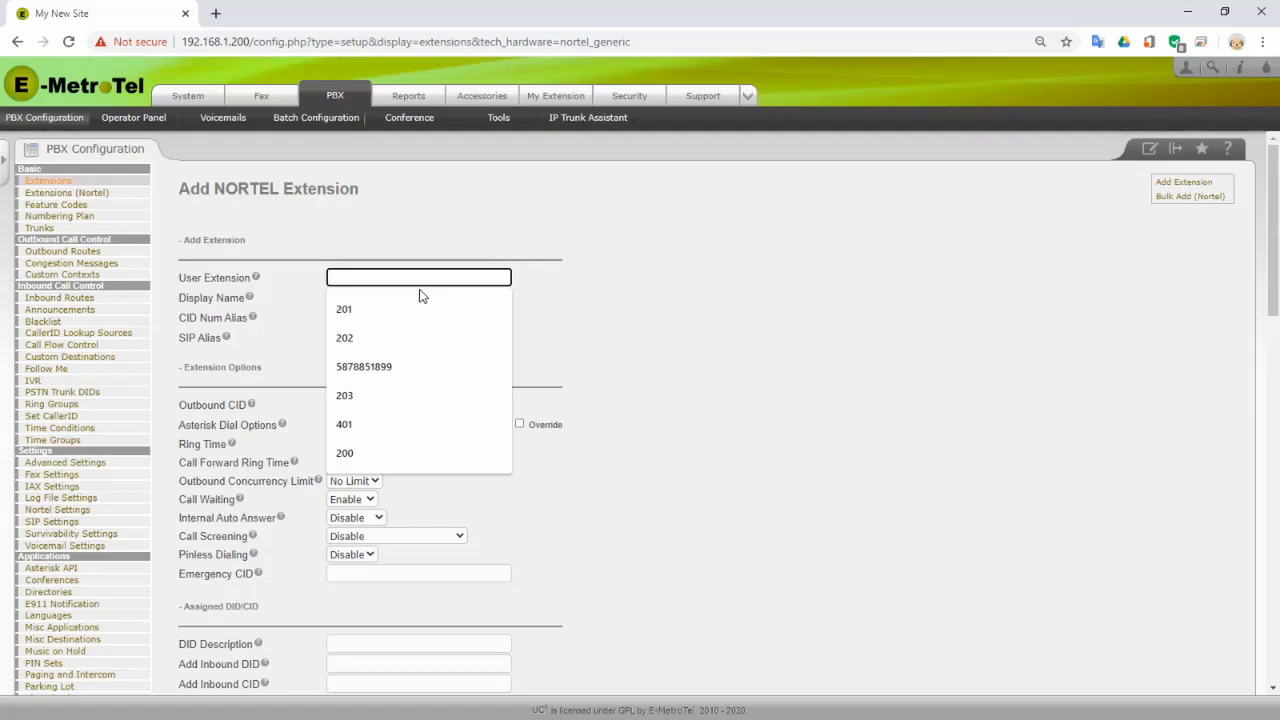
text(221)
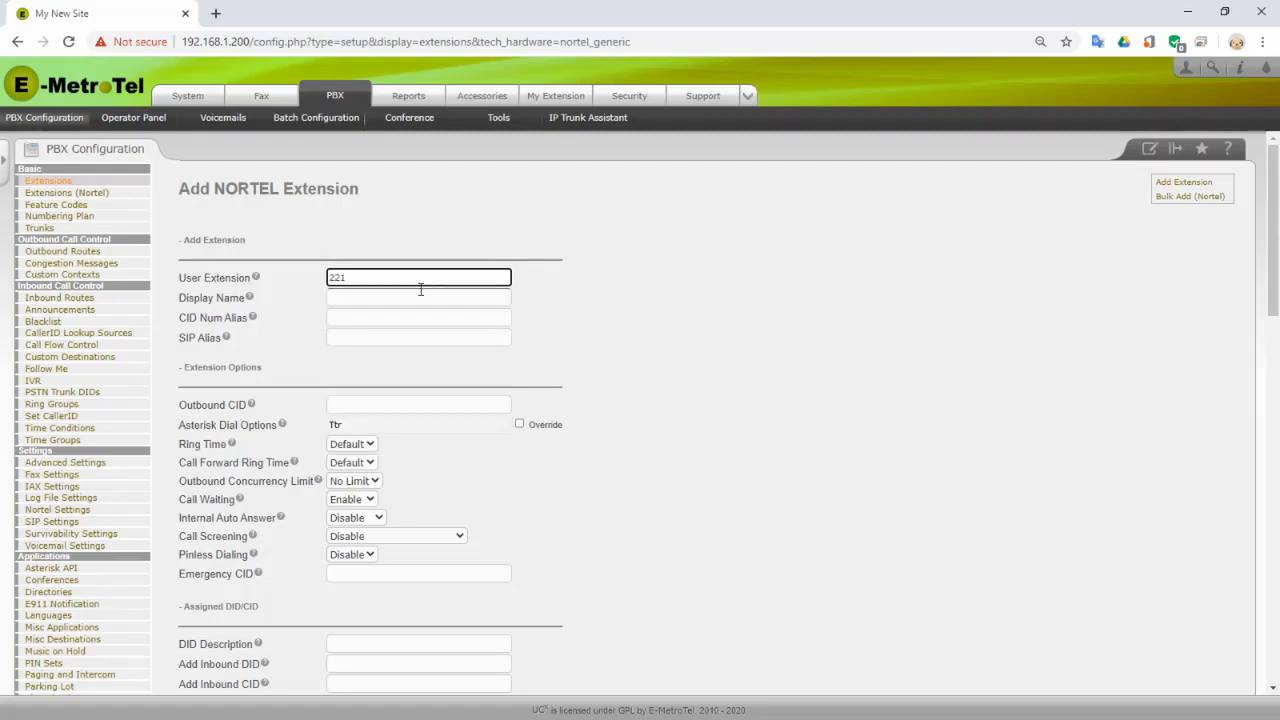
click(421, 290)
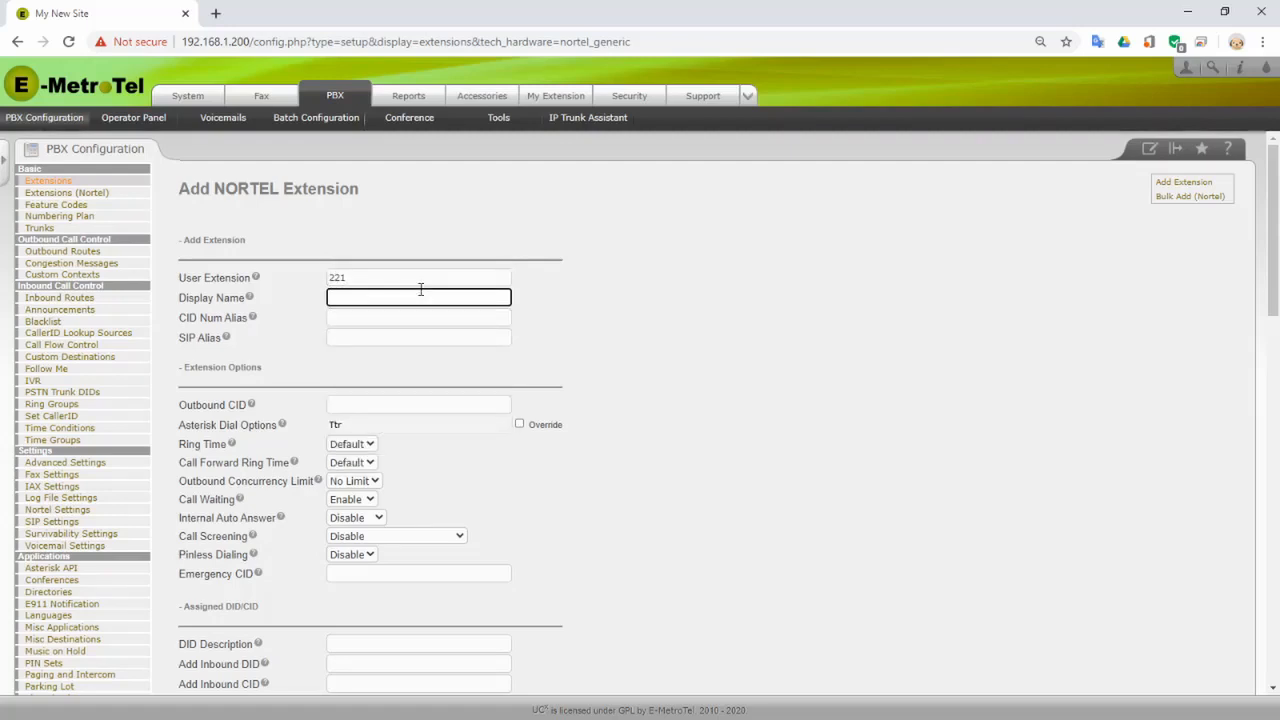
text(A)
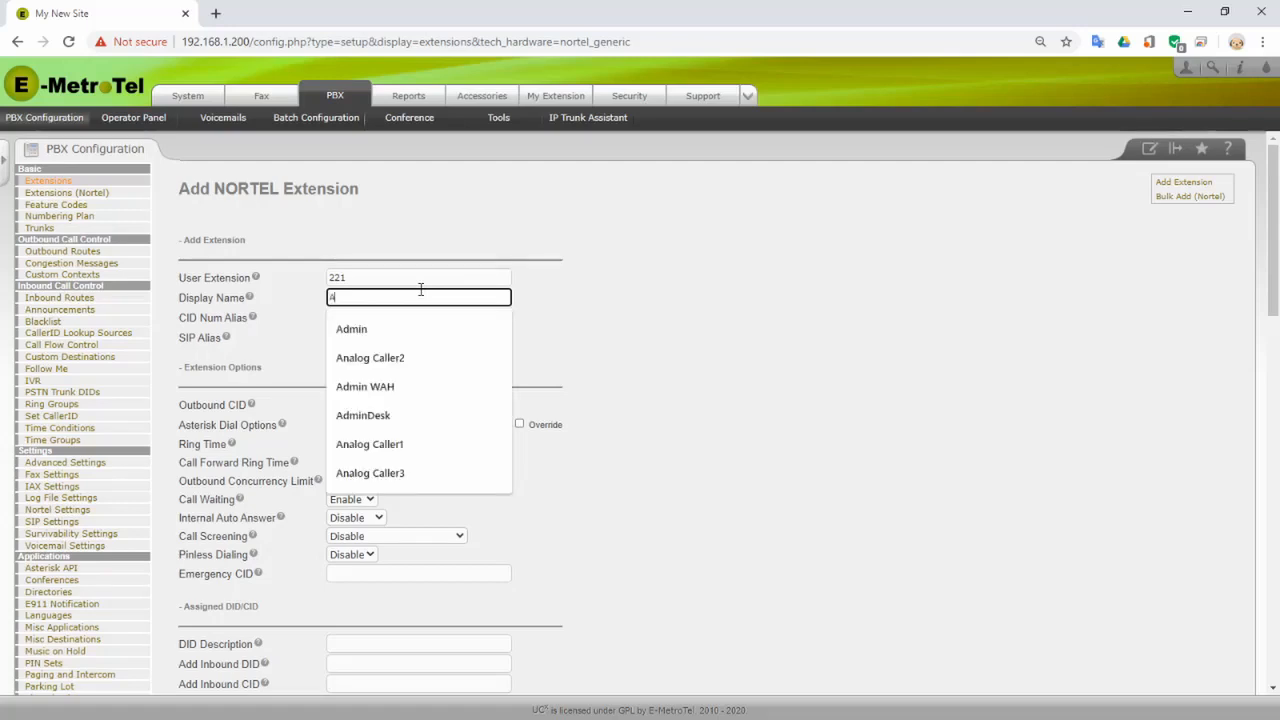
text(dmin Desk)
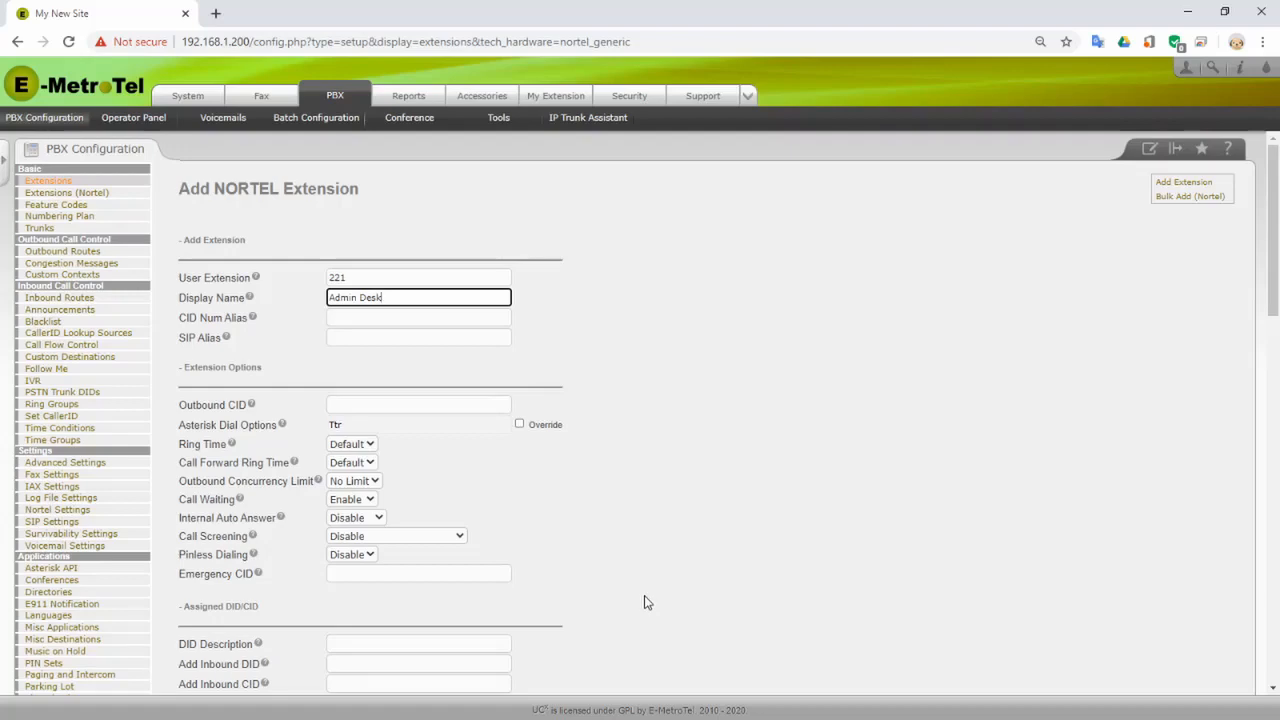
scroll(644, 598, down, 4)
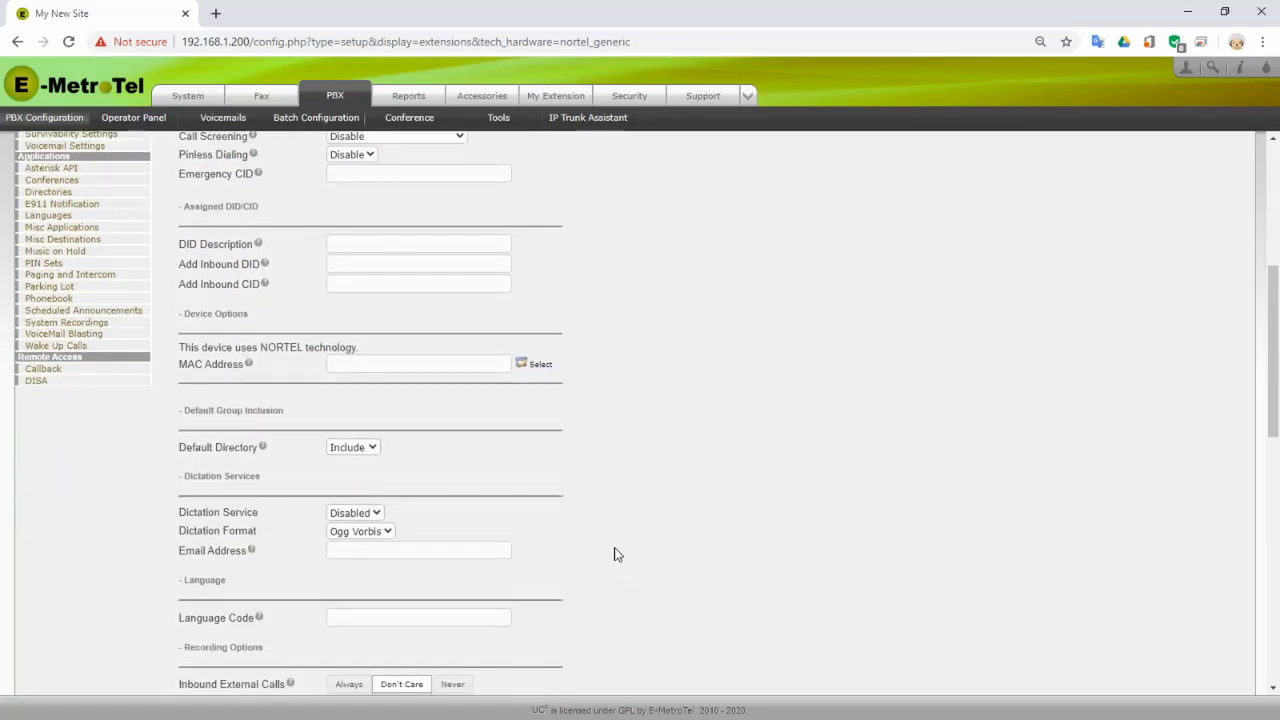
- Assign the detected 5006 phone at 192.168.1.13 (MAC 70:B3:D5:FF:05:E2) to extension 221
click(545, 368)
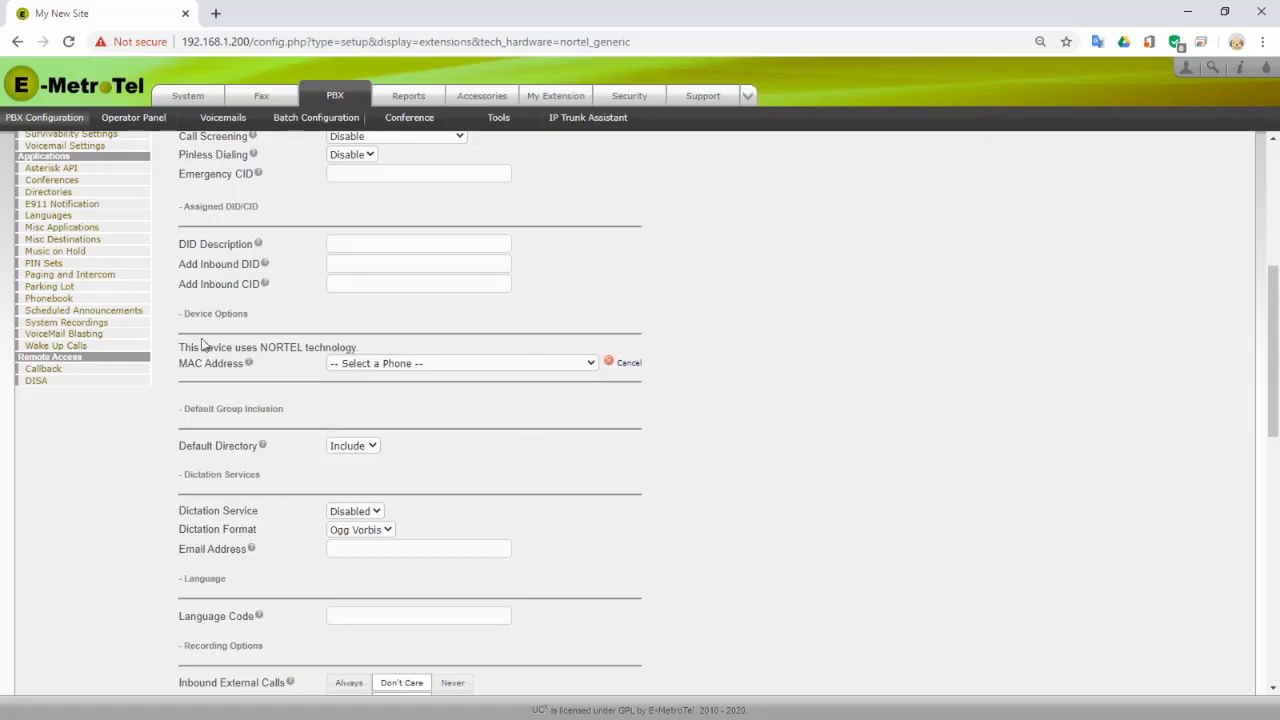
click(591, 366)
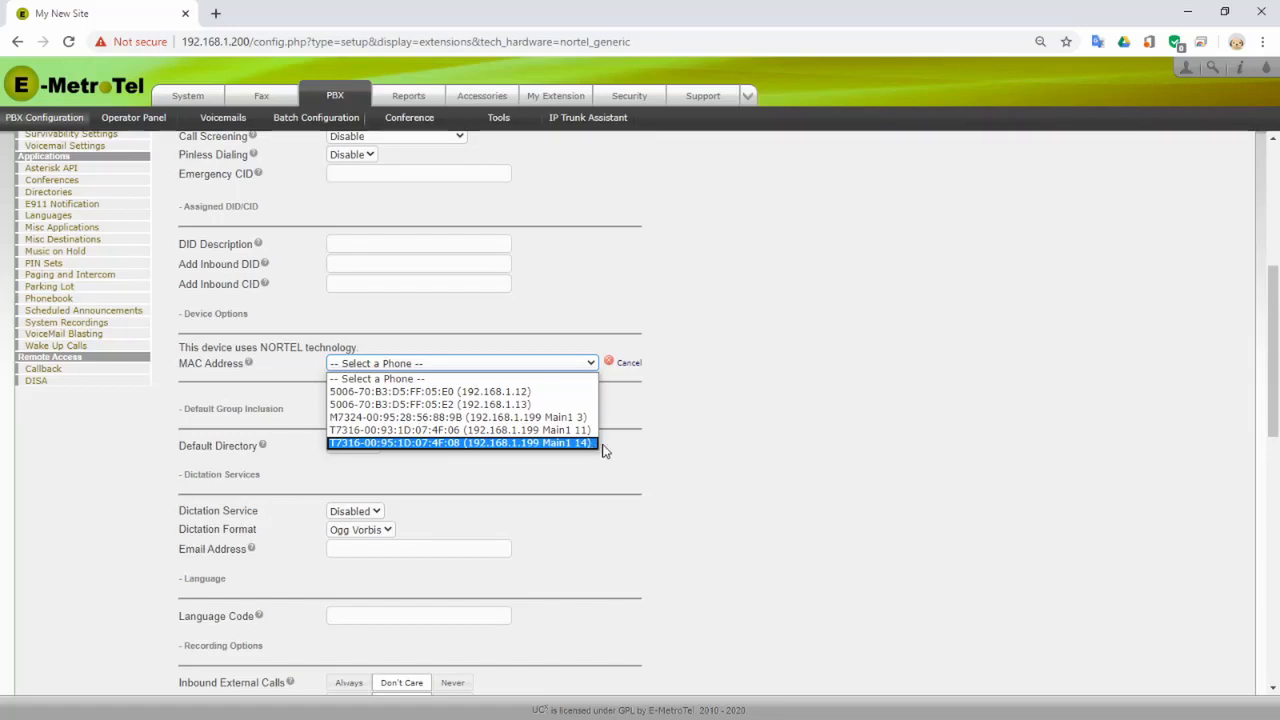
click(478, 405)
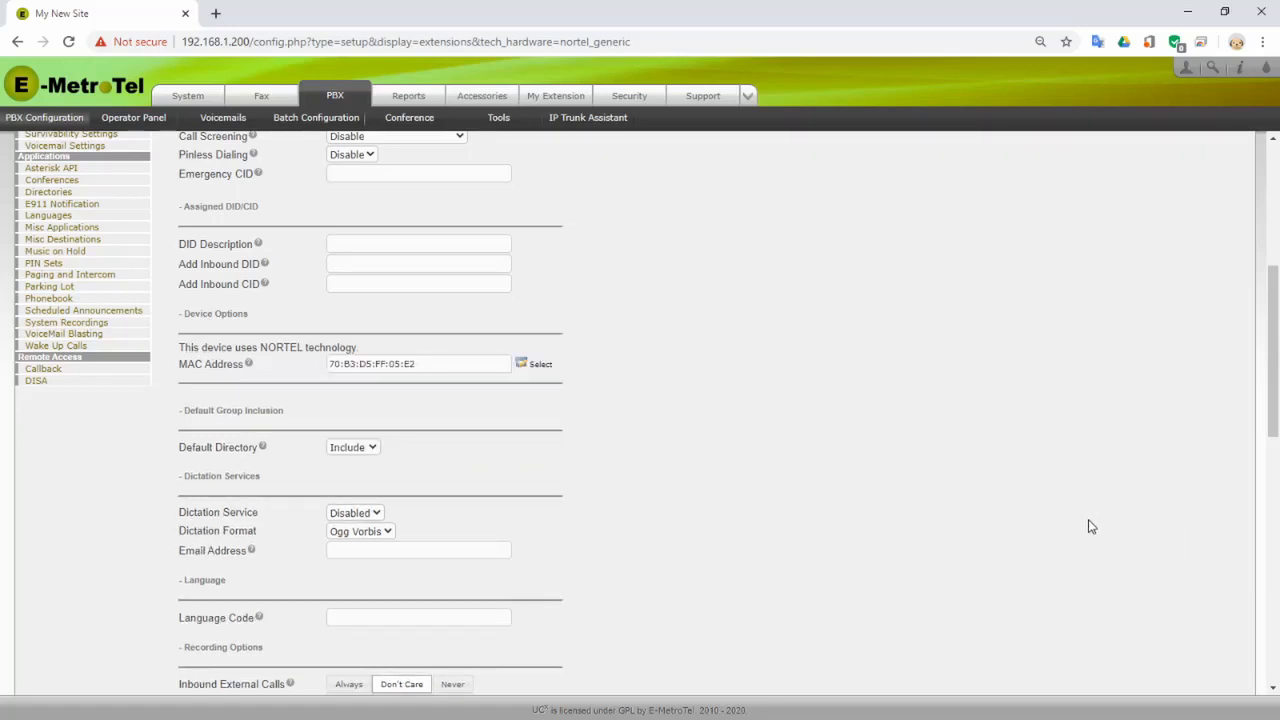
scroll(624, 465, down, 5)
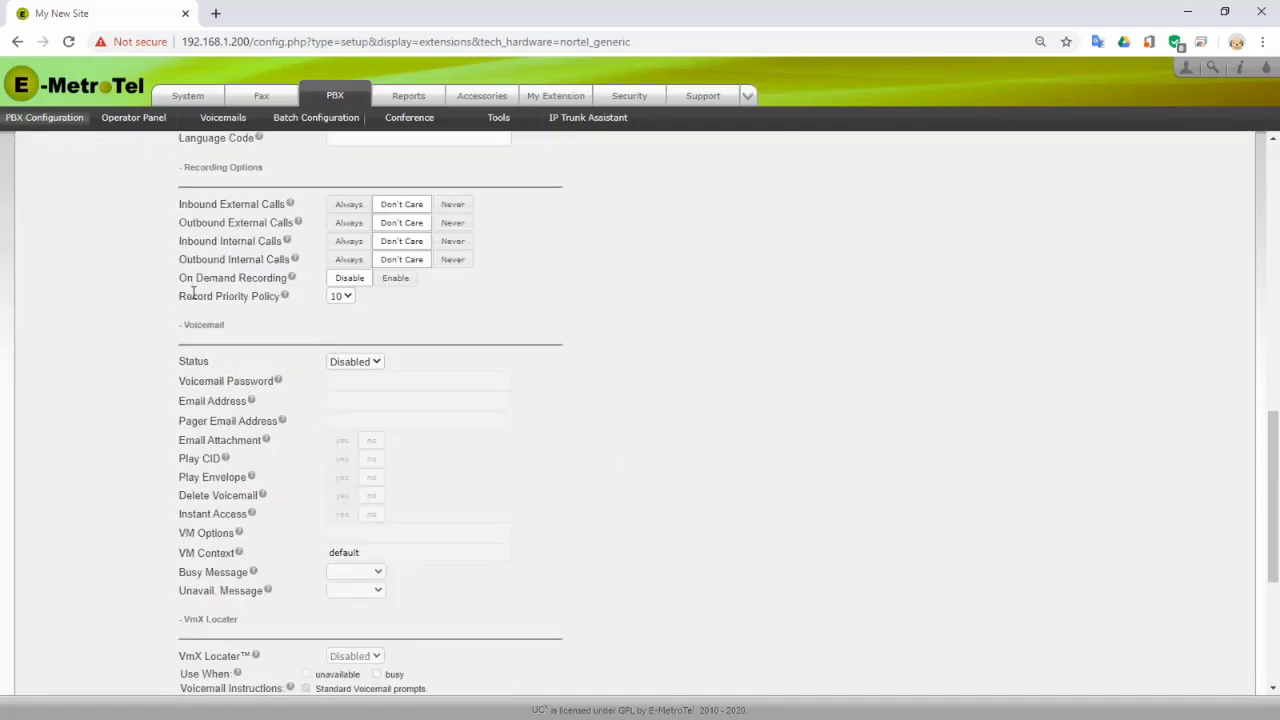
- Set the extension's Voicemail Status to Enabled
click(375, 364)
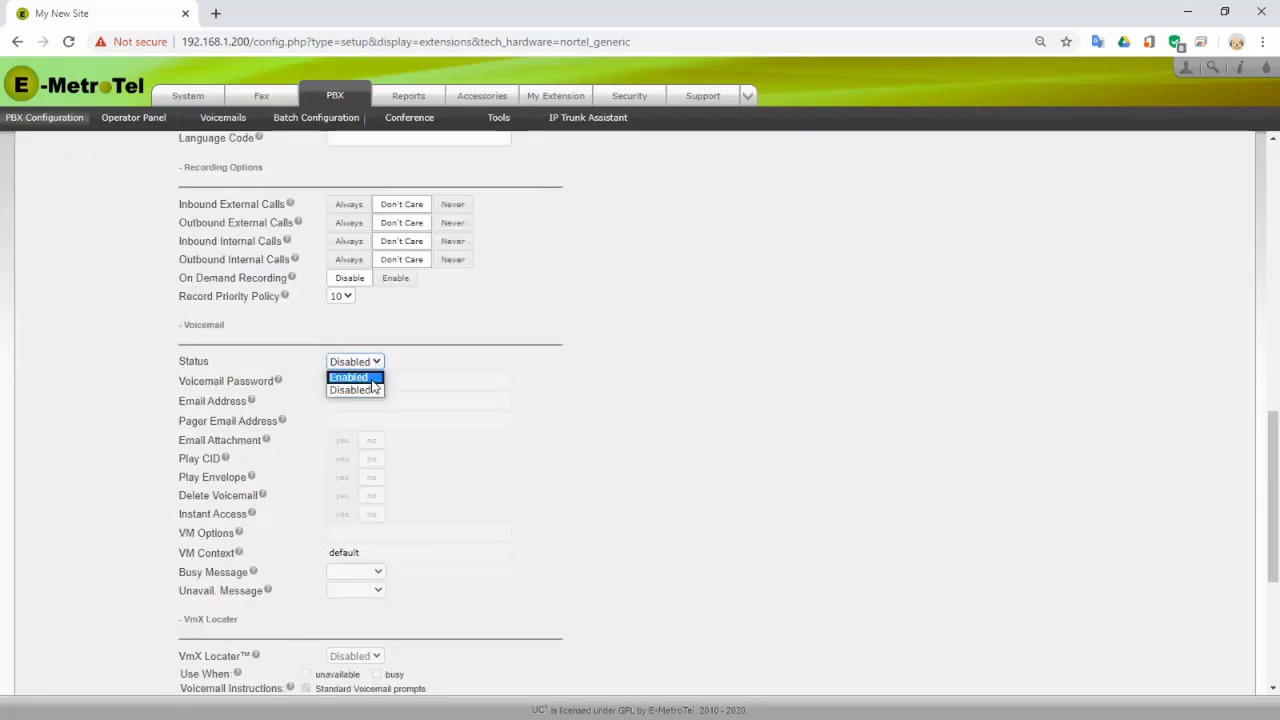
click(372, 379)
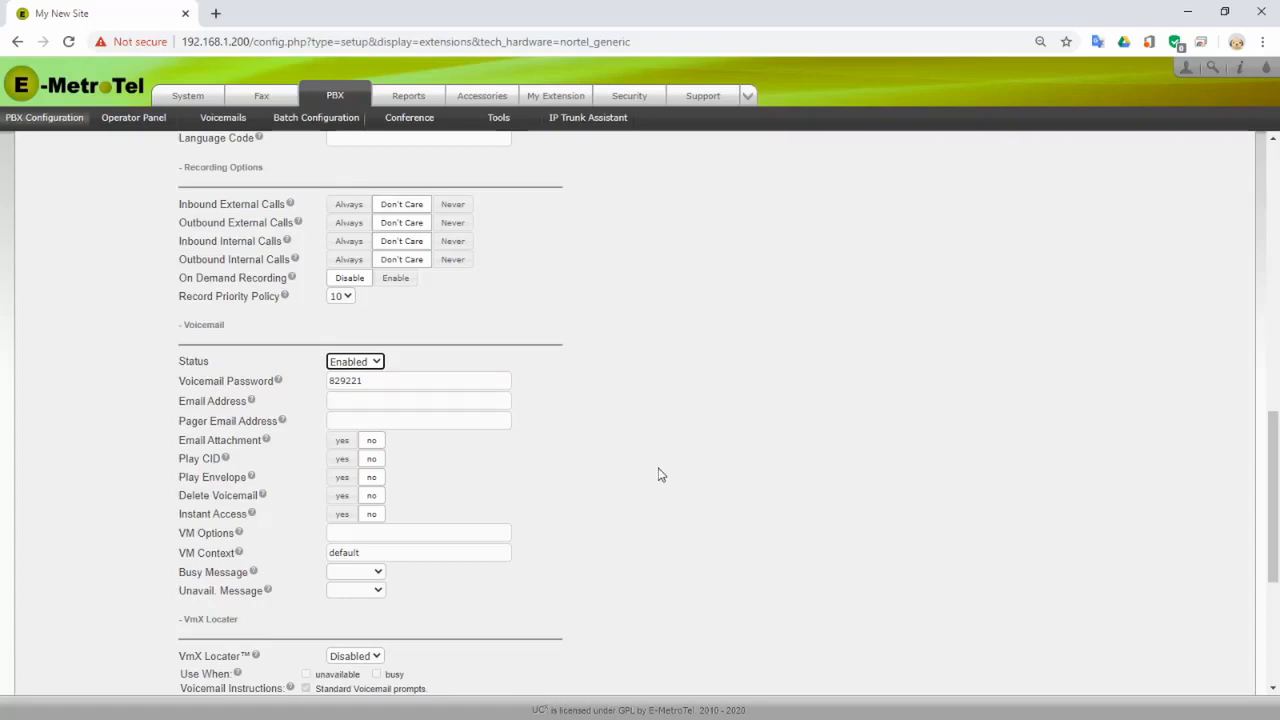
scroll(652, 465, down, 1)
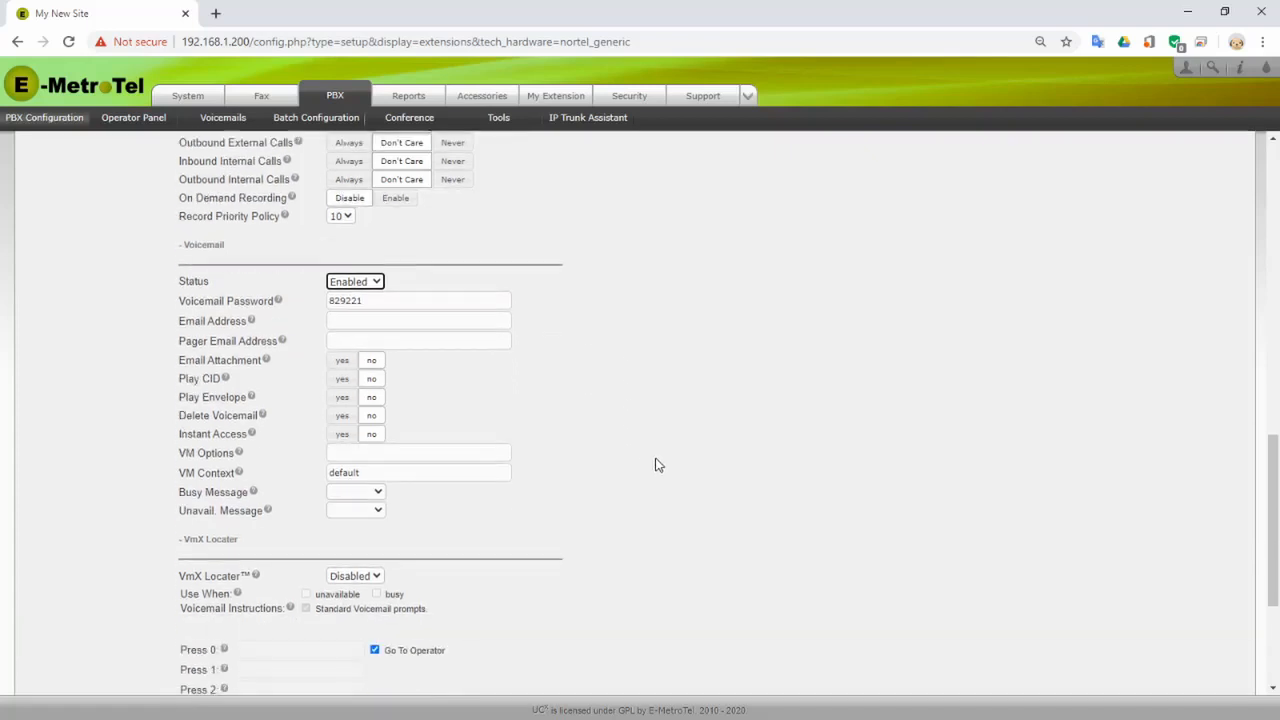
scroll(686, 465, down, 3)
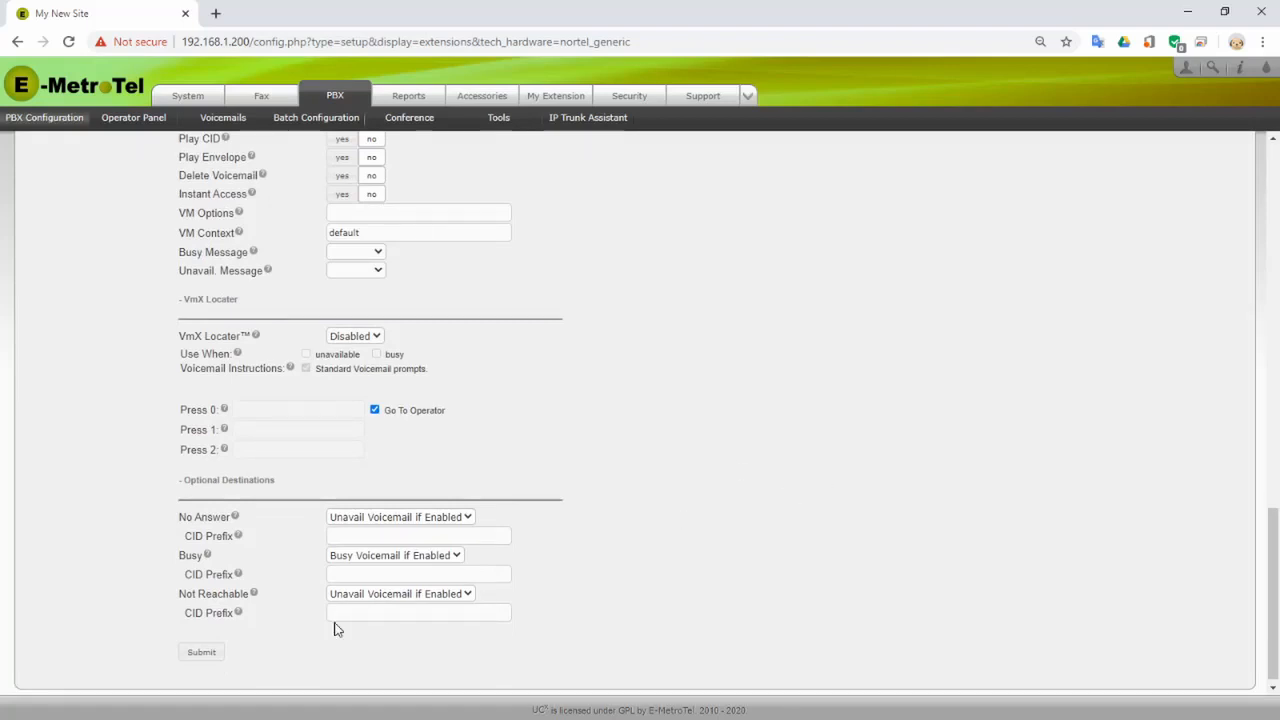
- Submit extension 221 and return to the Nortel extensions list
click(203, 660)
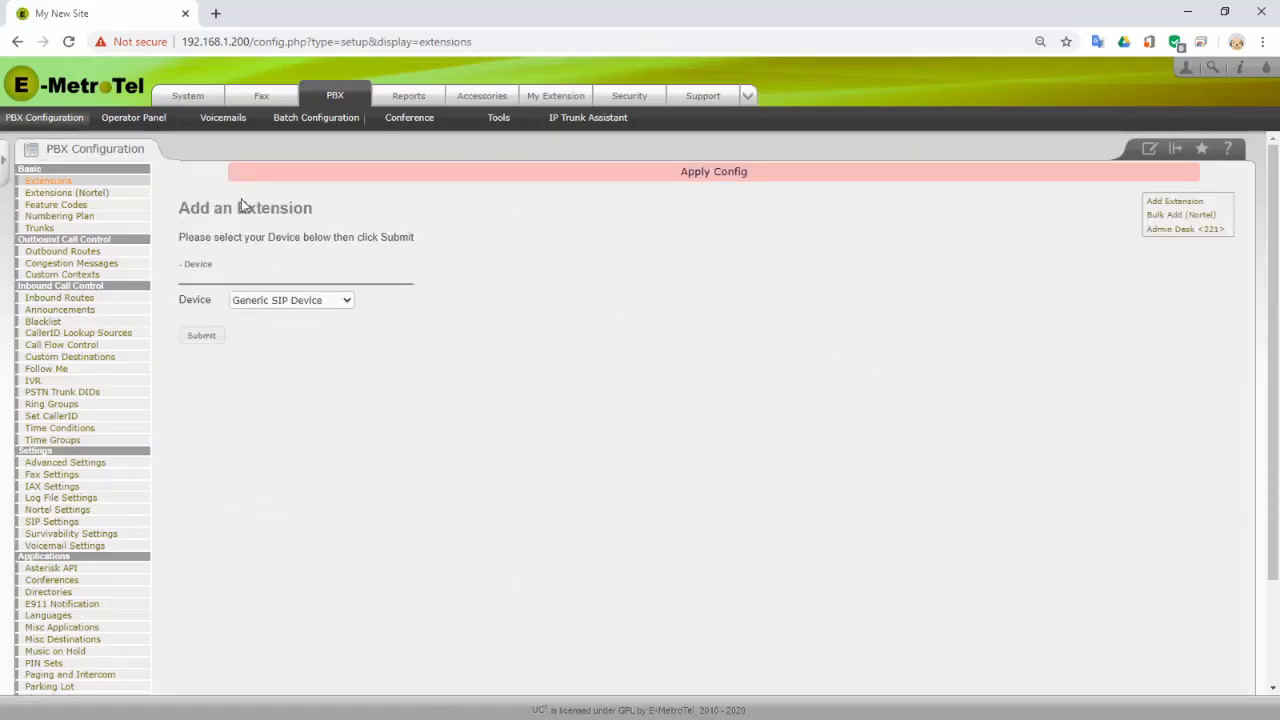
click(70, 198)
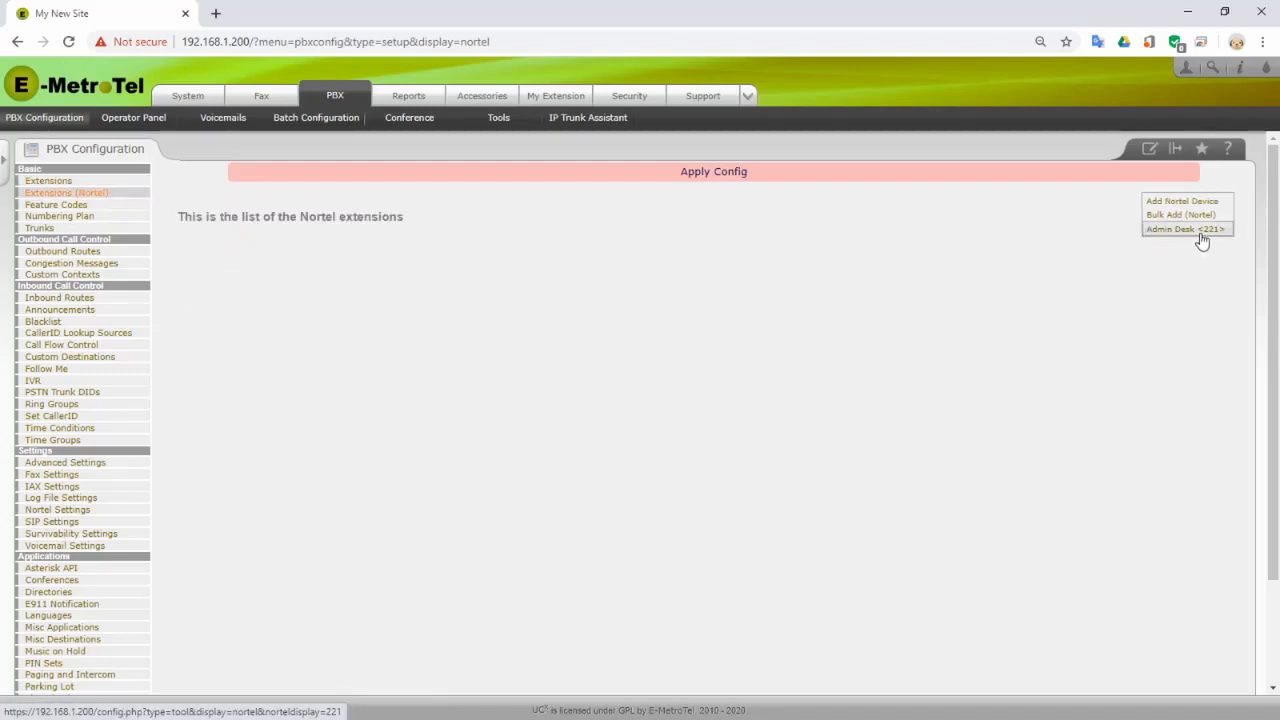
- Open Admin Desk <221>'s Nortel properties and set Number Of Lines to 2
click(1168, 233)
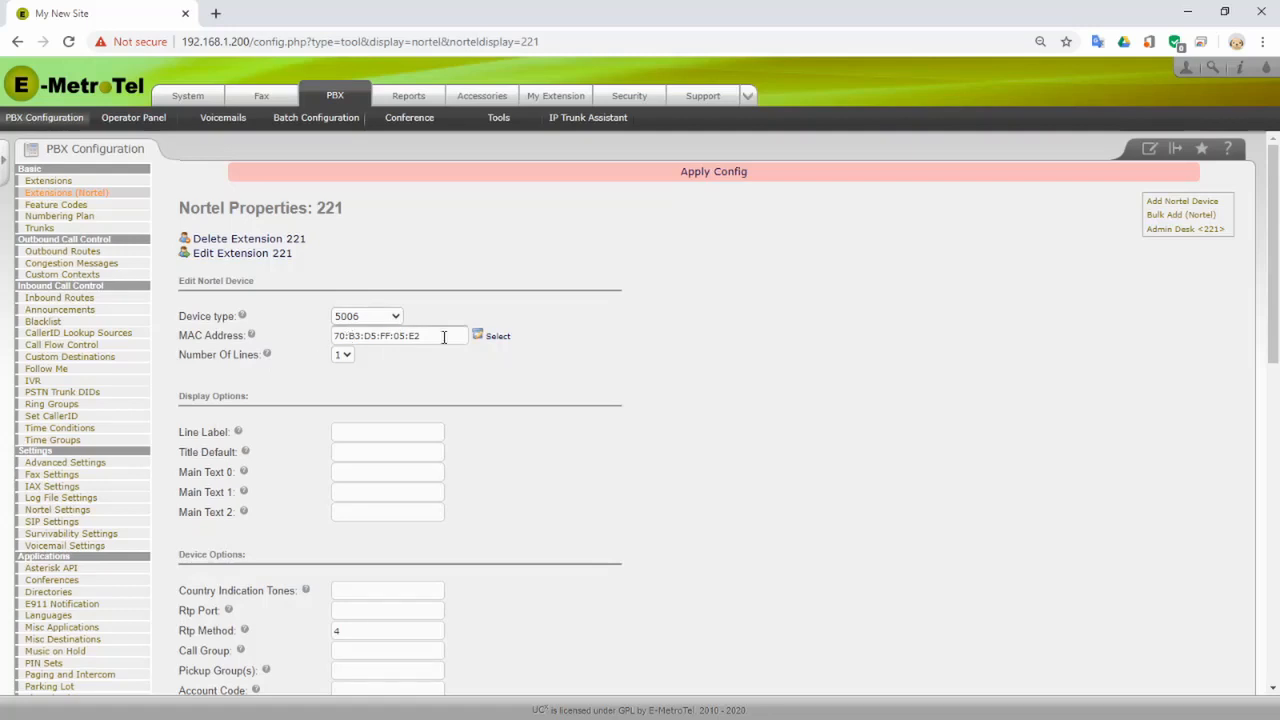
click(346, 355)
click(341, 383)
scroll(636, 440, down, 1)
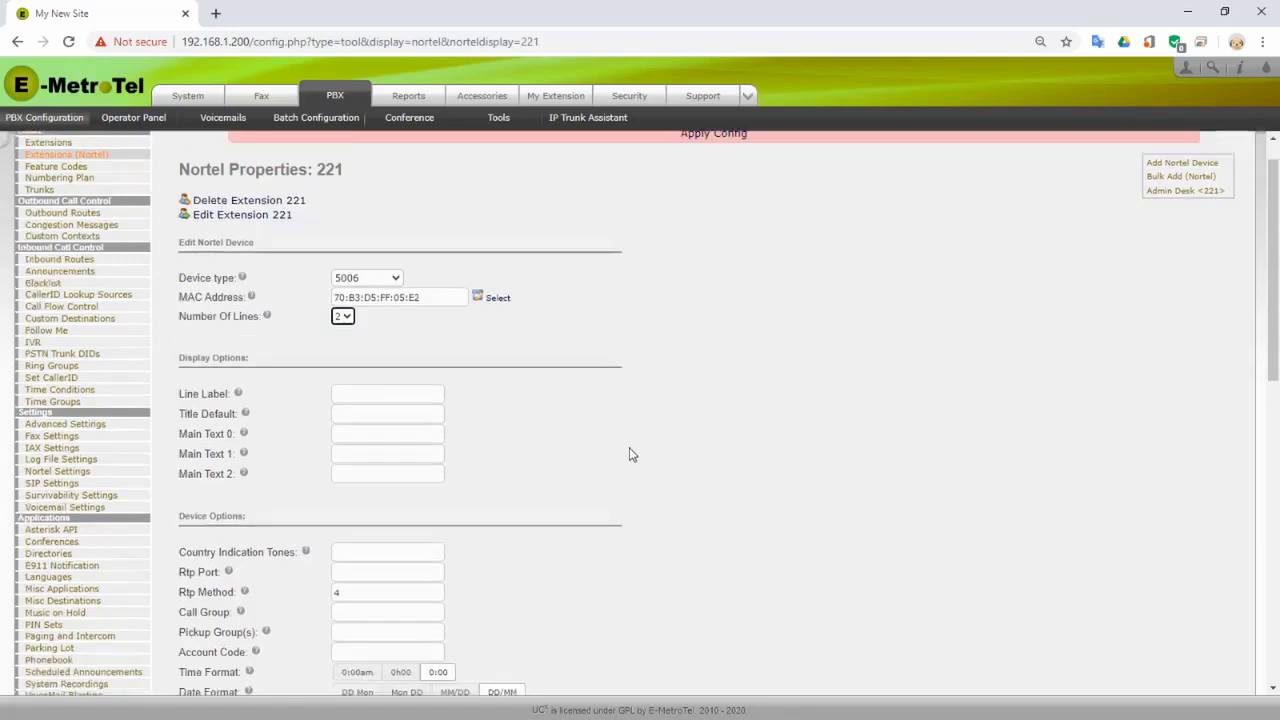
scroll(629, 450, down, 4)
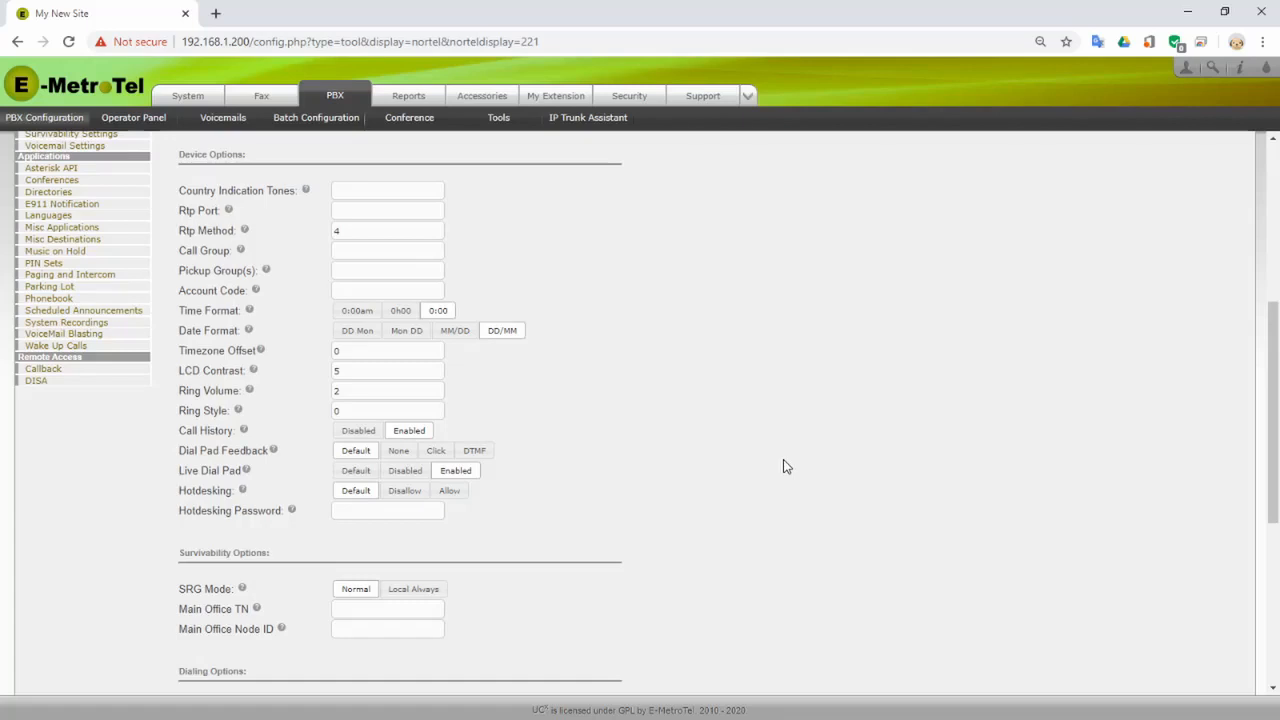
- Program Key 3 with label Page dialing *62
scroll(693, 537, down, 2)
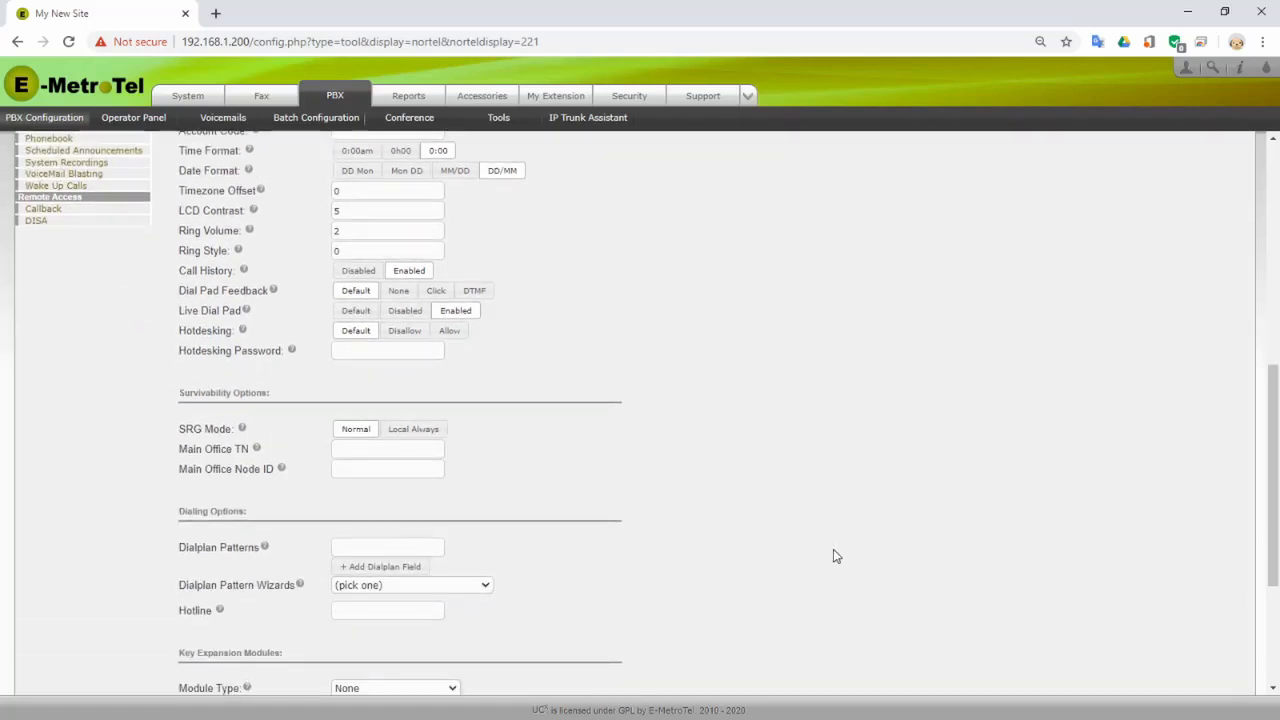
scroll(836, 556, down, 3)
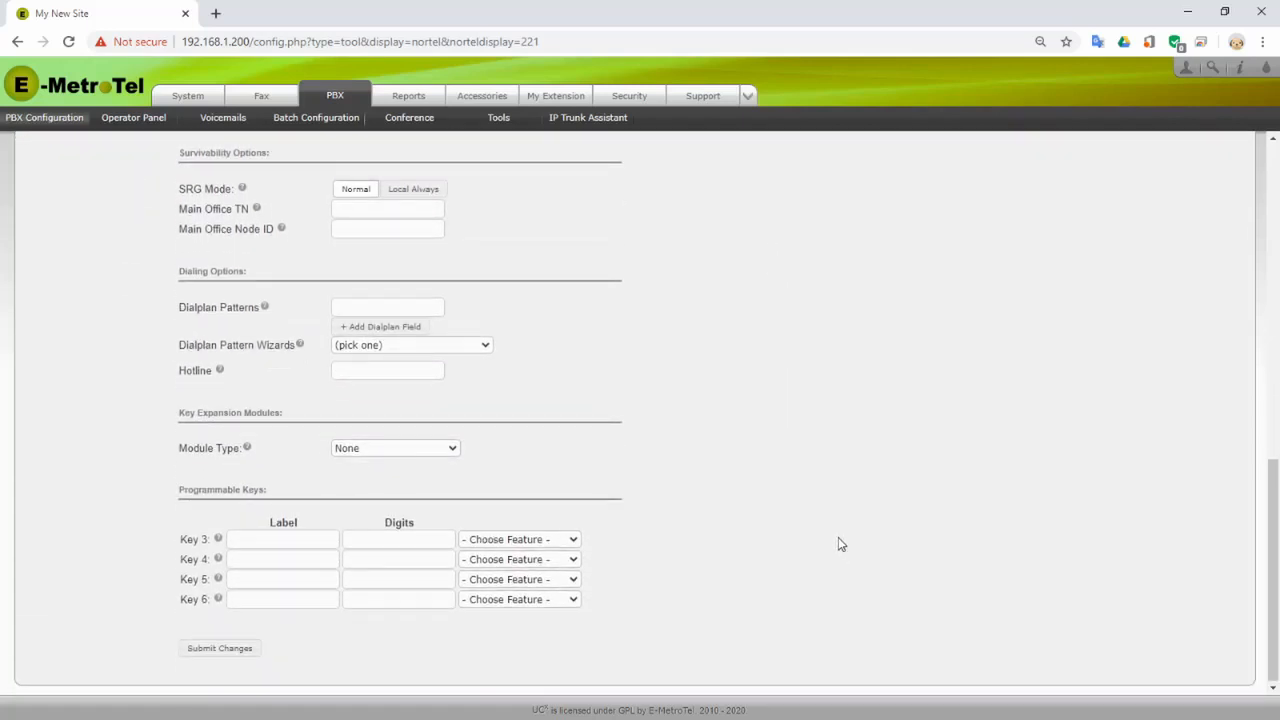
click(288, 539)
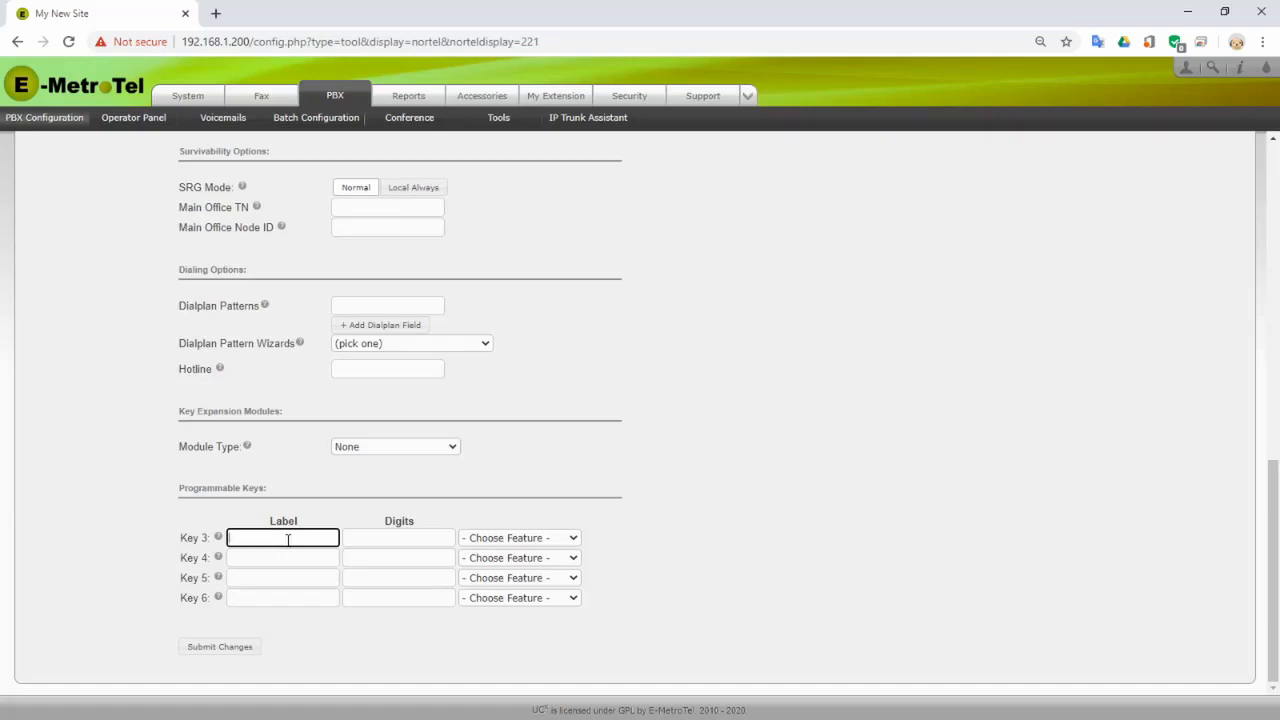
text(Page)
key(Tab)
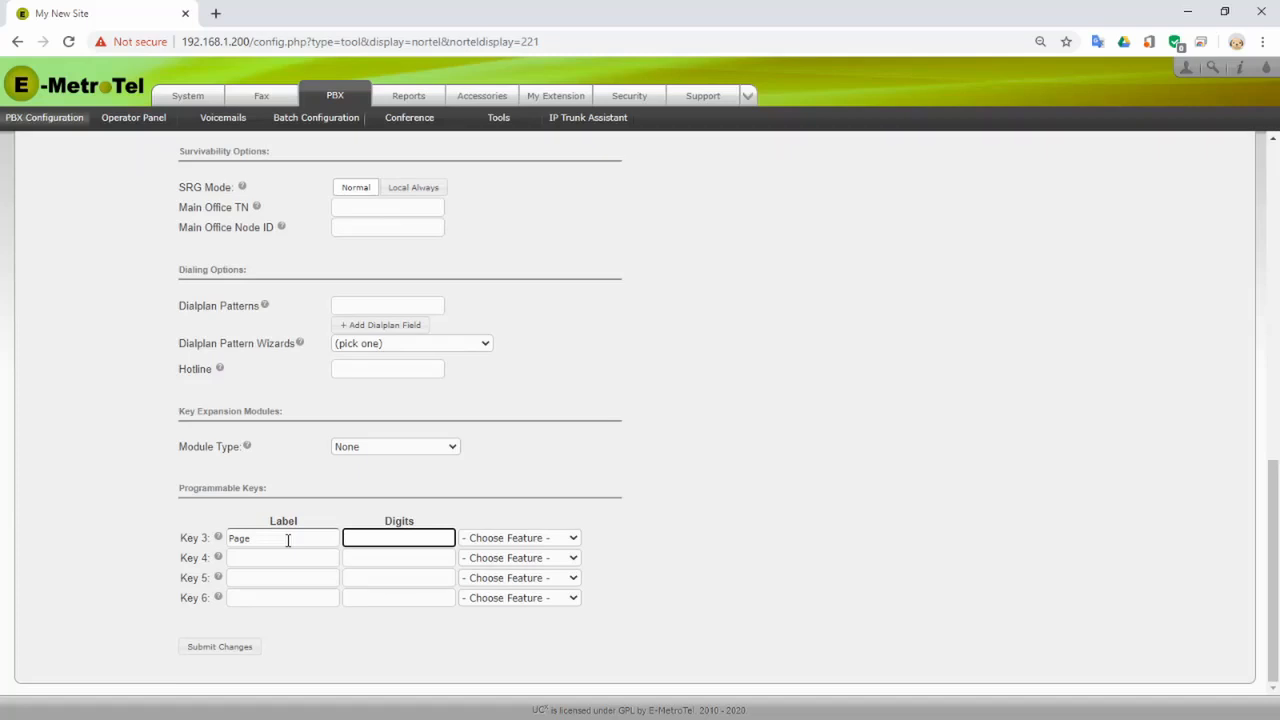
text(*62)
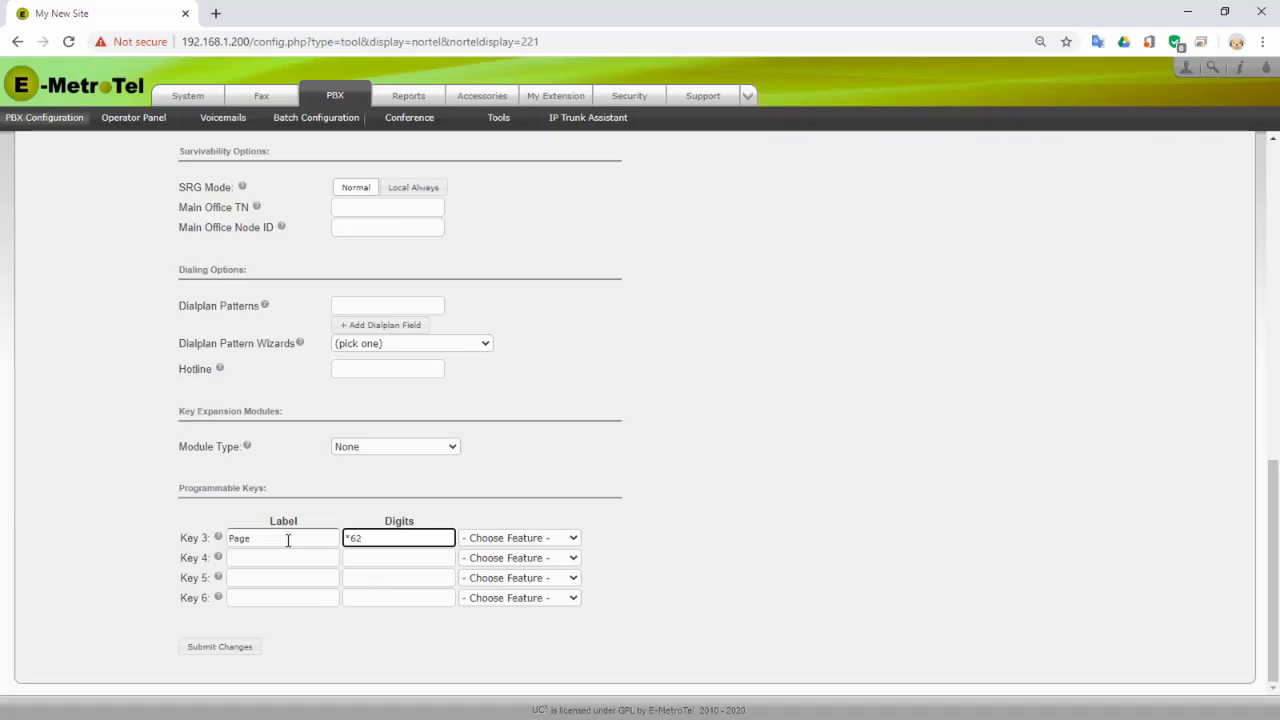
- Label Keys 4, 5 and 6 as Line 1, Line 2 and Line 3
click(240, 555)
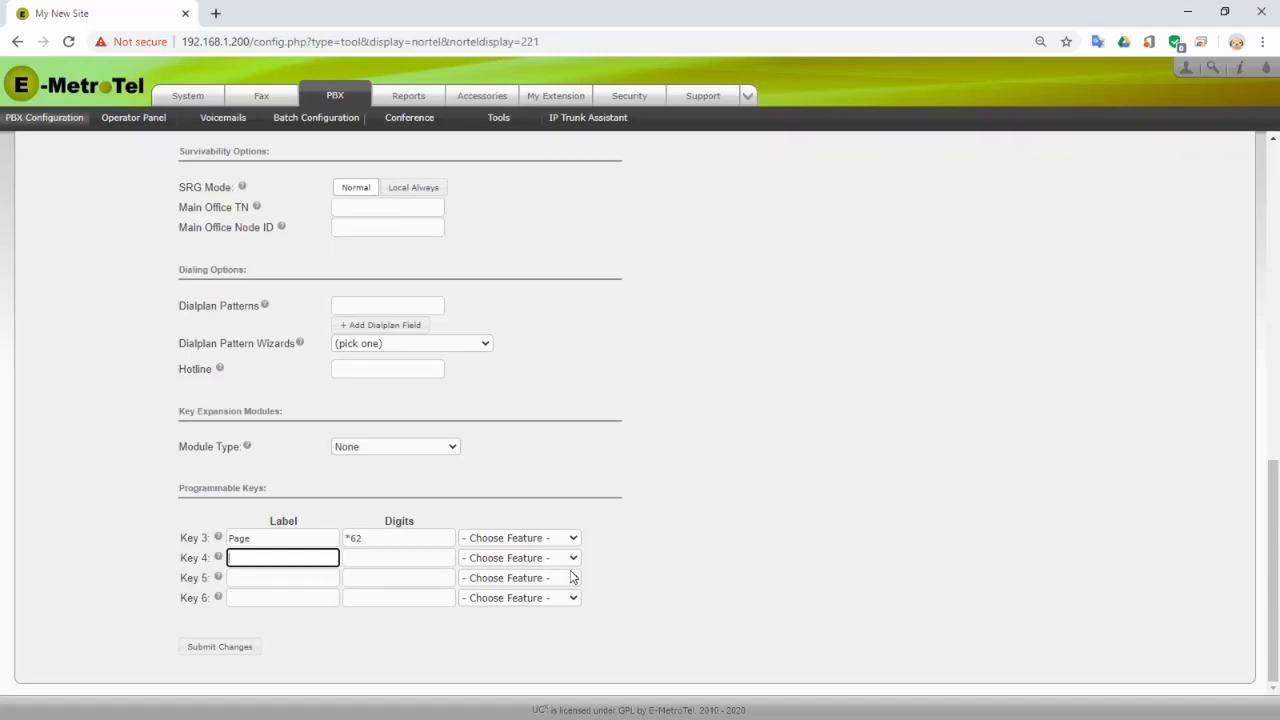
text(Line 1)
click(298, 579)
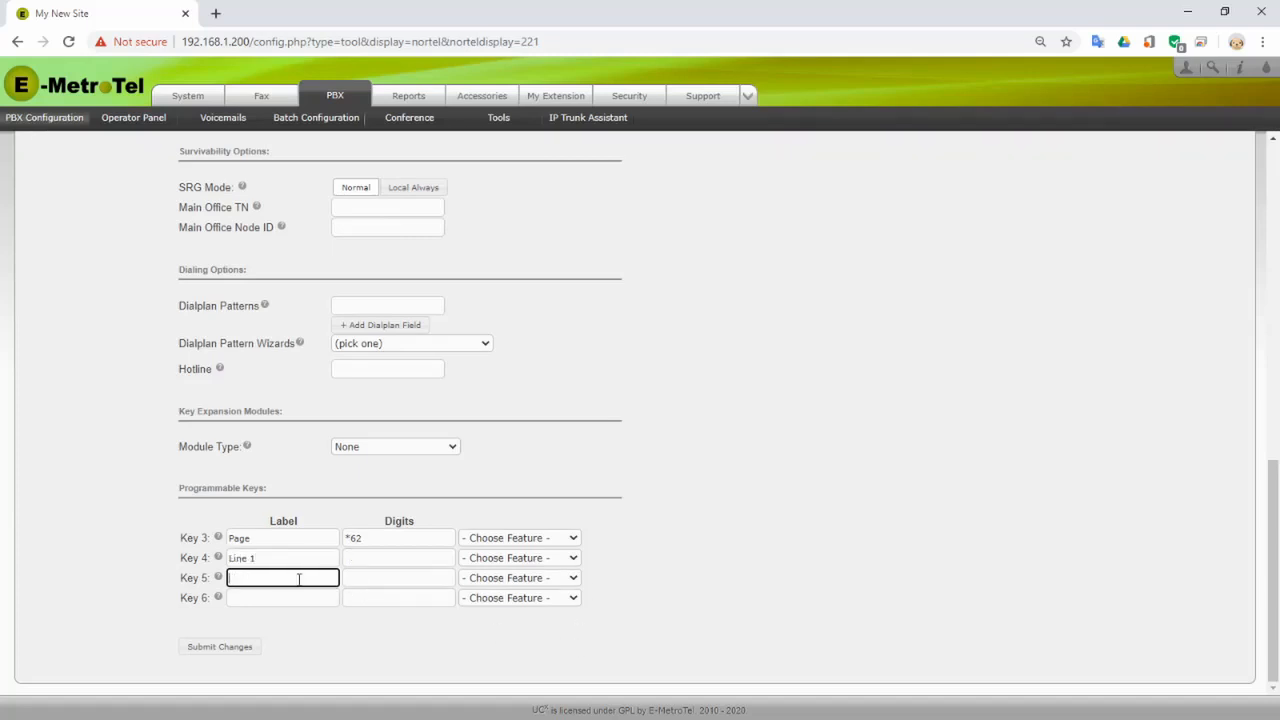
text(Line 2)
click(291, 598)
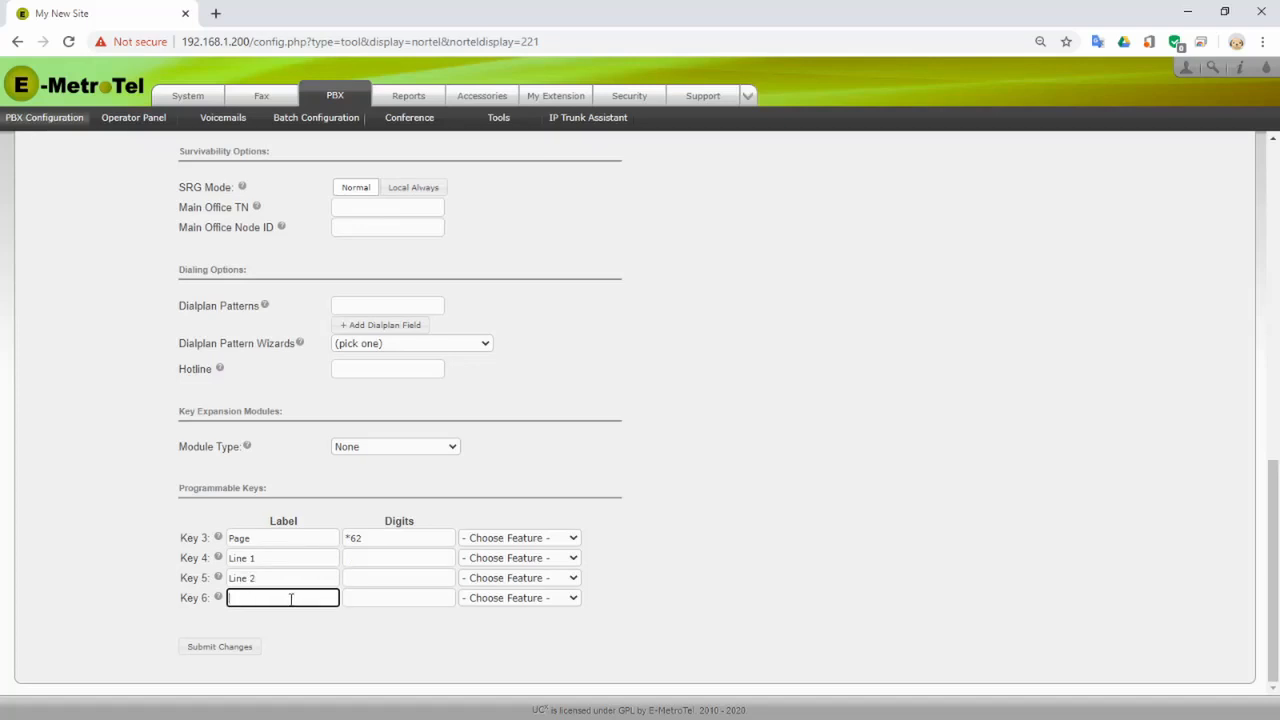
text(Line 3)
click(437, 556)
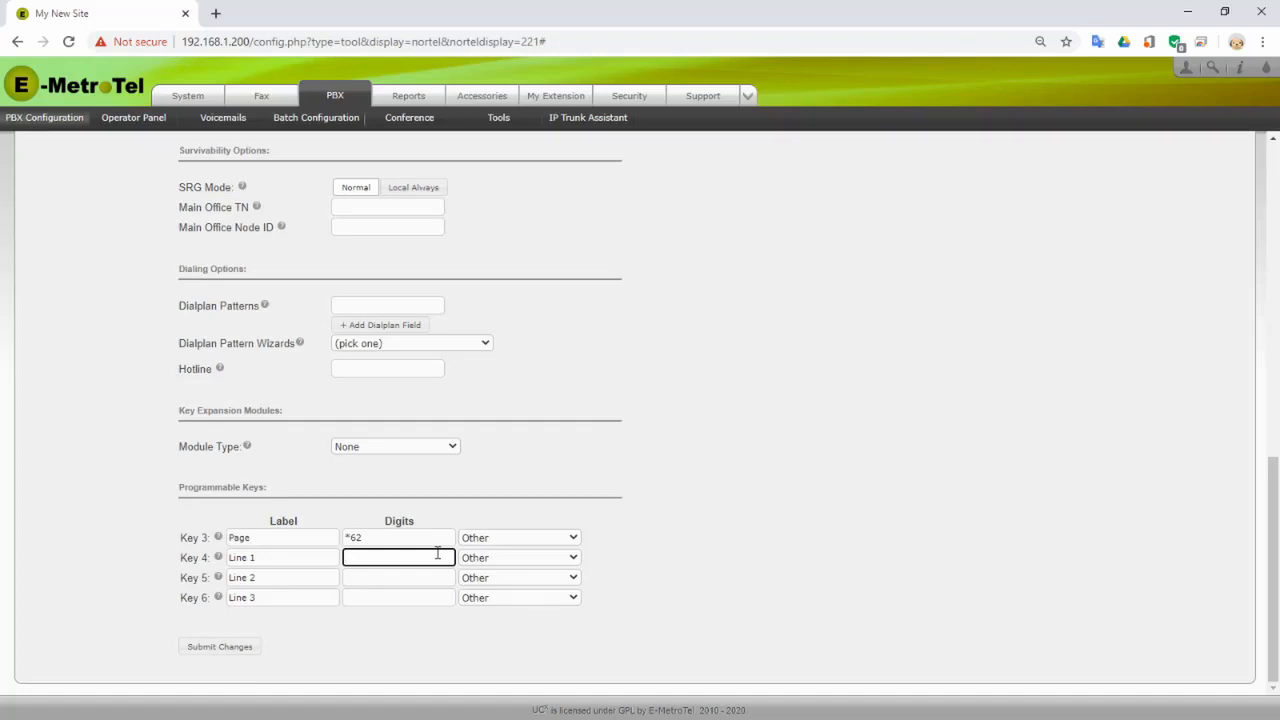
- Give keys 4, 5 and 6 the digits SCA:1@SCG1, SCA:2@SCG1 and SCA:3@SCG1, then submit the key changes
text(SCA:1)
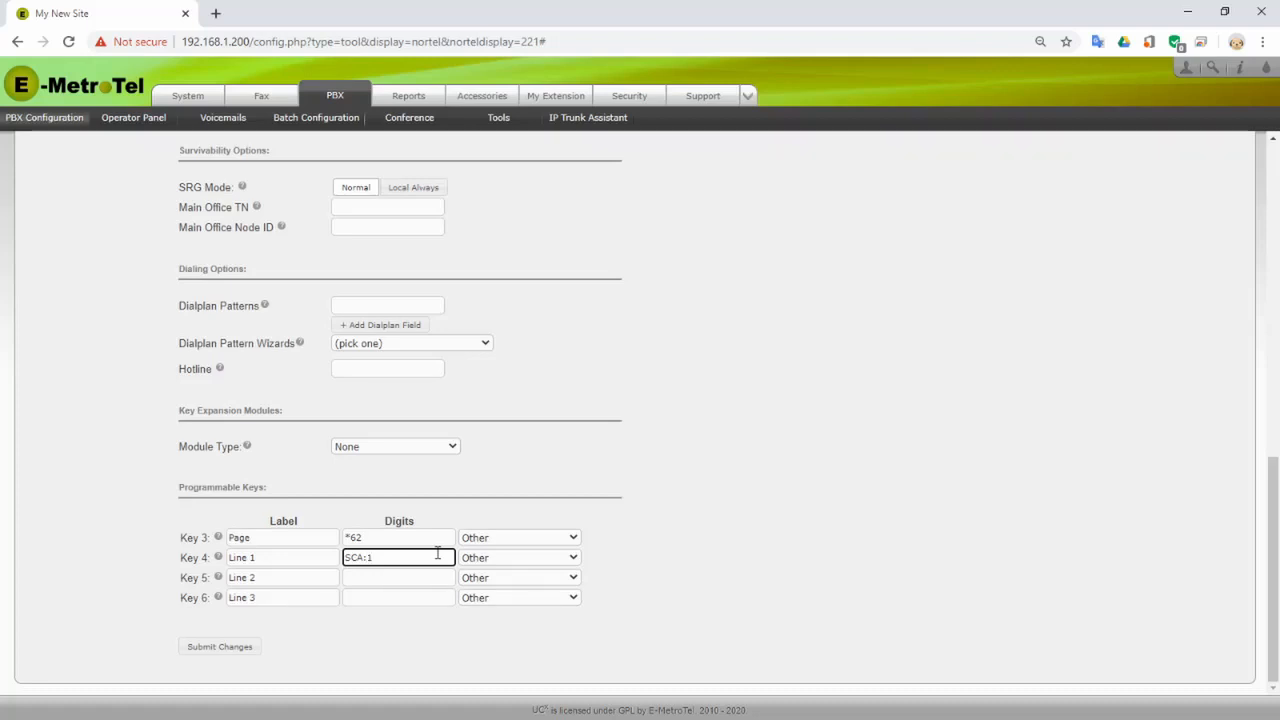
text(@SCG1)
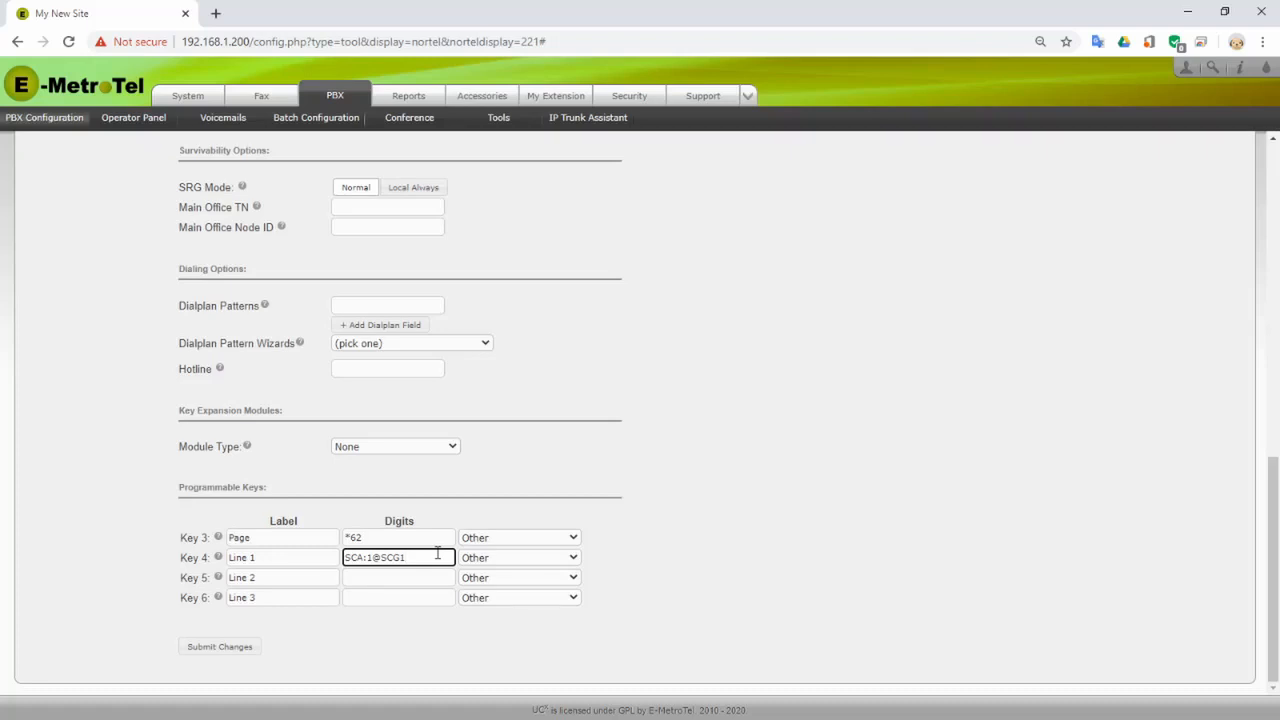
key(Tab)
key(Tab)
key(Tab)
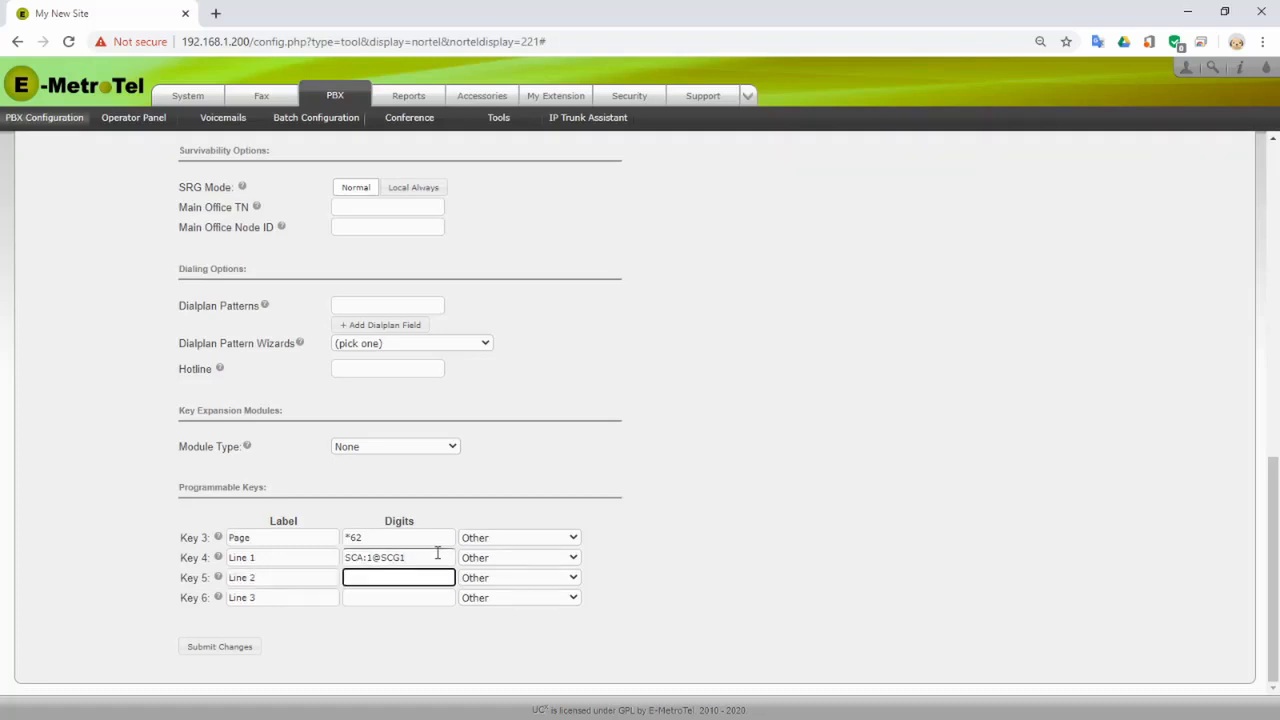
text(SCA:2)
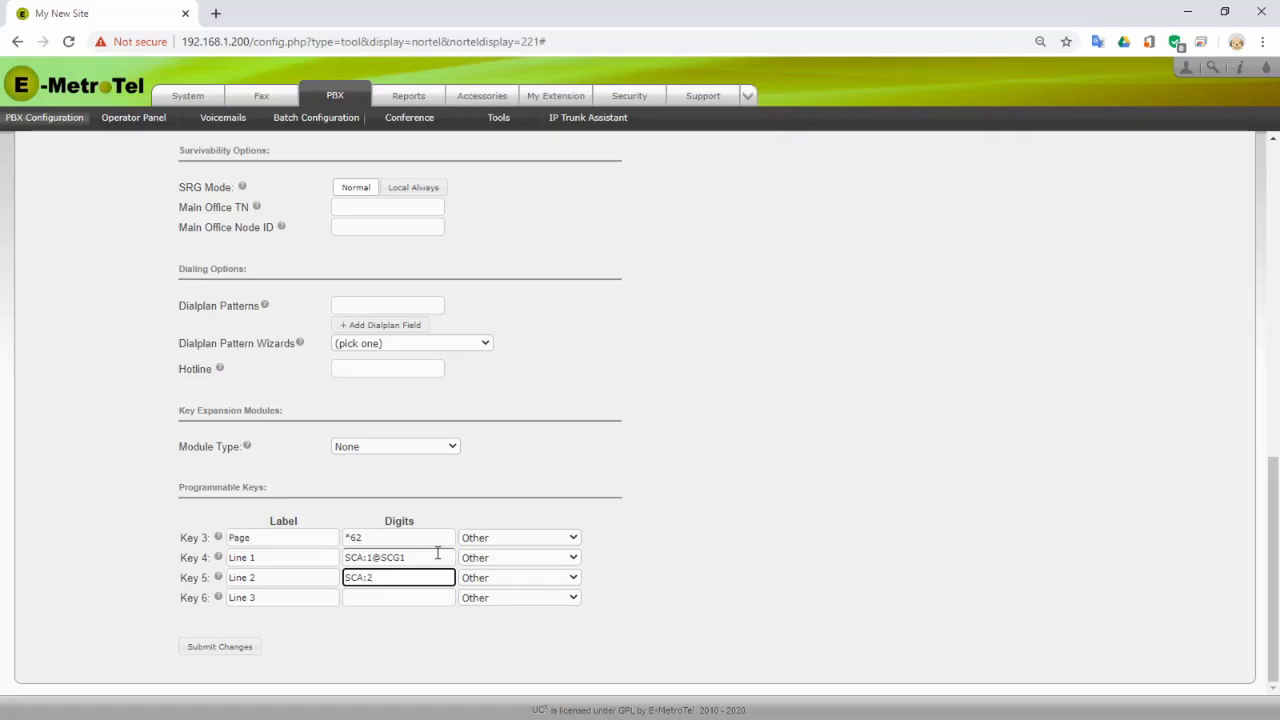
text(@SCG)
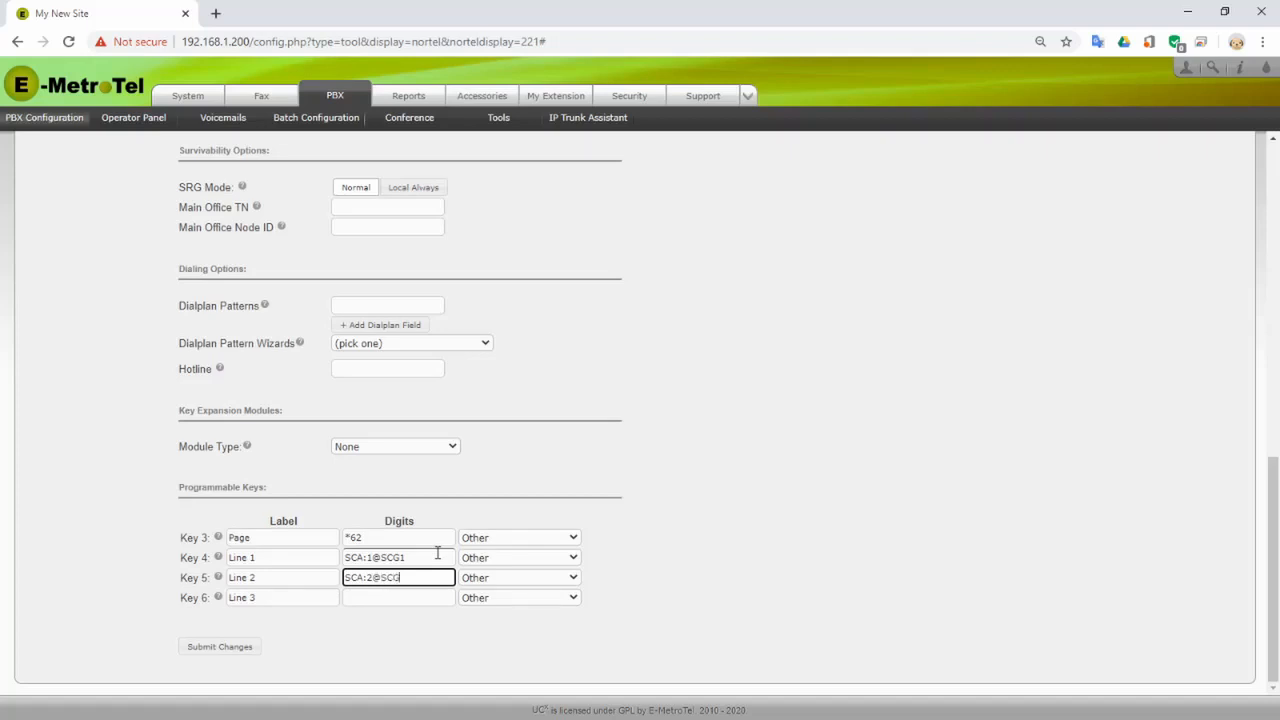
text(1)
key(Tab)
key(Tab)
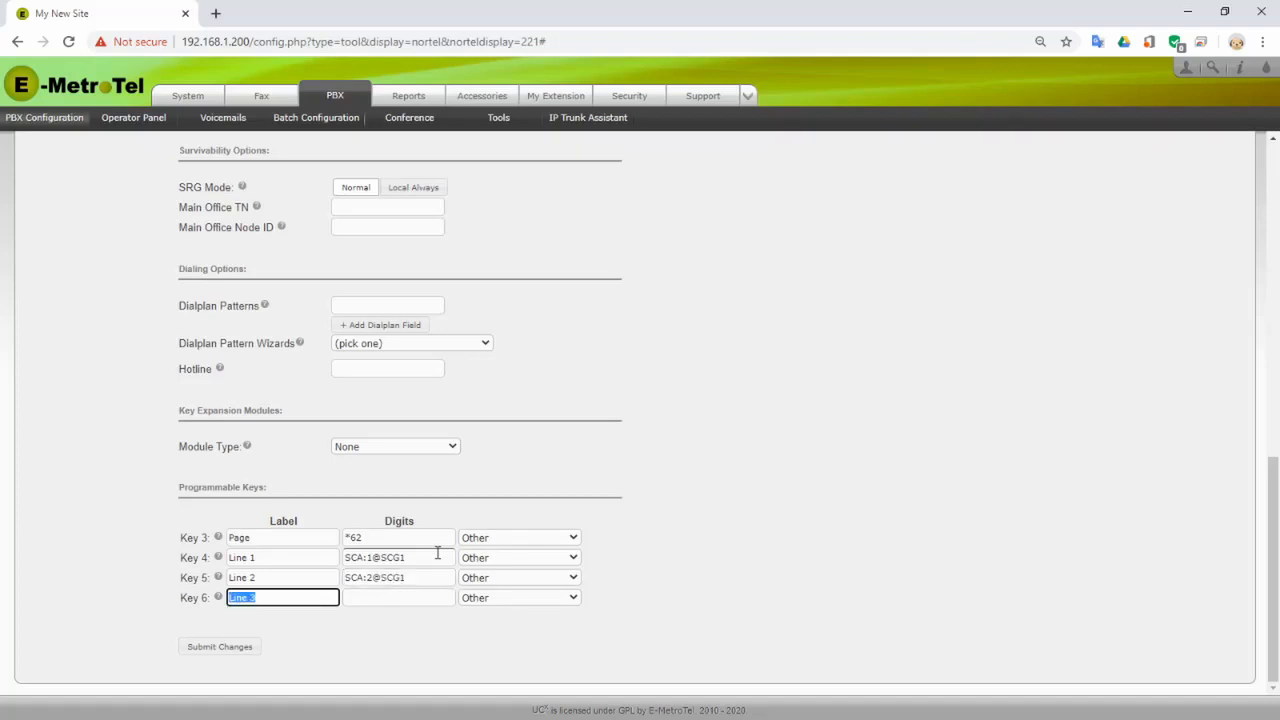
key(Tab)
text(SCA)
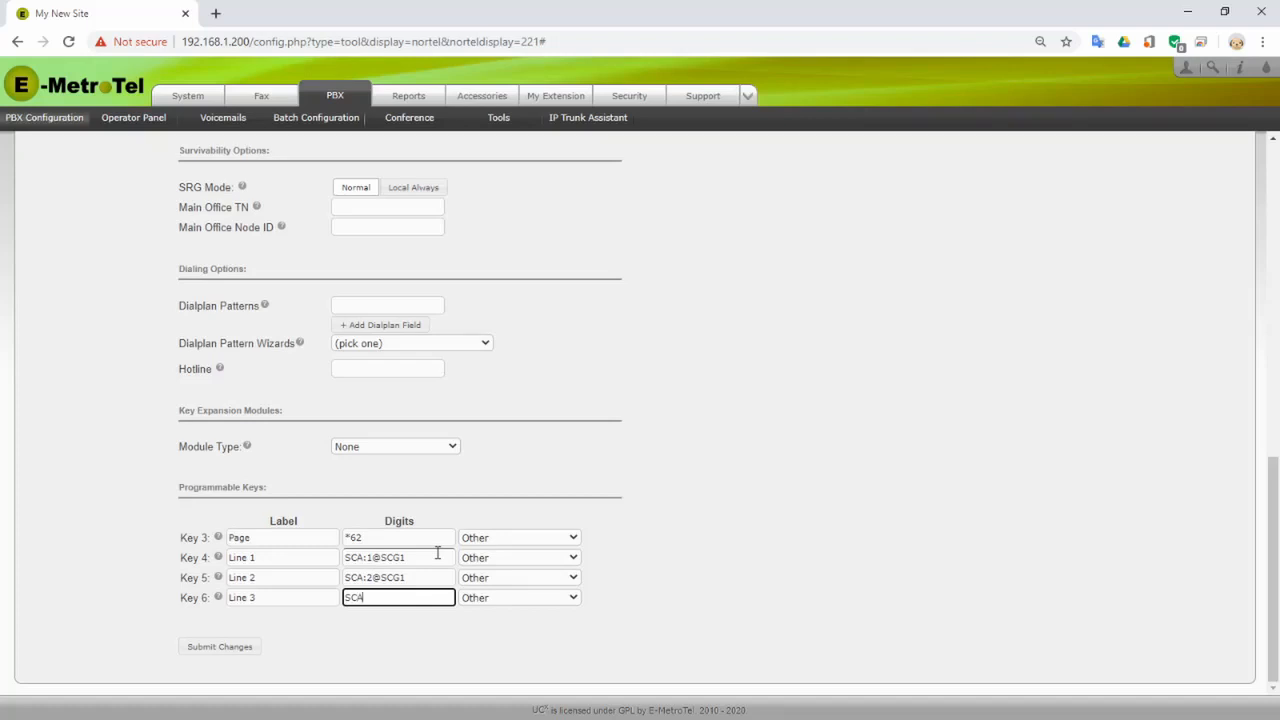
text(:3@SCG1)
click(219, 651)
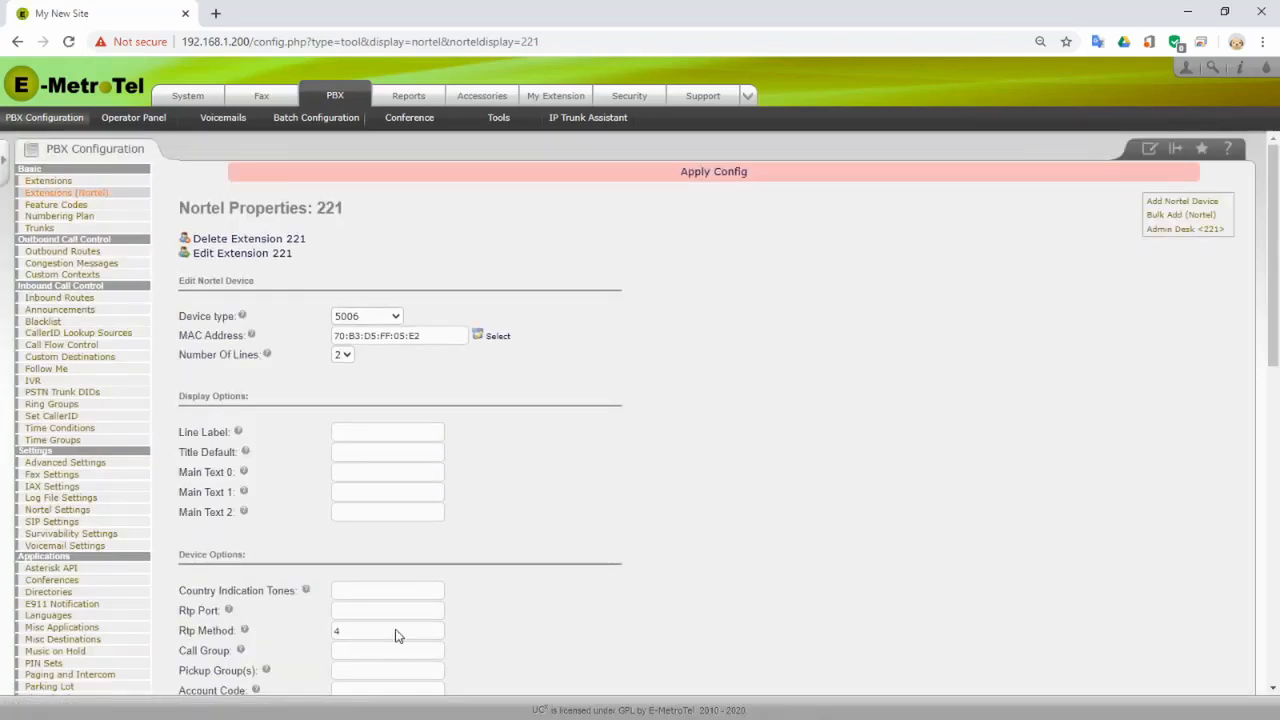
- Apply the saved configuration for extension 221 from the Apply Config bar
click(732, 181)
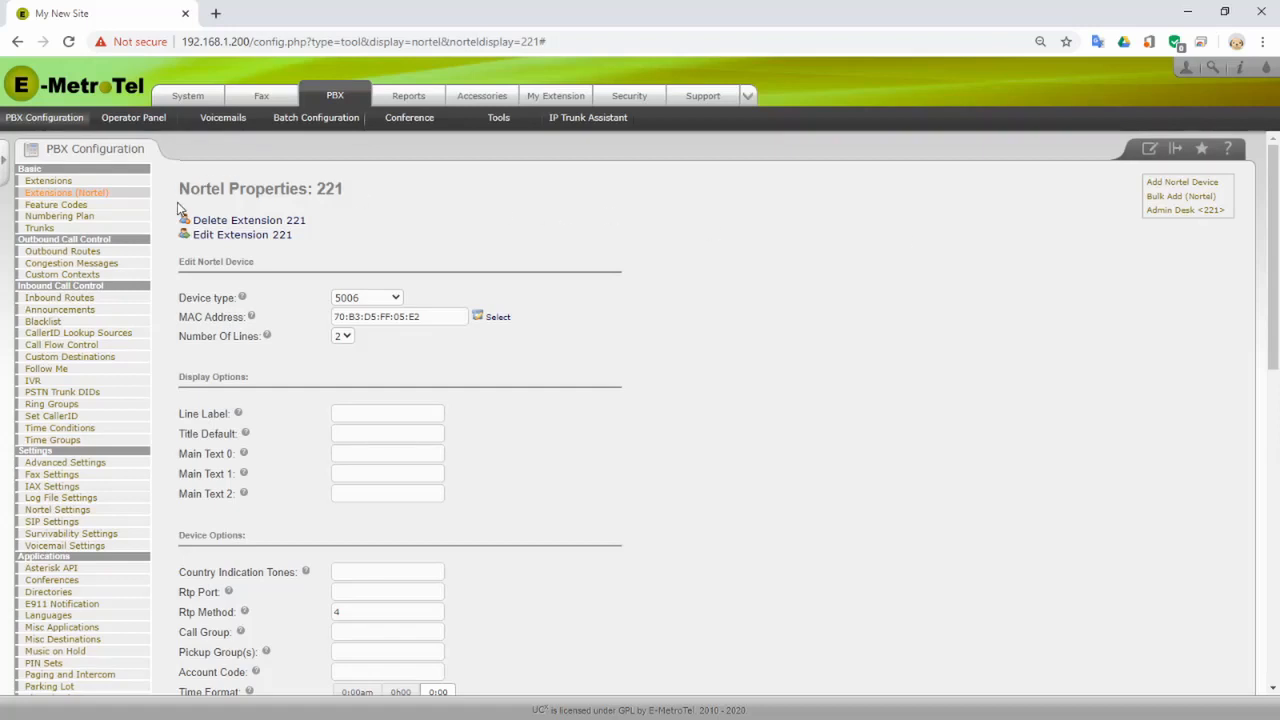
- Start a Nortel bulk add from template extension 221 with new extension range 222-225
click(1163, 199)
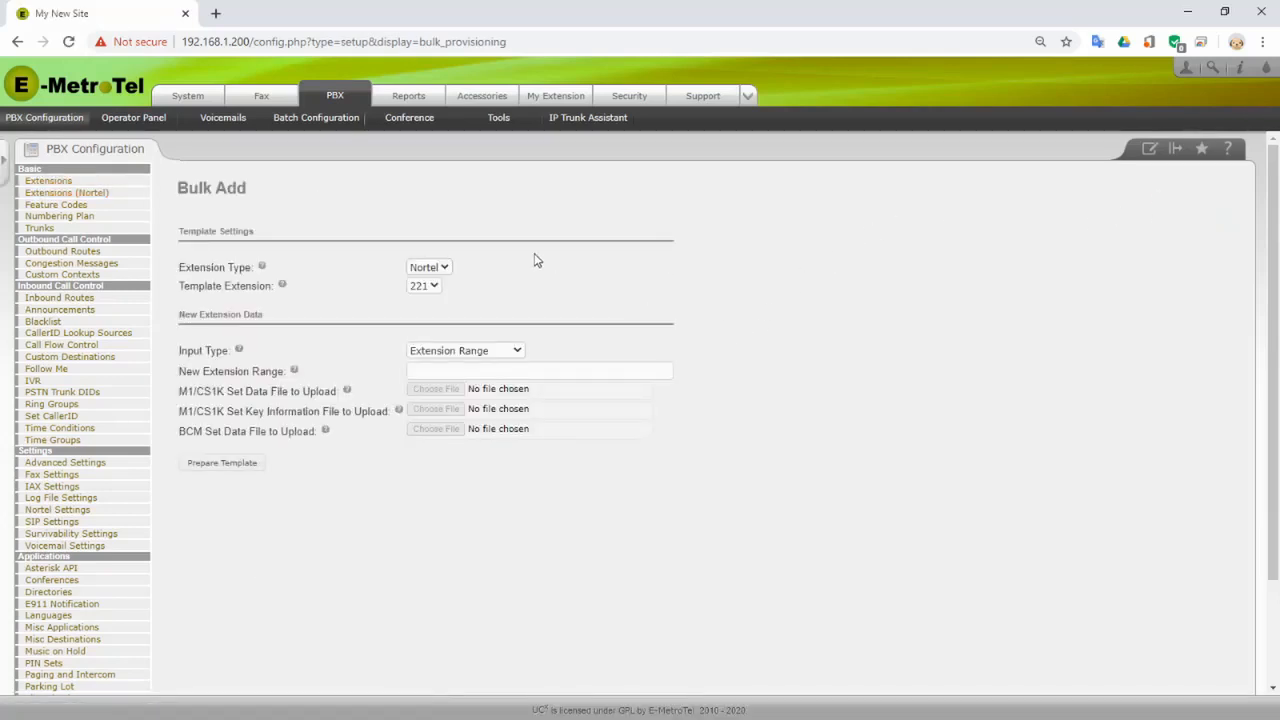
click(434, 287)
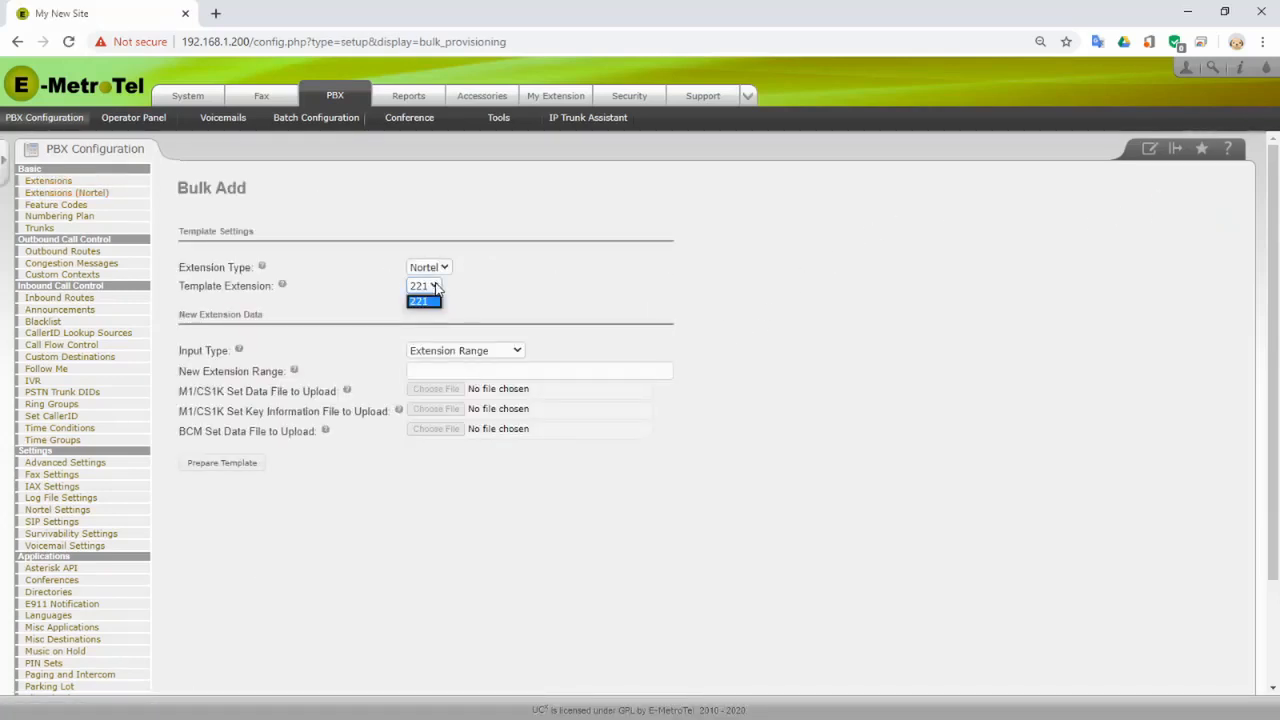
click(520, 293)
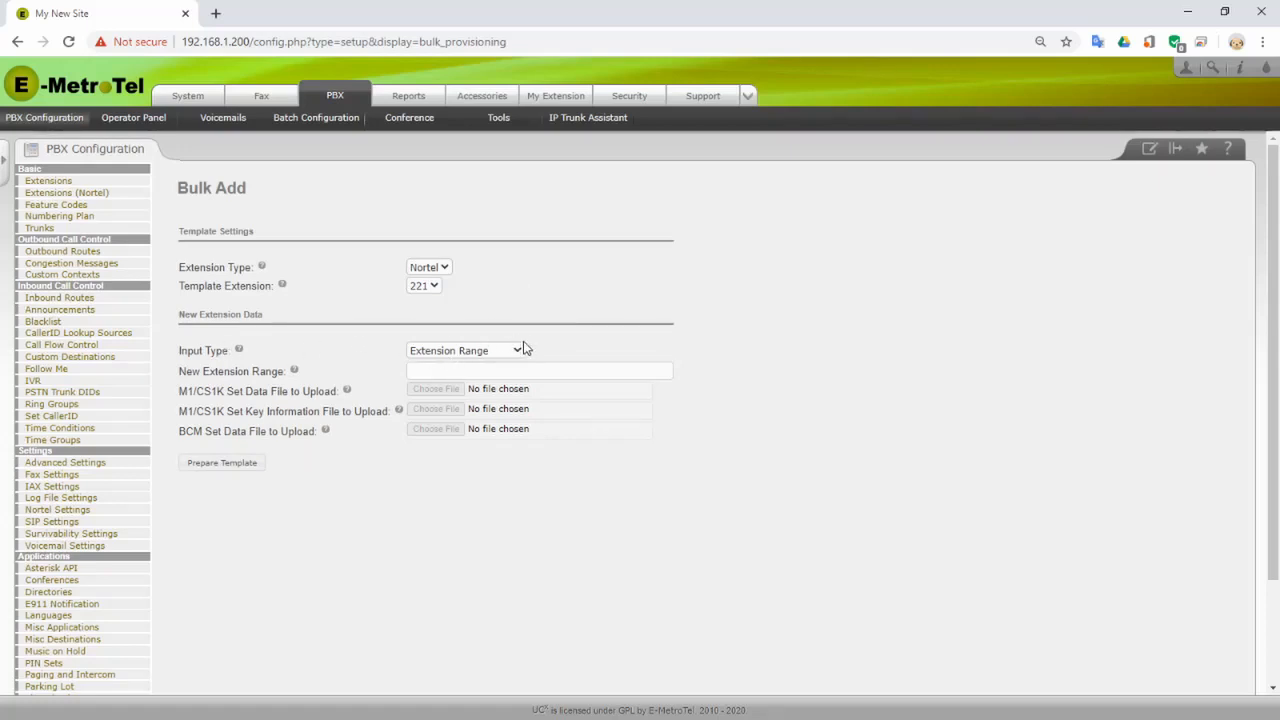
click(434, 369)
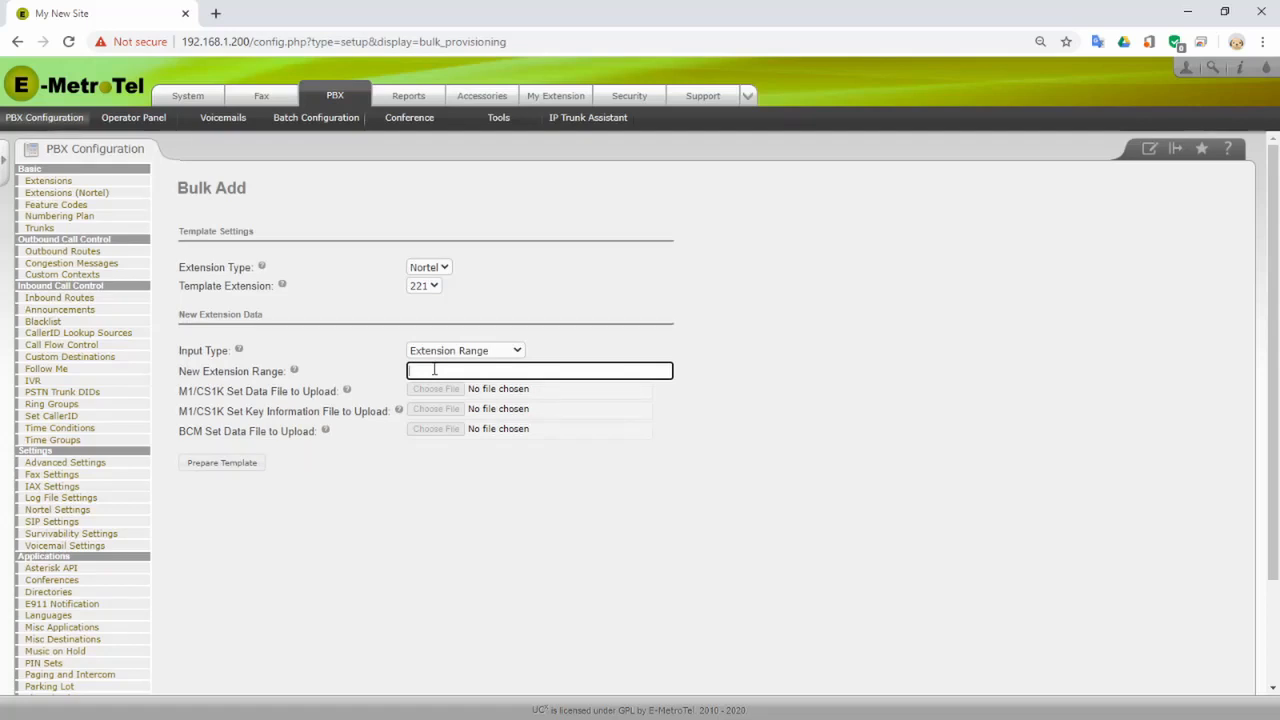
text(222-225)
- Generate rows for extensions 222–225, setting 223 to M7324 and 224–225 to T7316
click(222, 465)
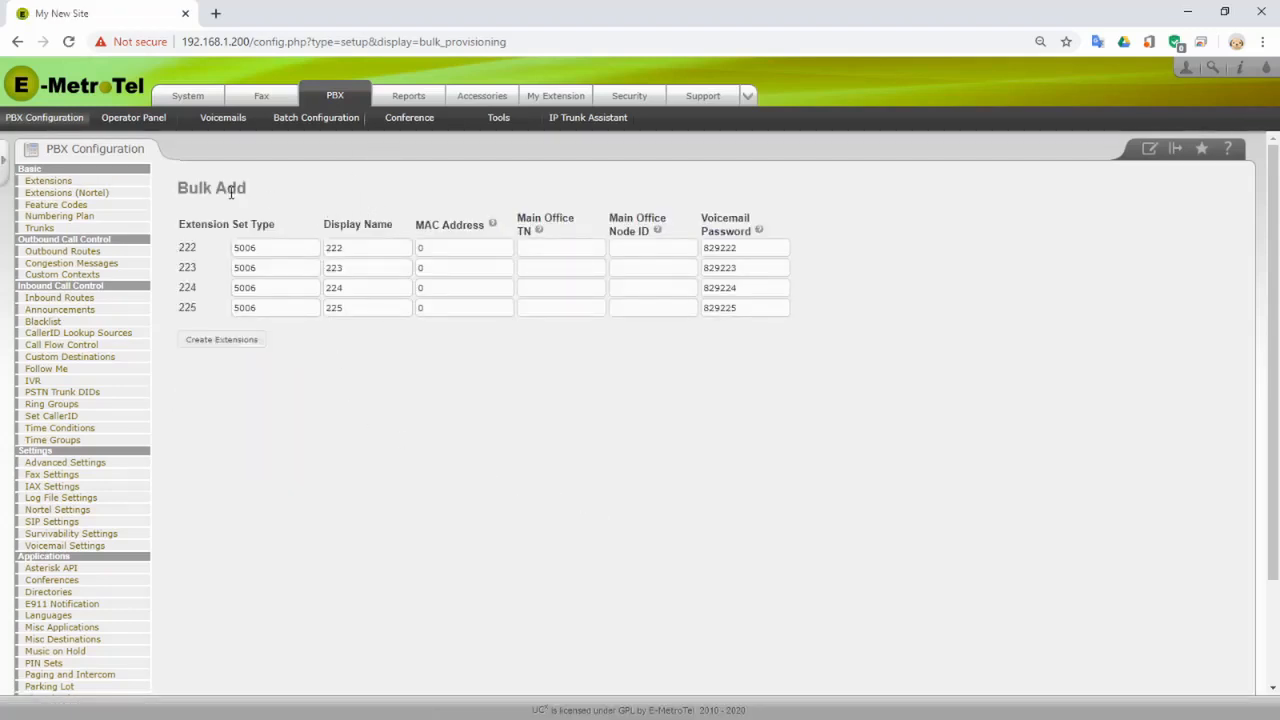
double_click(245, 268)
text(M7)
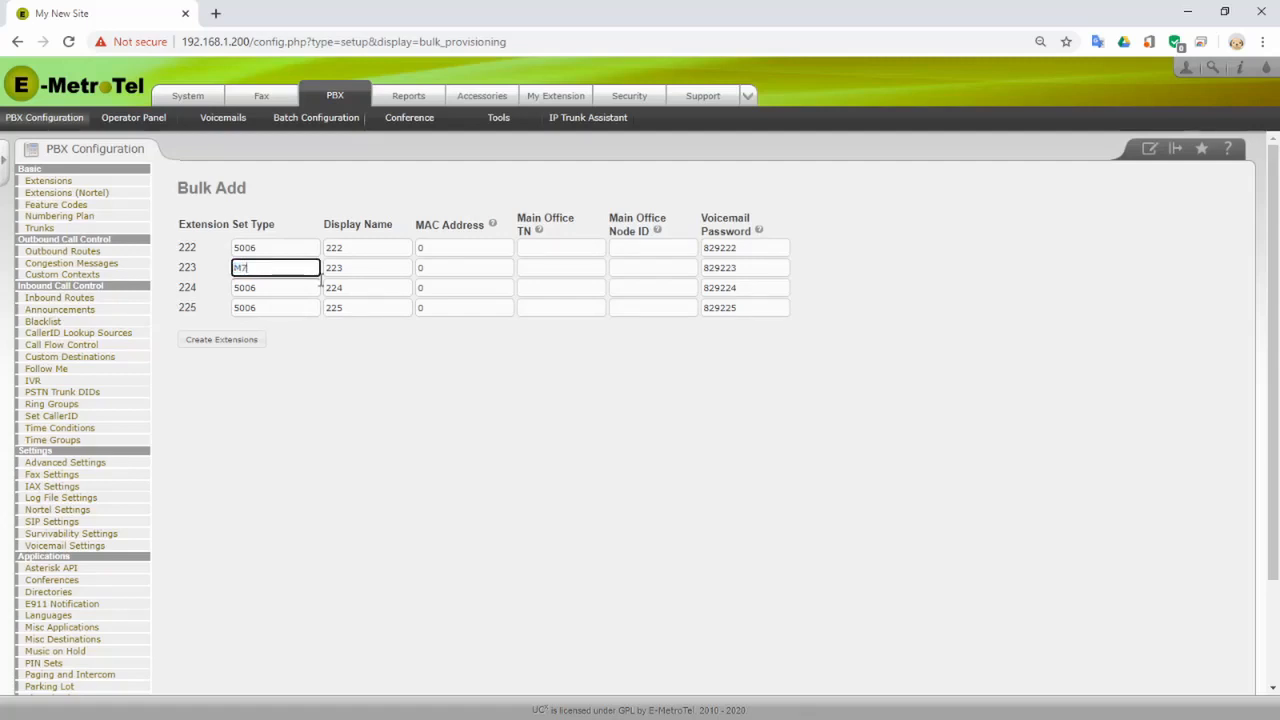
text(324)
double_click(257, 288)
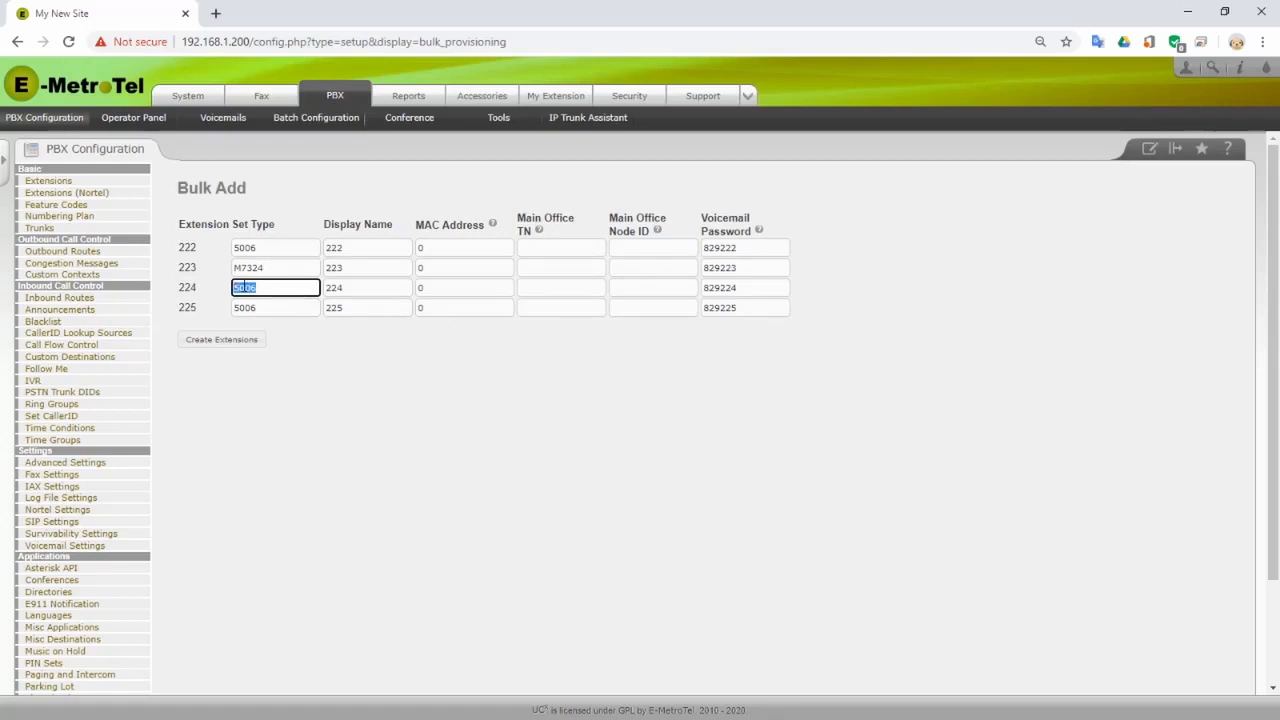
text(T7316)
double_click(243, 307)
text(T)
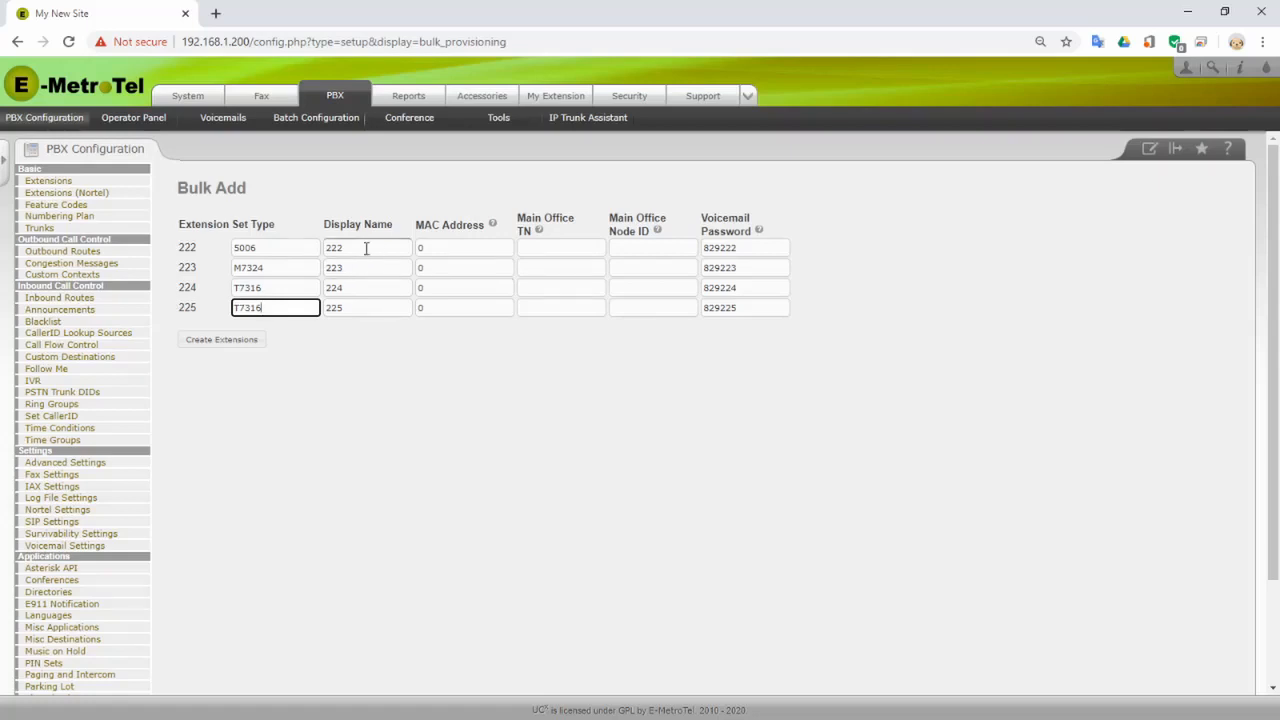
- Replace the display names of extensions 222–225 with each user's first name
drag(366, 248, 306, 252)
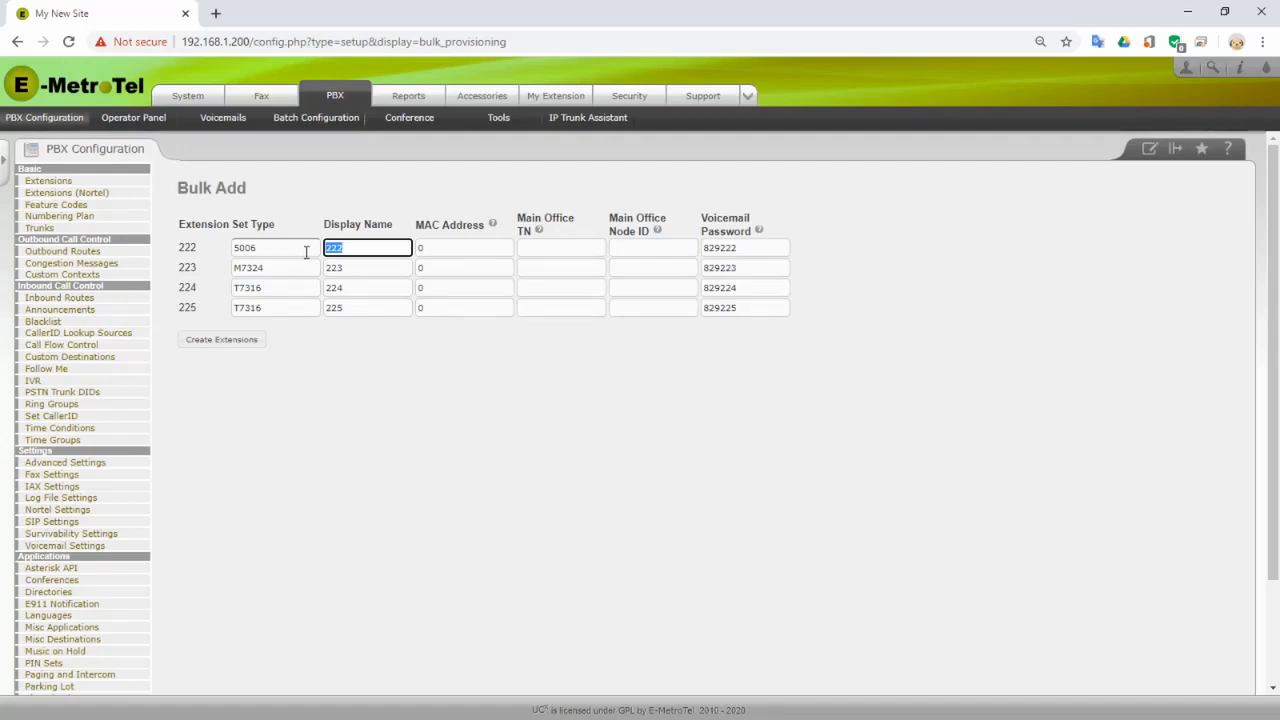
text(Brad)
double_click(333, 268)
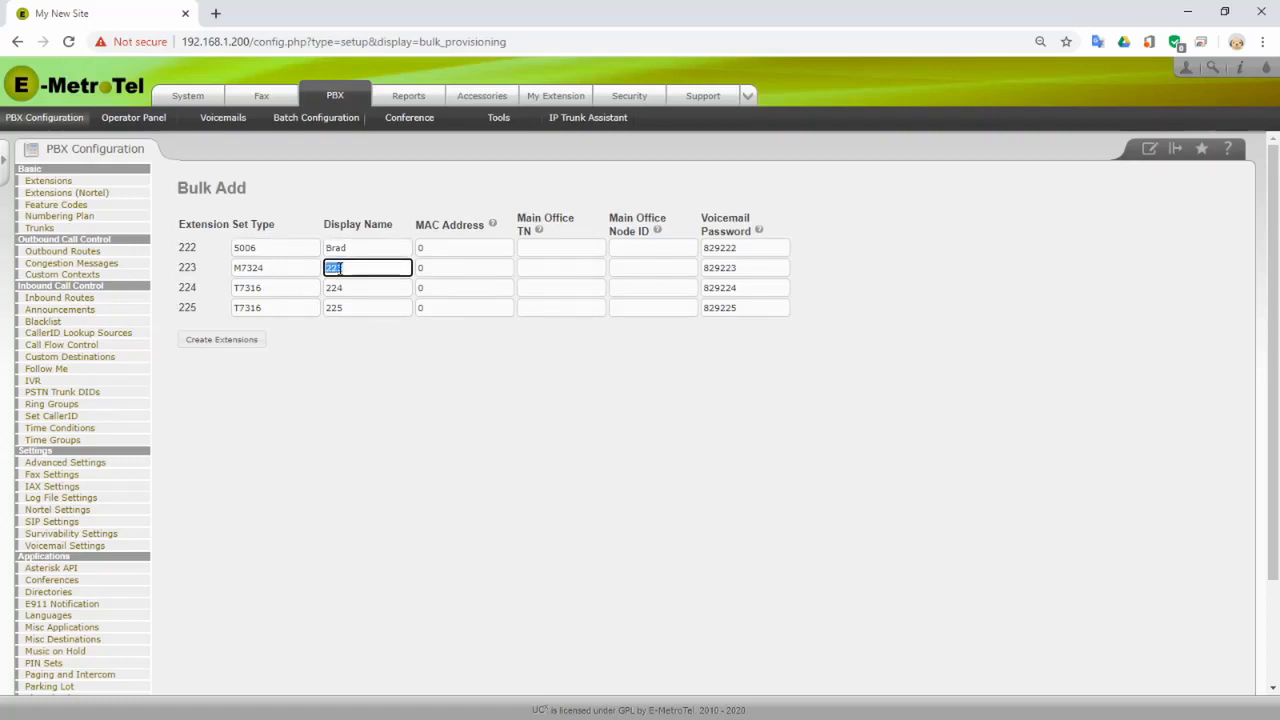
text(Ardavan)
double_click(333, 287)
text(J)
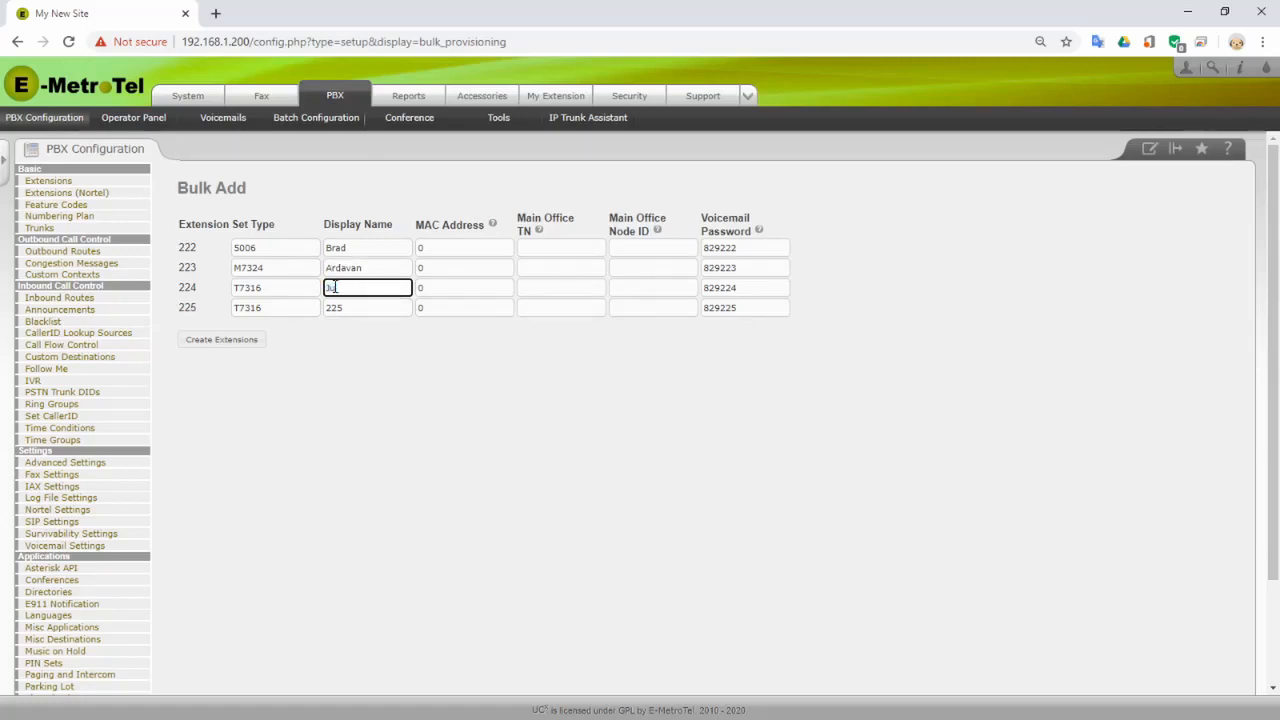
text(ulia)
double_click(333, 307)
text(Patricia)
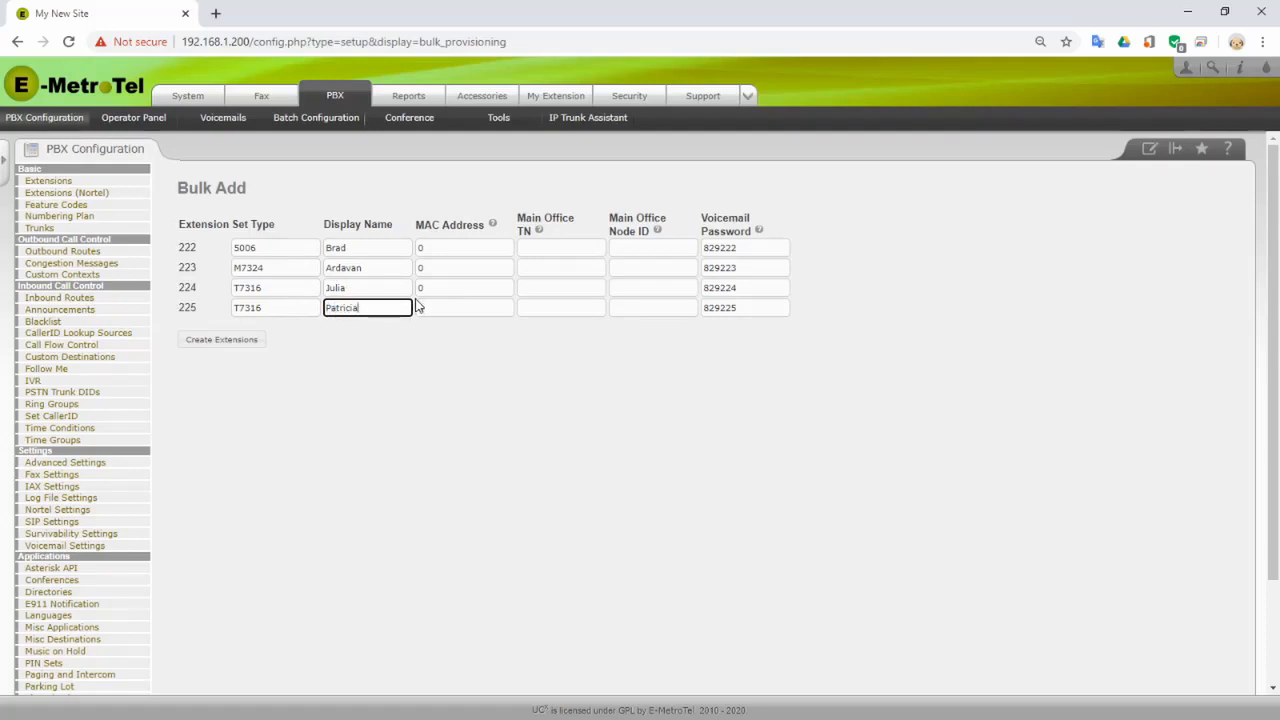
key(Tab)
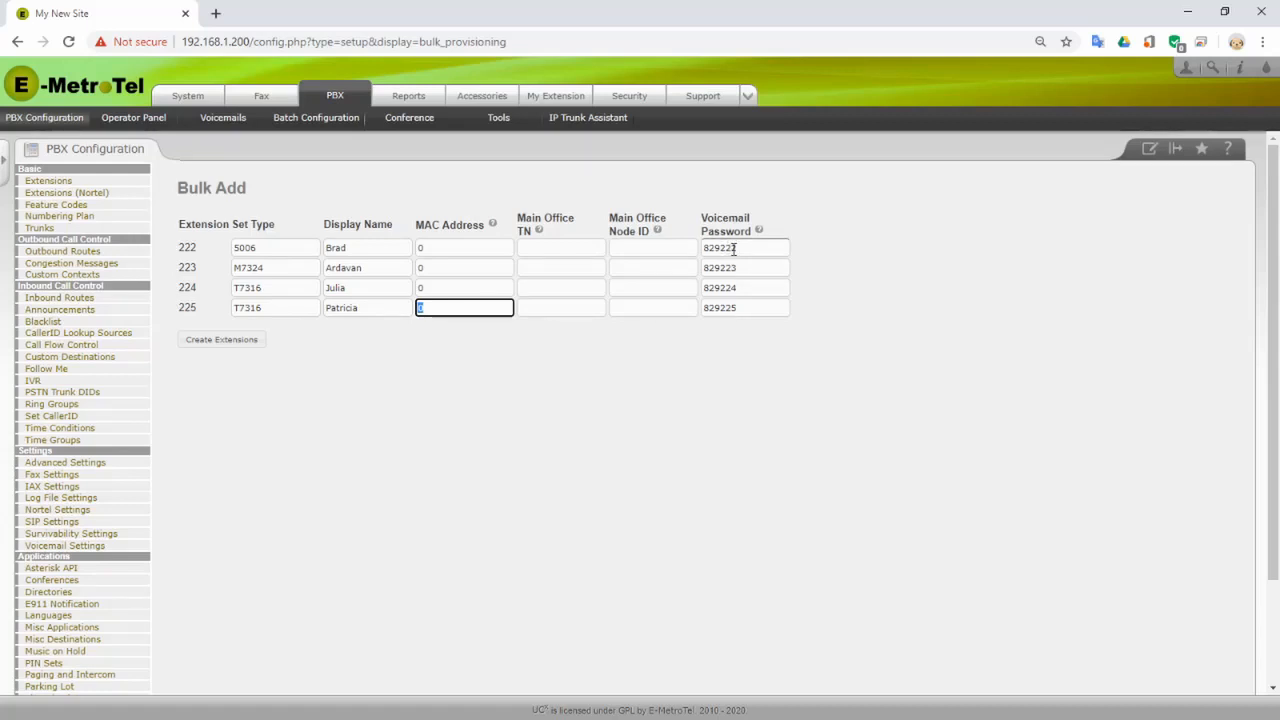
- Create extensions 222–225, apply the configuration and show the Nortel extensions list
click(206, 341)
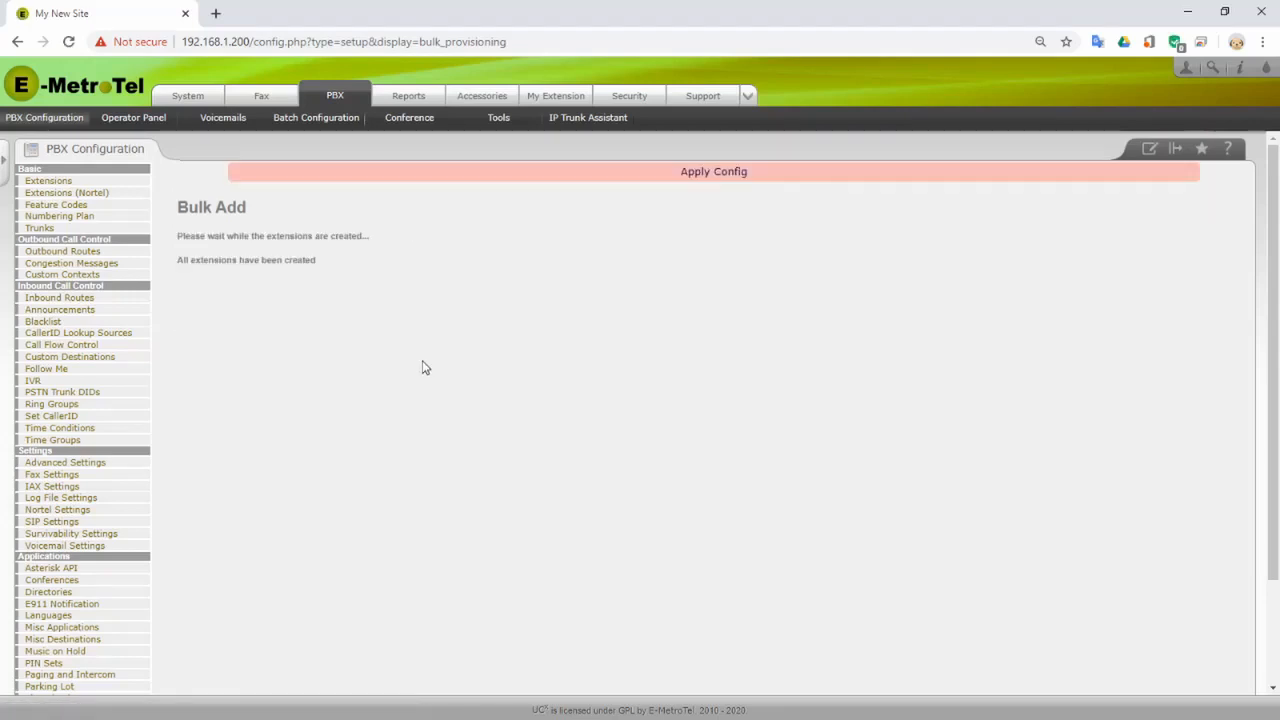
click(716, 177)
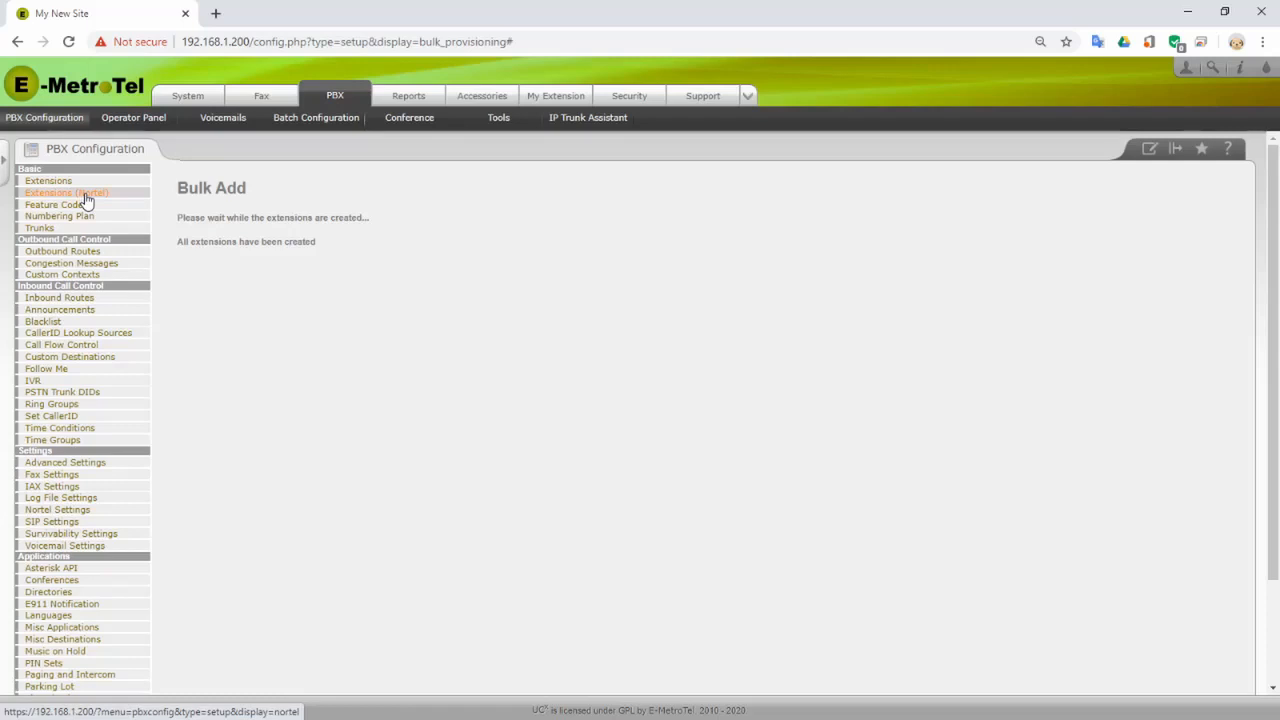
click(86, 196)
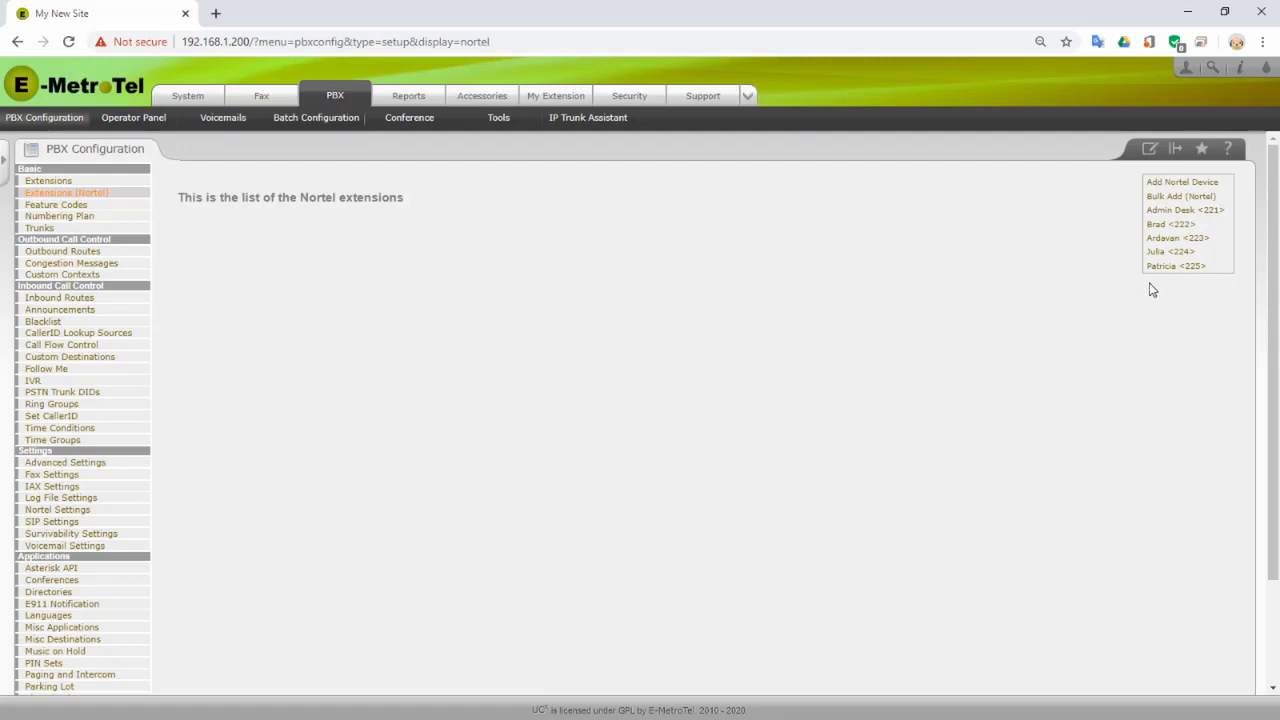
- Assign the detected 5006 phone, MAC 70:B3:D5:FF:05:E0, to extension 222
click(1175, 226)
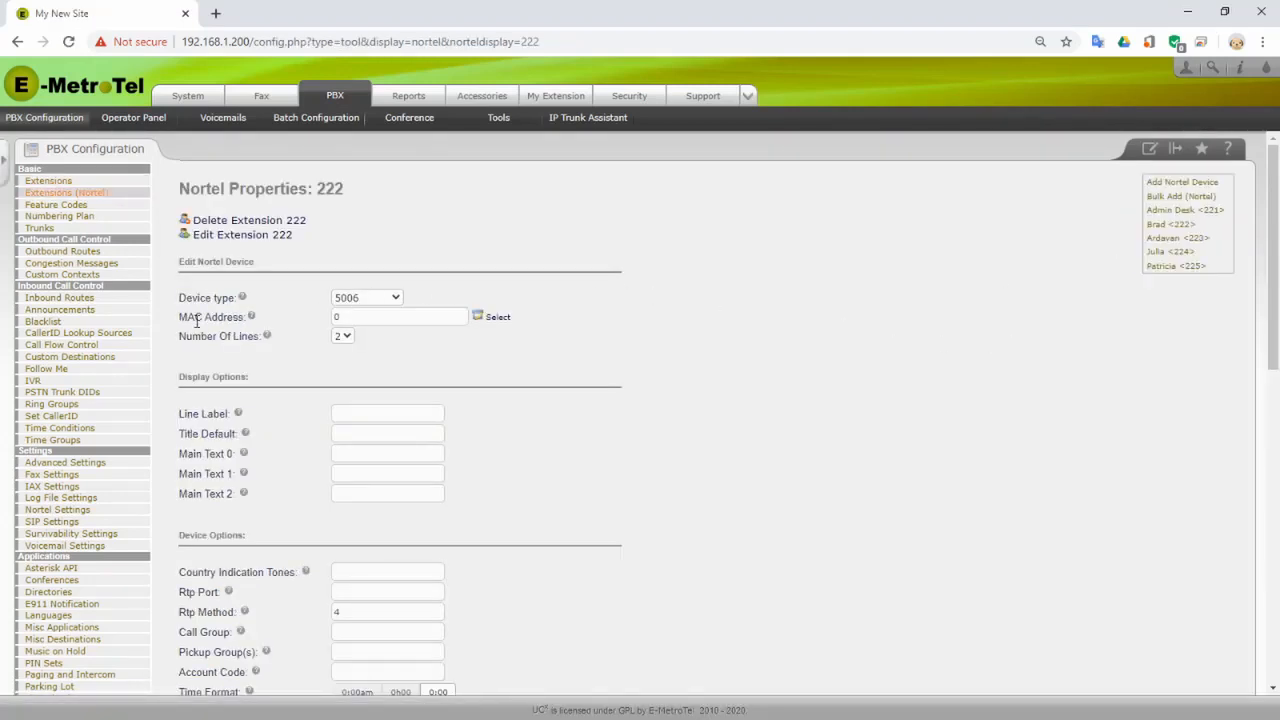
click(503, 320)
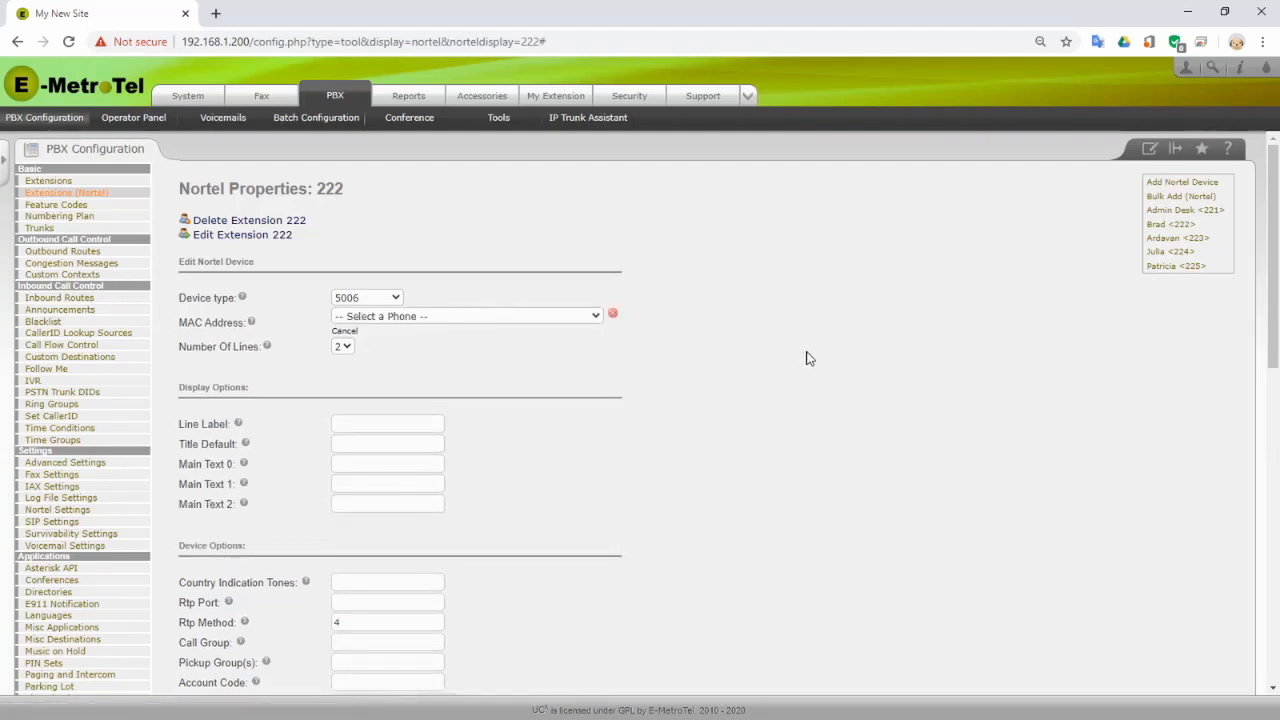
click(505, 318)
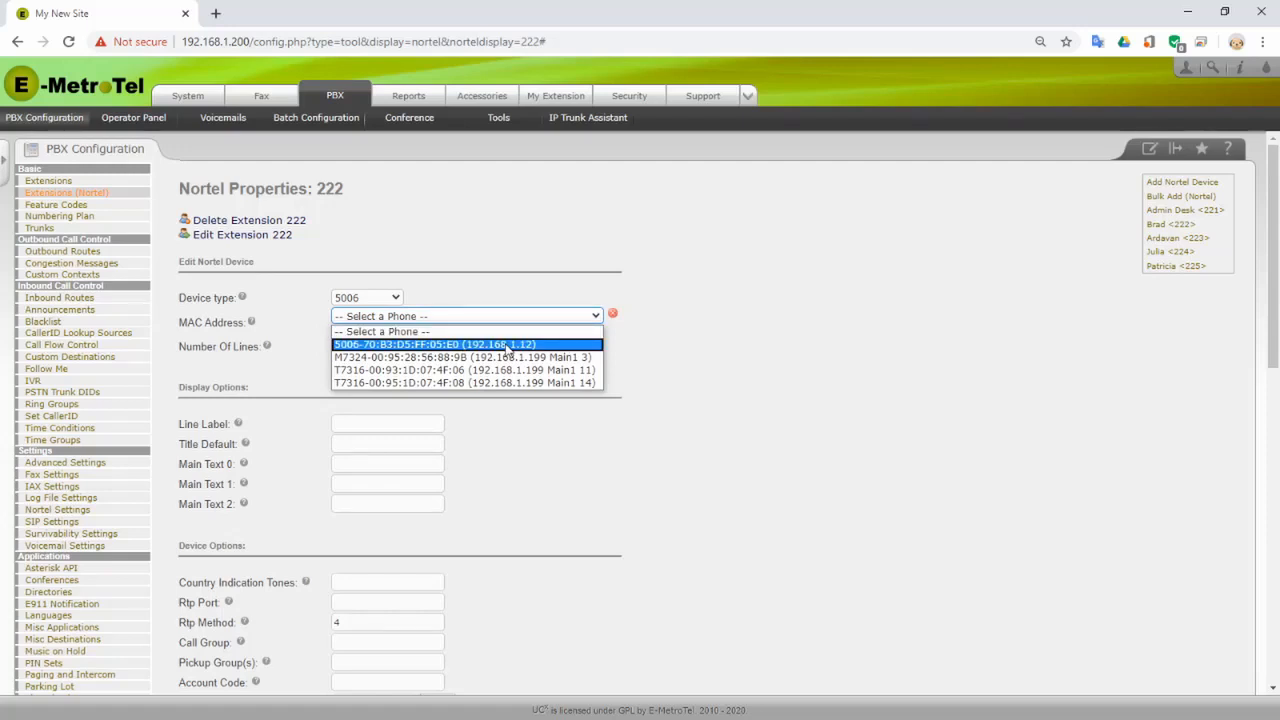
click(508, 345)
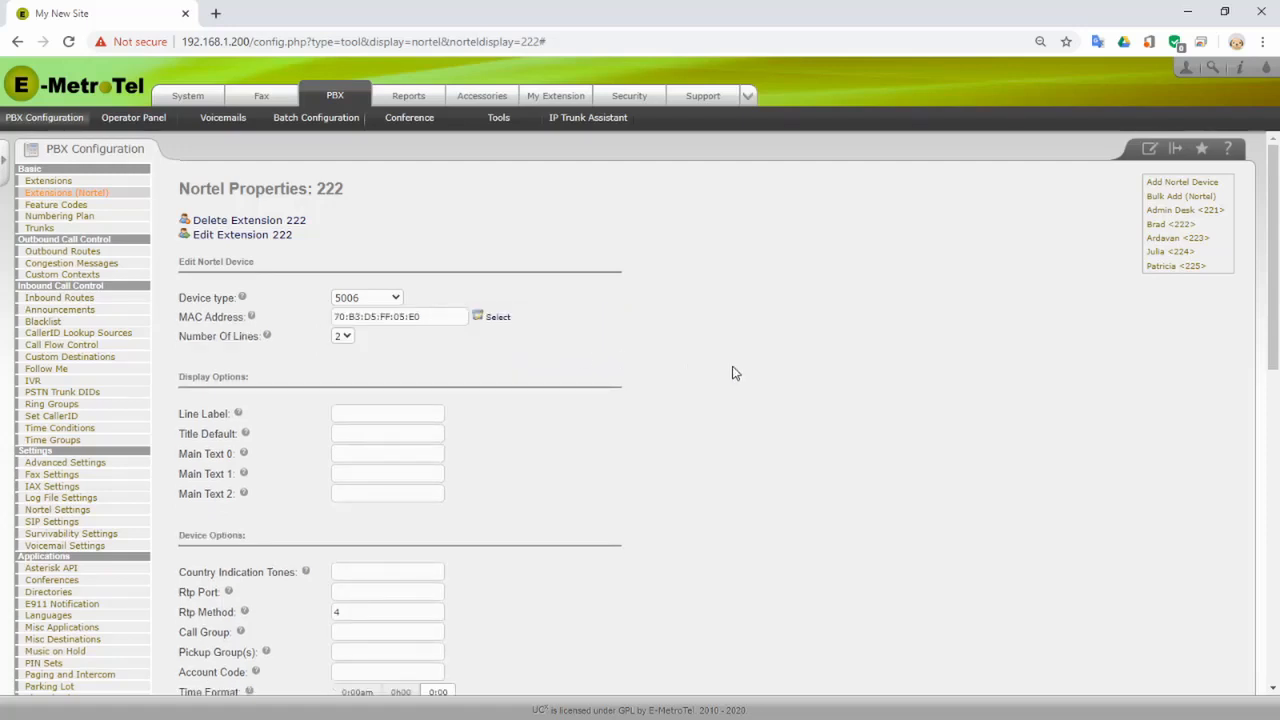
scroll(634, 363, down, 4)
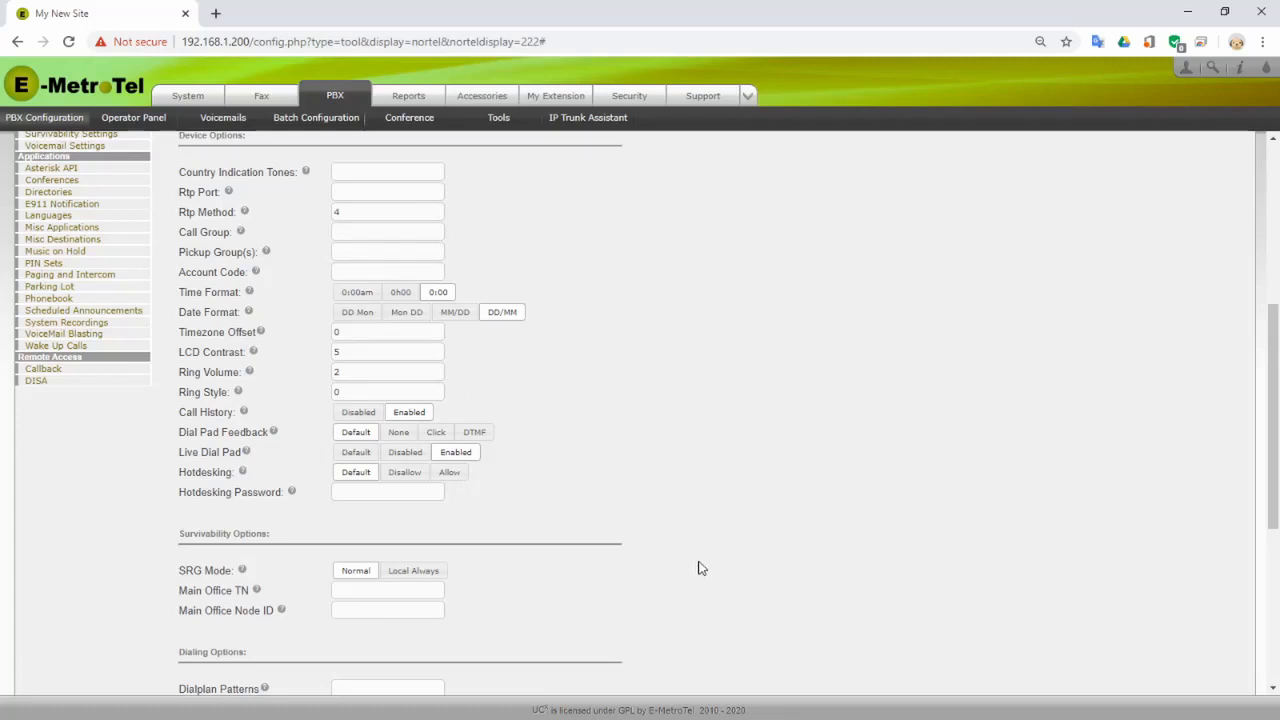
scroll(700, 568, down, 3)
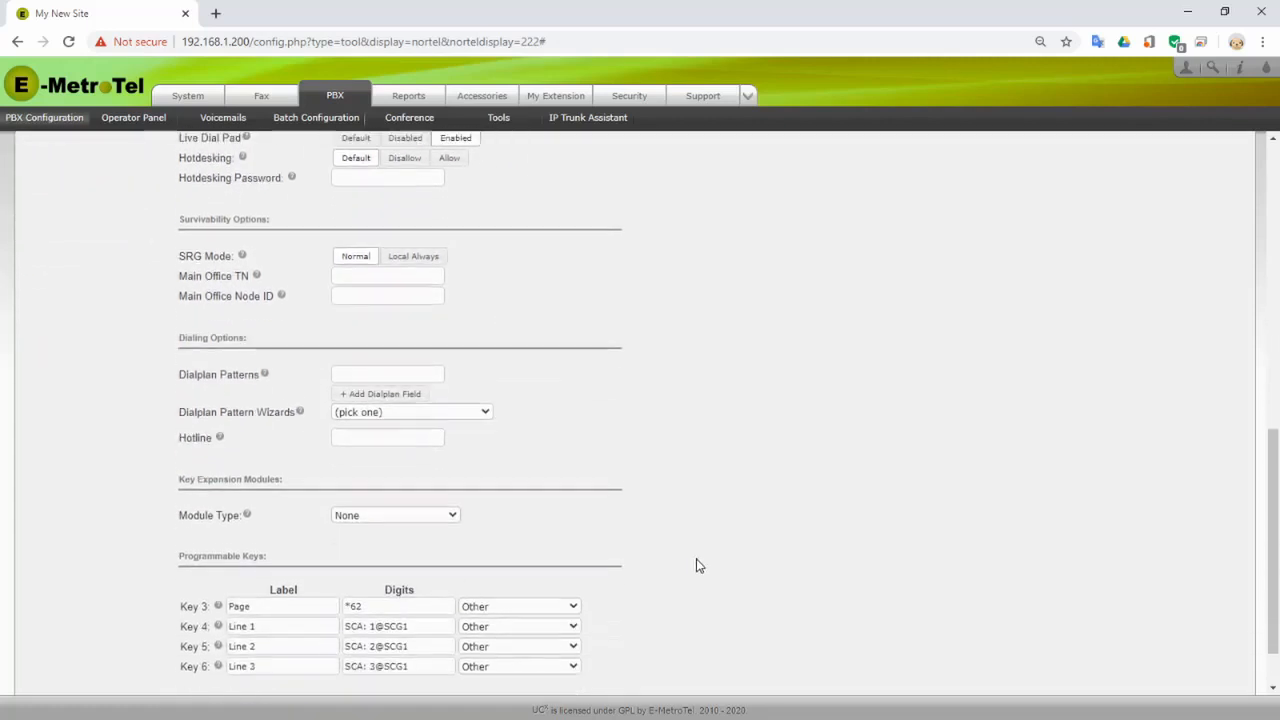
scroll(692, 550, down, 1)
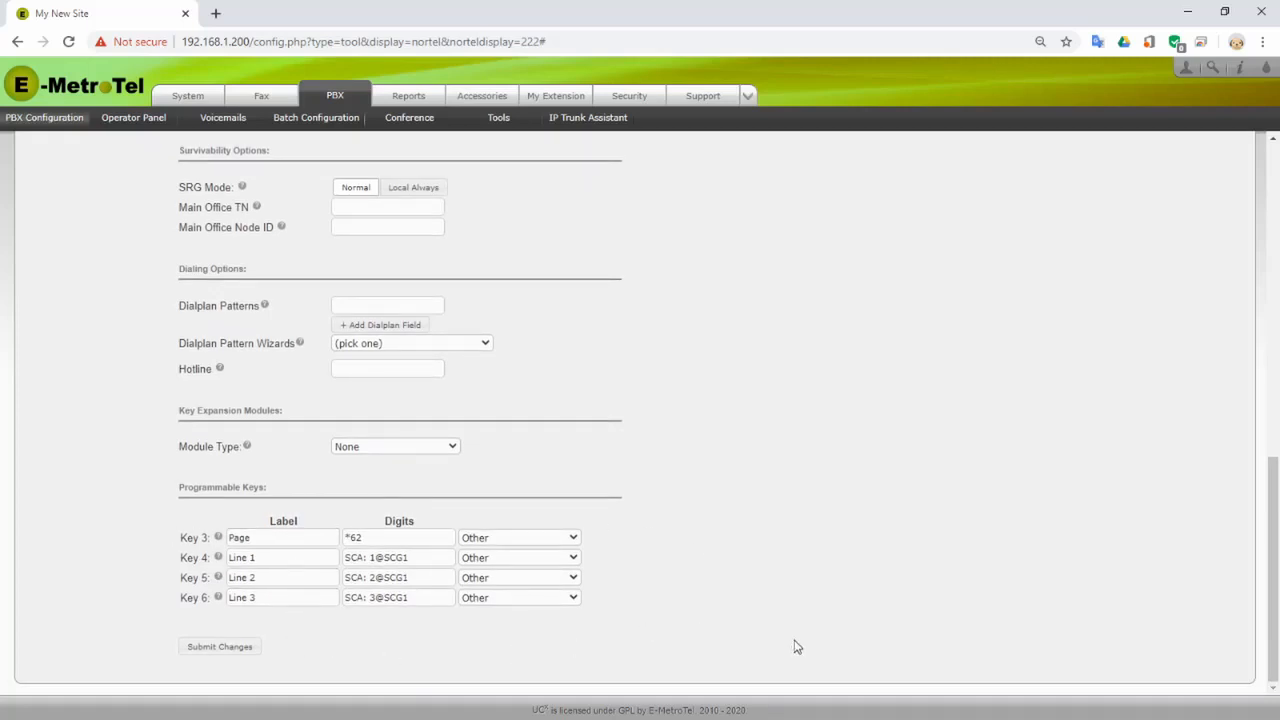
- Save extension 222, then assign the M7324 phone 00:95:28:56:88:9B to extension 223
click(213, 655)
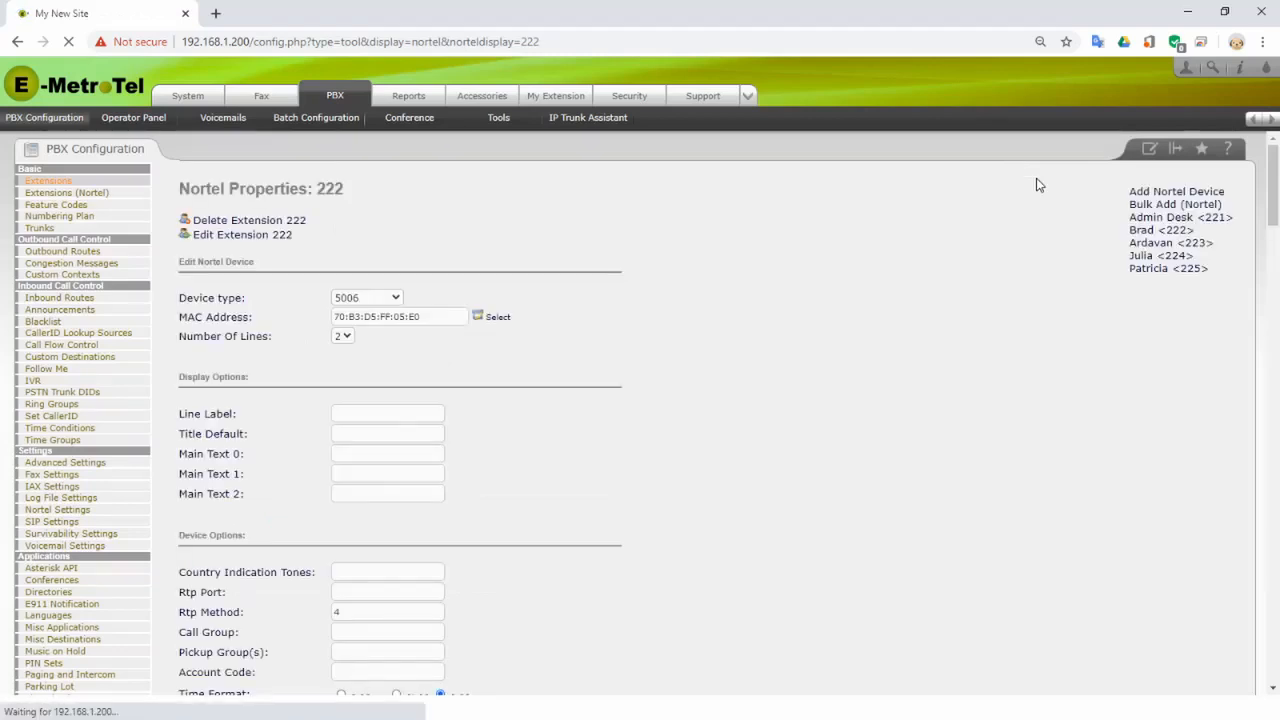
click(1160, 262)
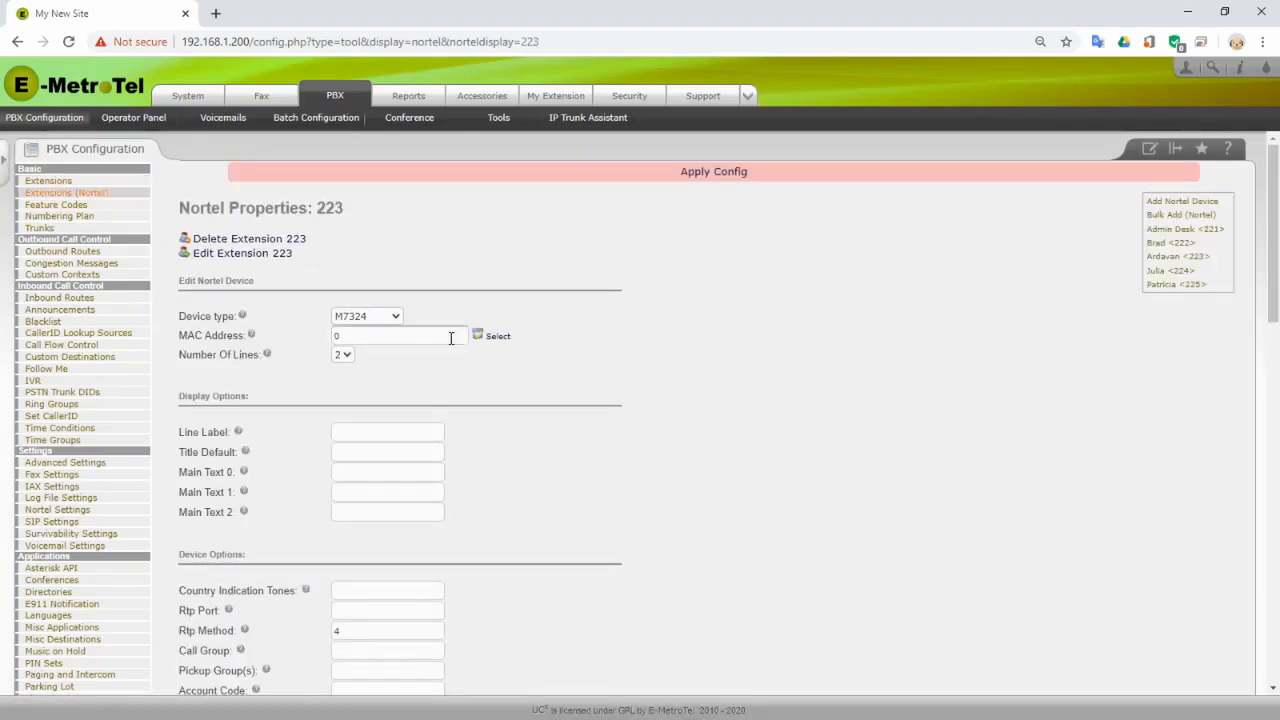
click(503, 338)
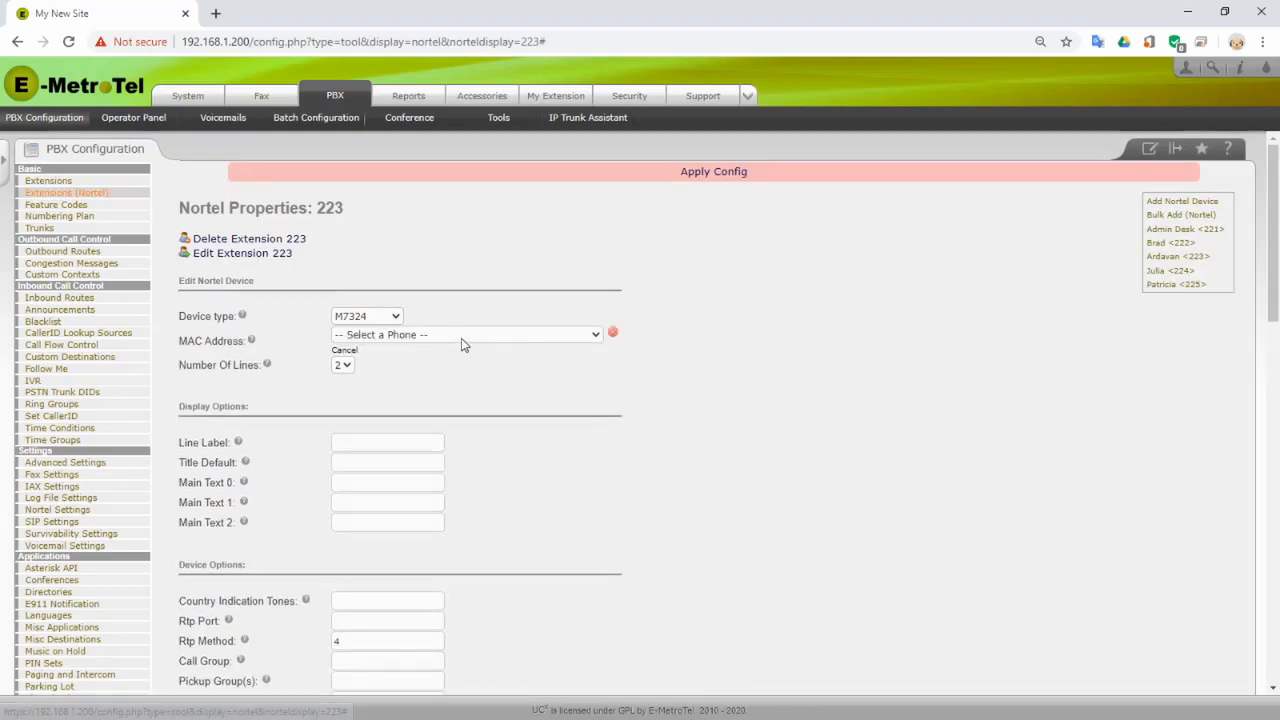
click(506, 338)
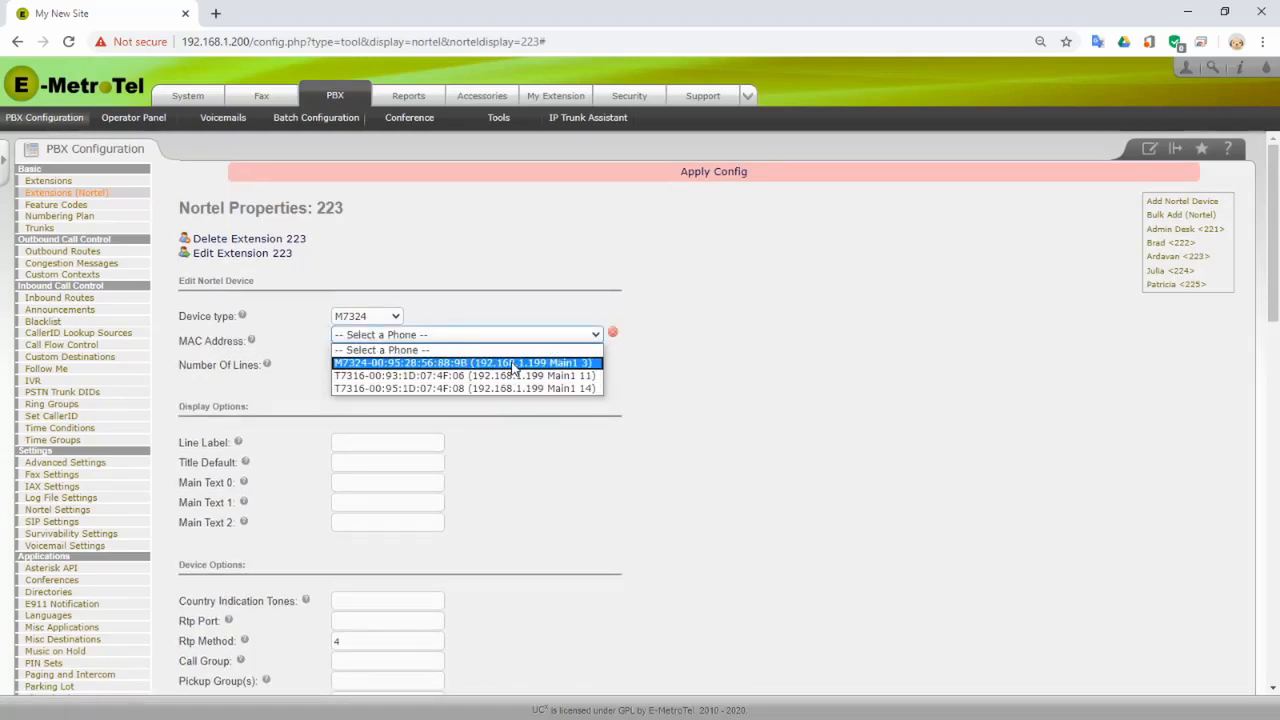
click(514, 364)
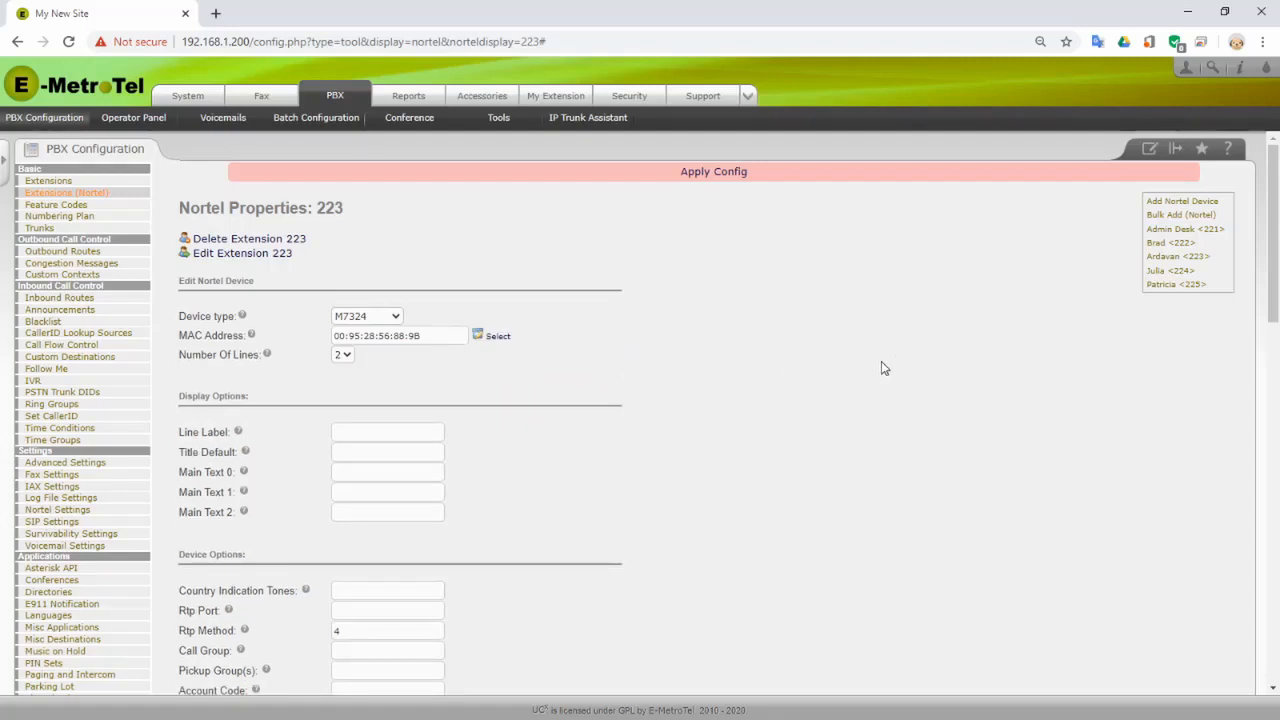
- Leave Key 7's feature unchanged and save extension 223's settings
scroll(640, 406, down, 3)
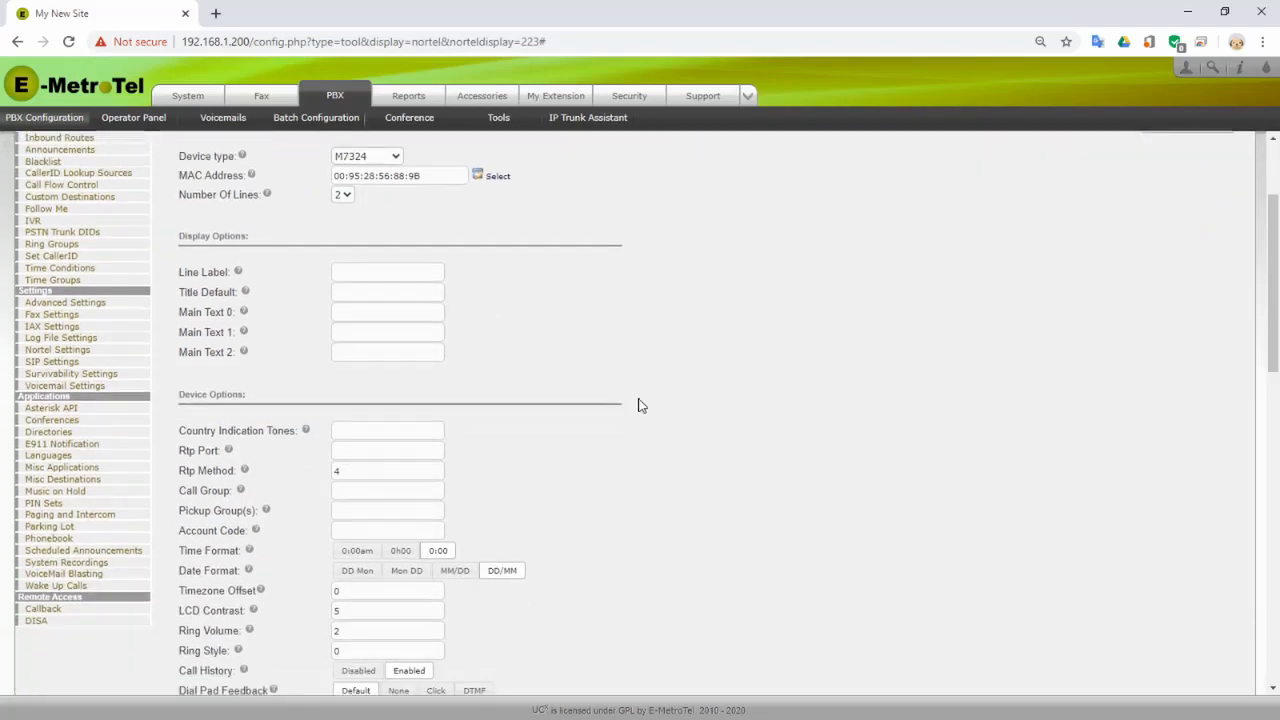
scroll(620, 420, down, 6)
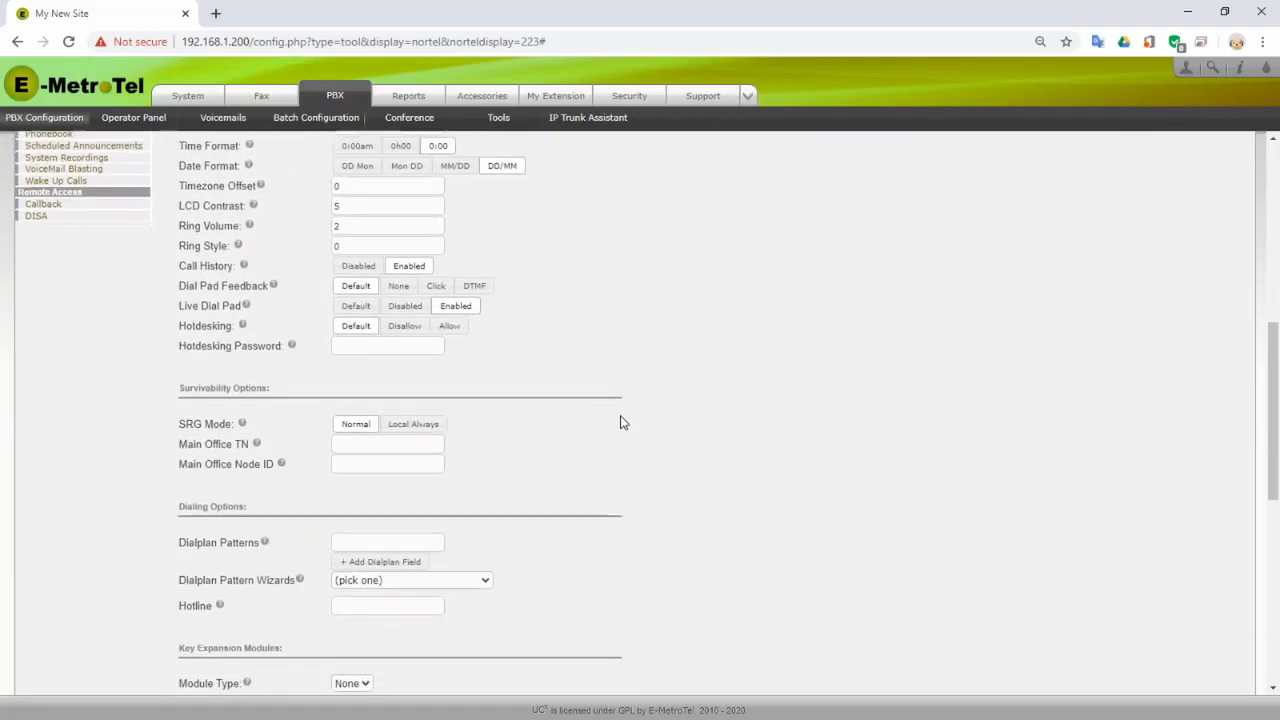
scroll(737, 440, down, 3)
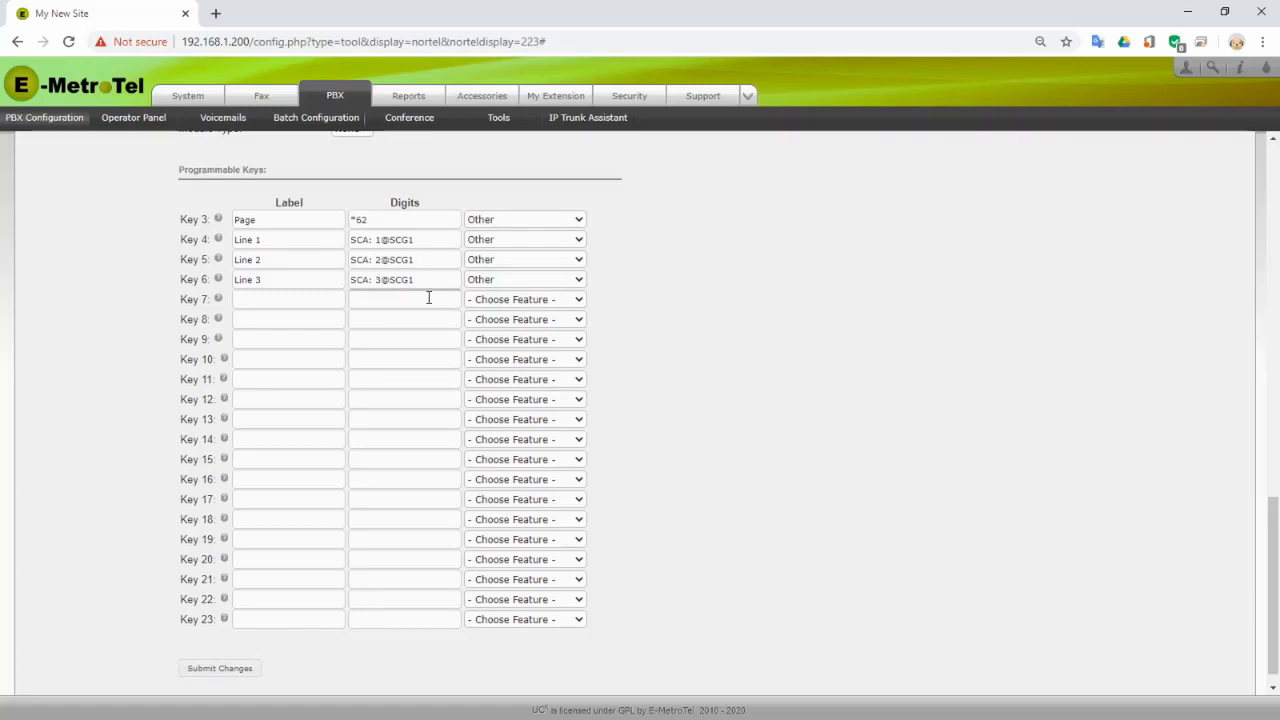
click(583, 303)
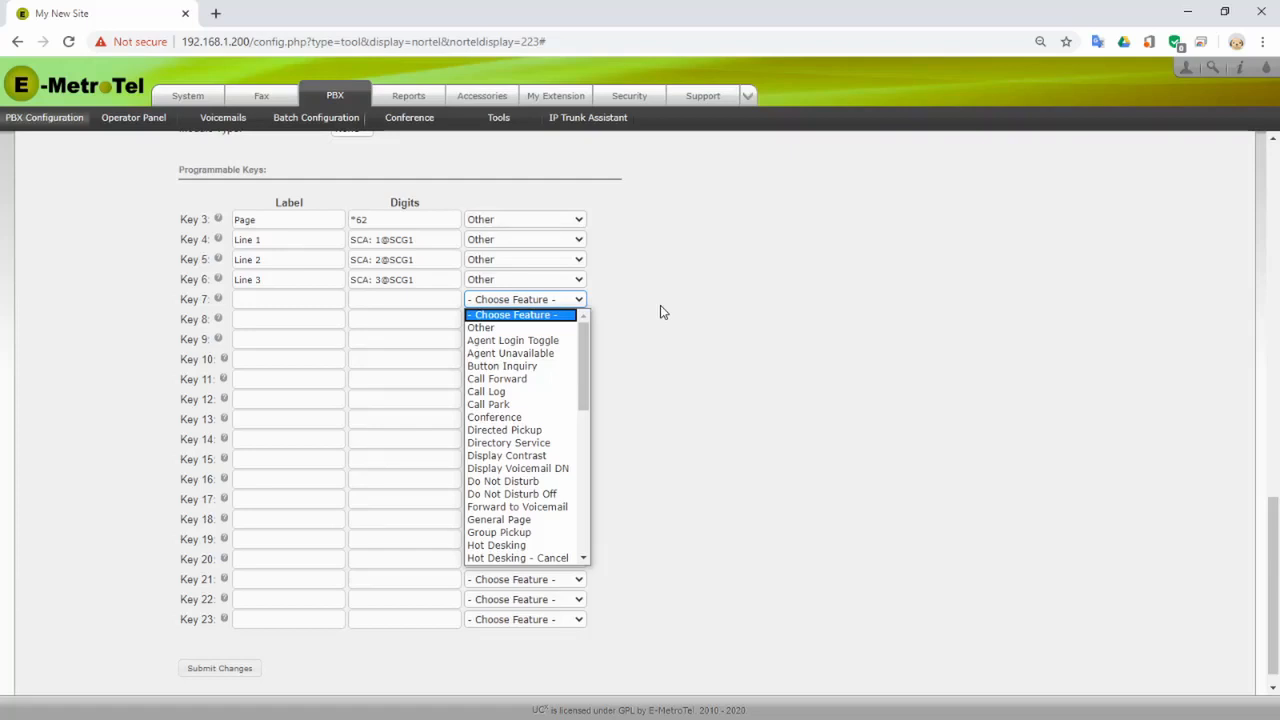
click(660, 307)
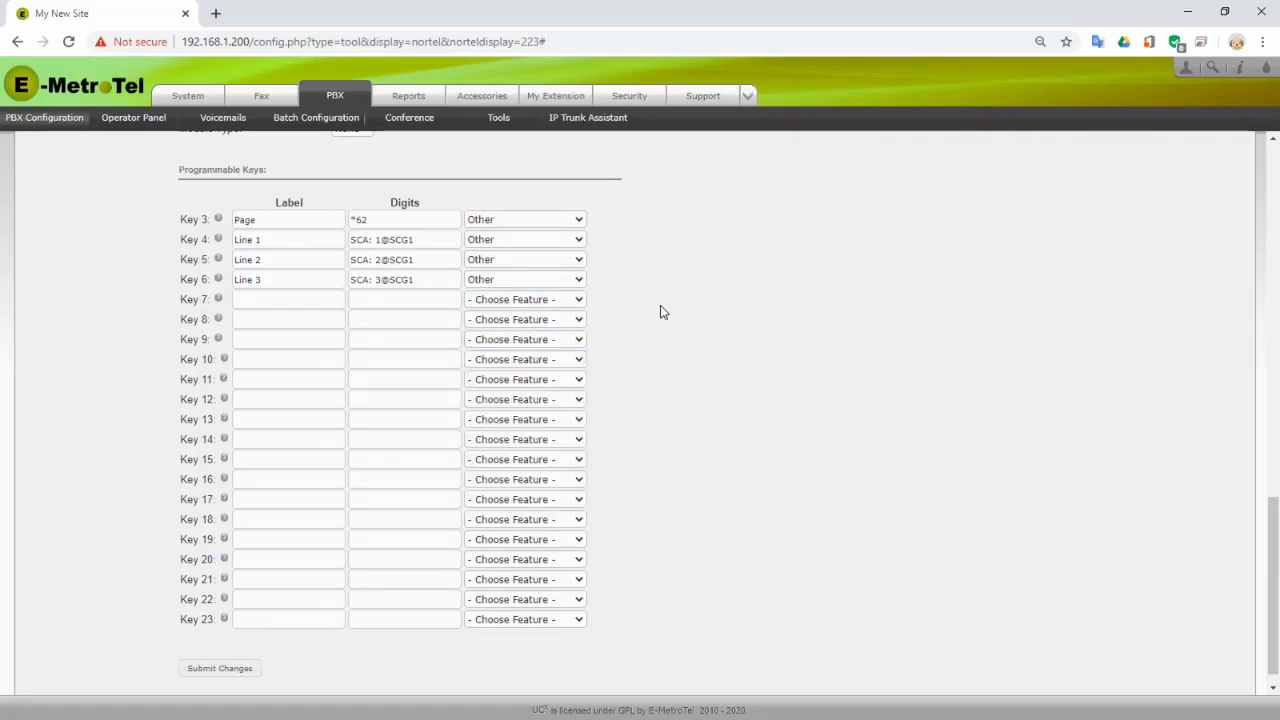
click(218, 671)
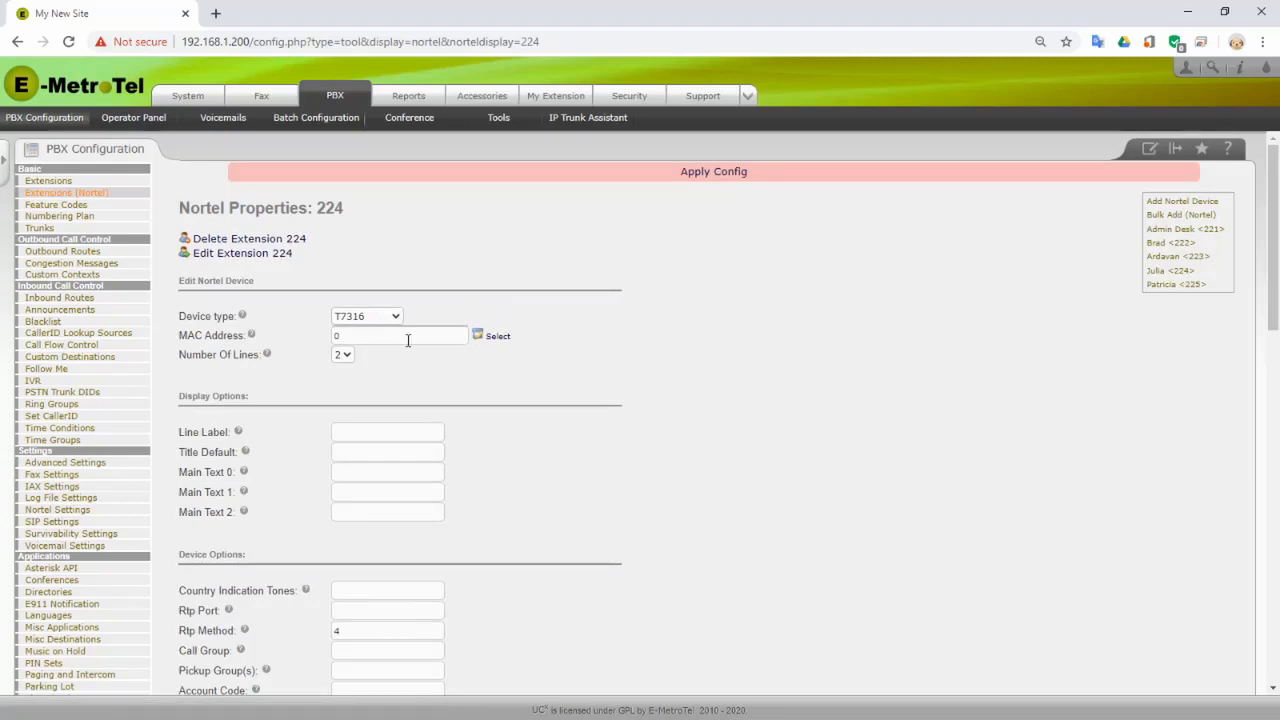
- Assign T7316 phone 00:93:1D:07:4F:06 to extension 224 and save it
click(497, 340)
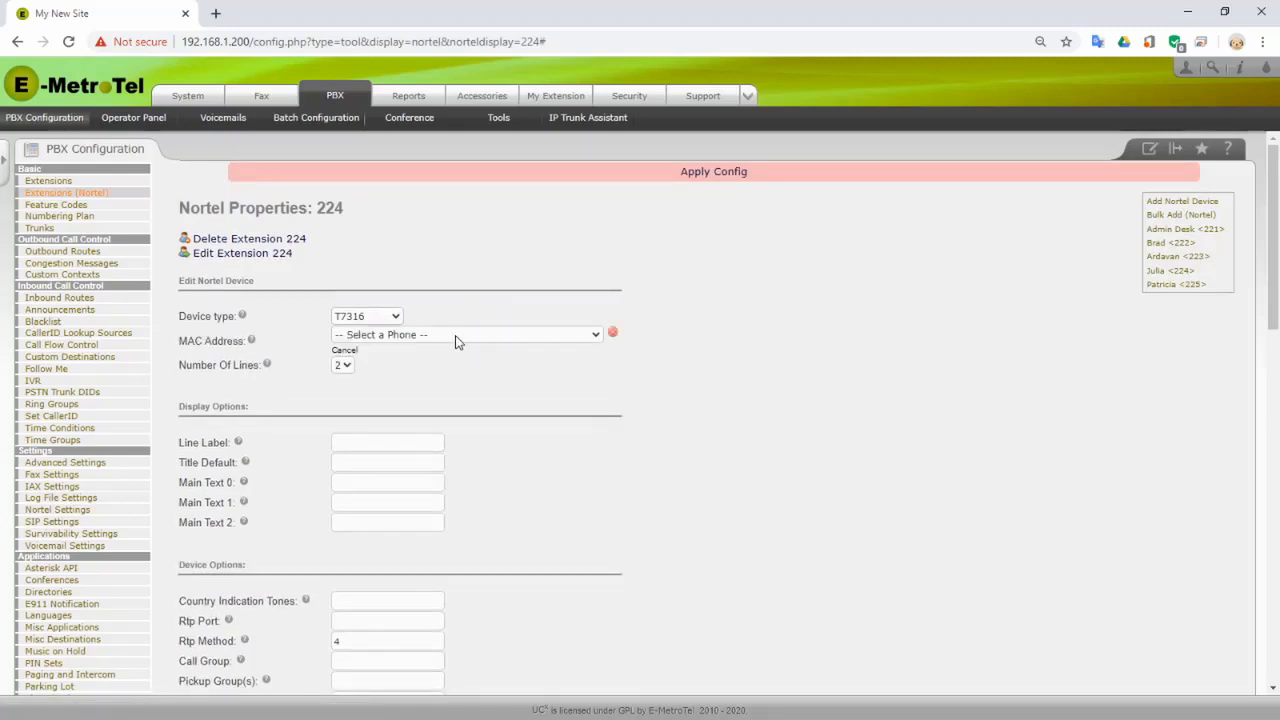
click(455, 338)
click(455, 366)
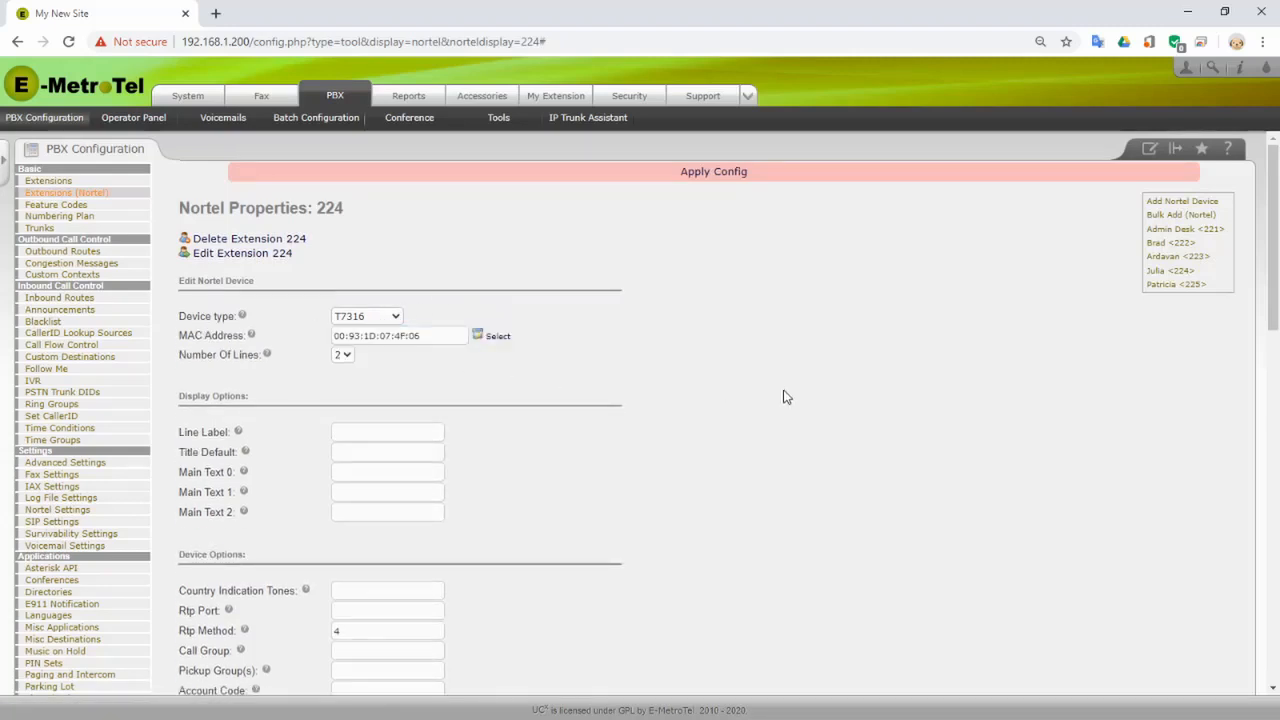
scroll(712, 414, down, 10)
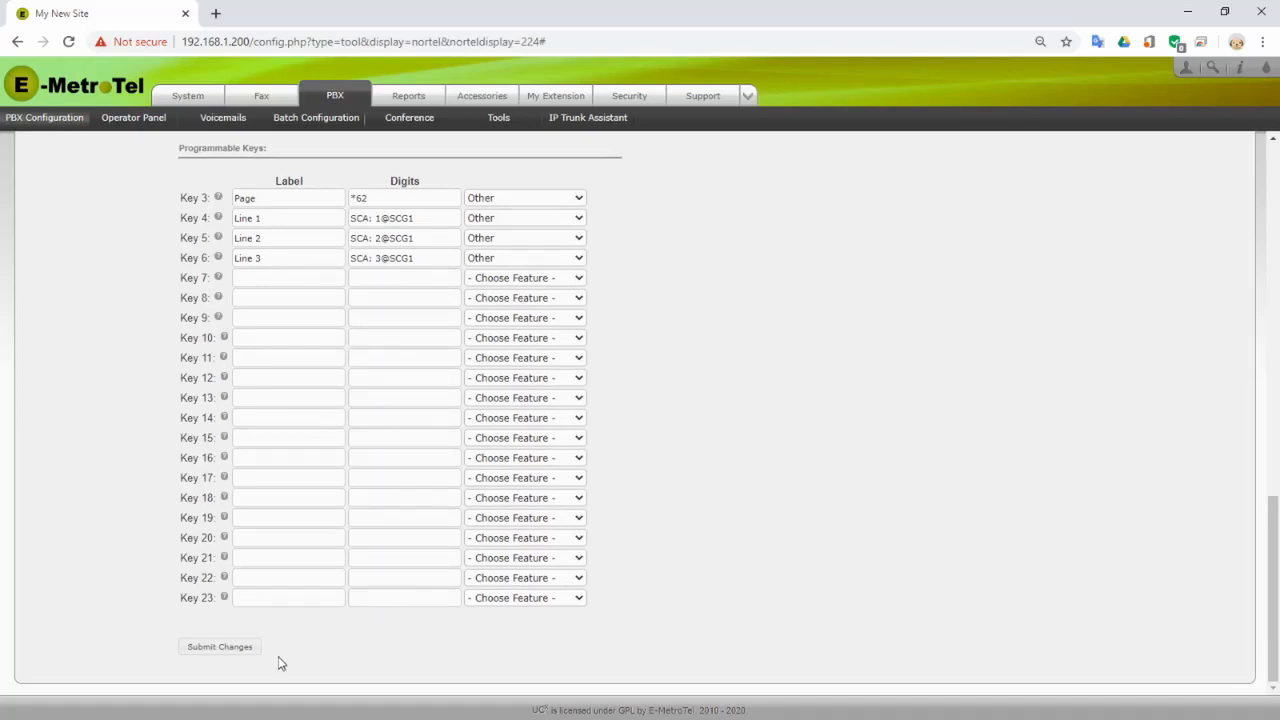
click(226, 650)
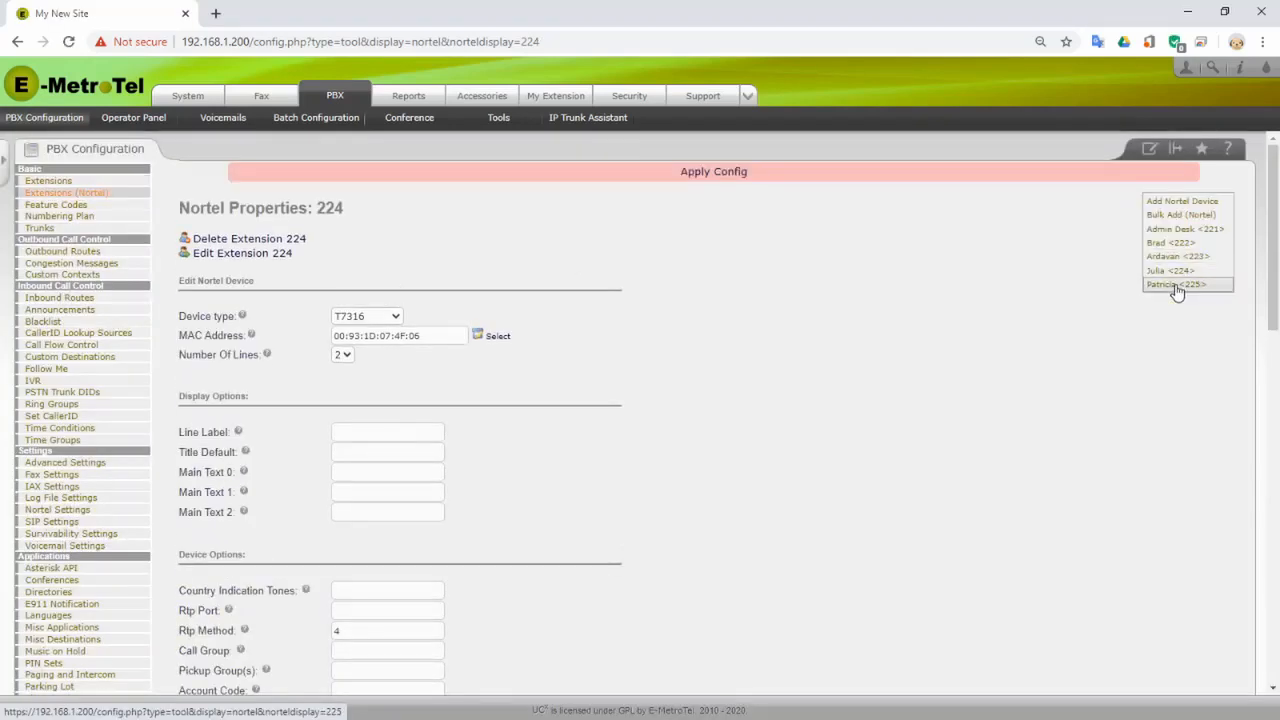
- Assign T7316 phone 00:95:1D:07:4F:08 to extension 225 and save it
click(1176, 285)
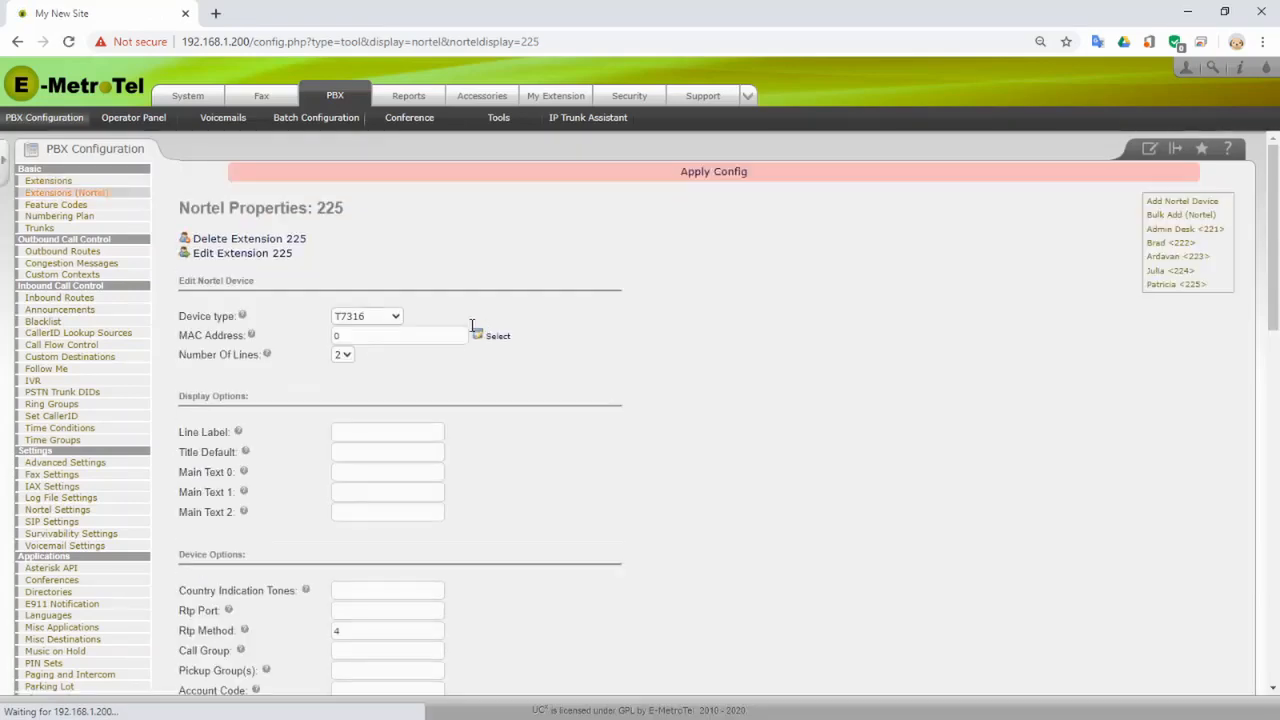
click(497, 338)
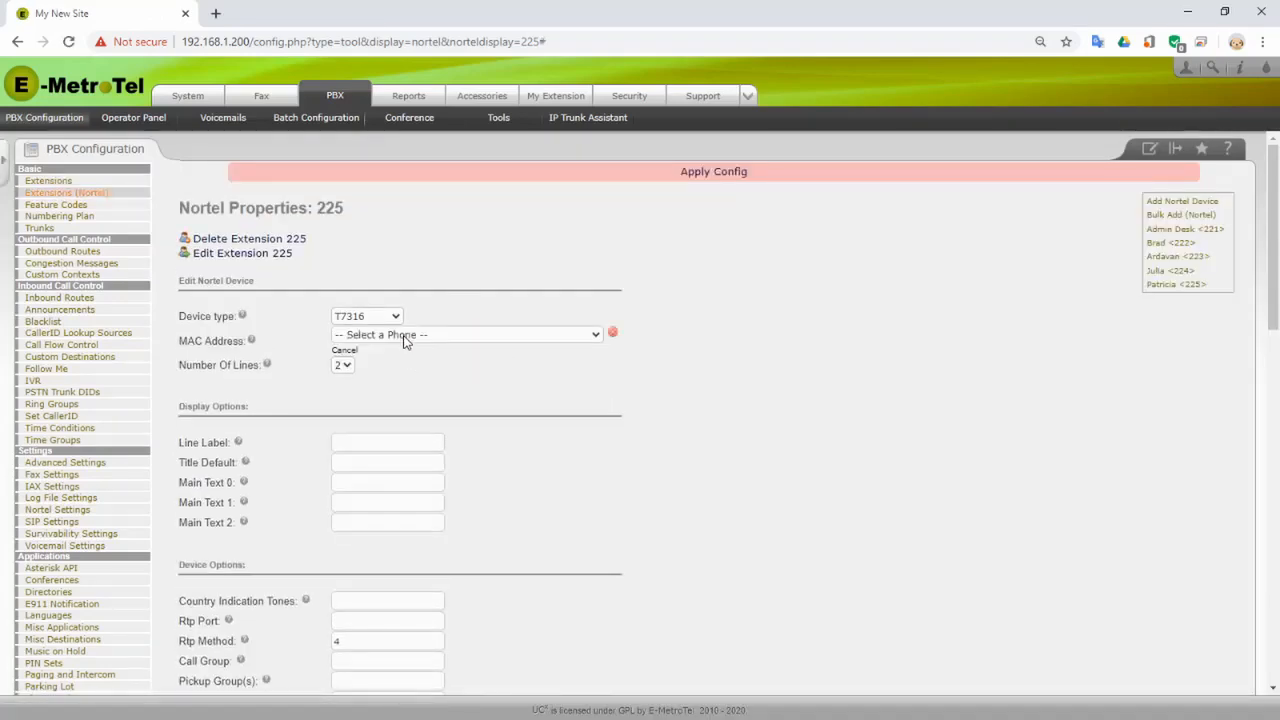
click(405, 337)
click(448, 361)
scroll(691, 486, down, 8)
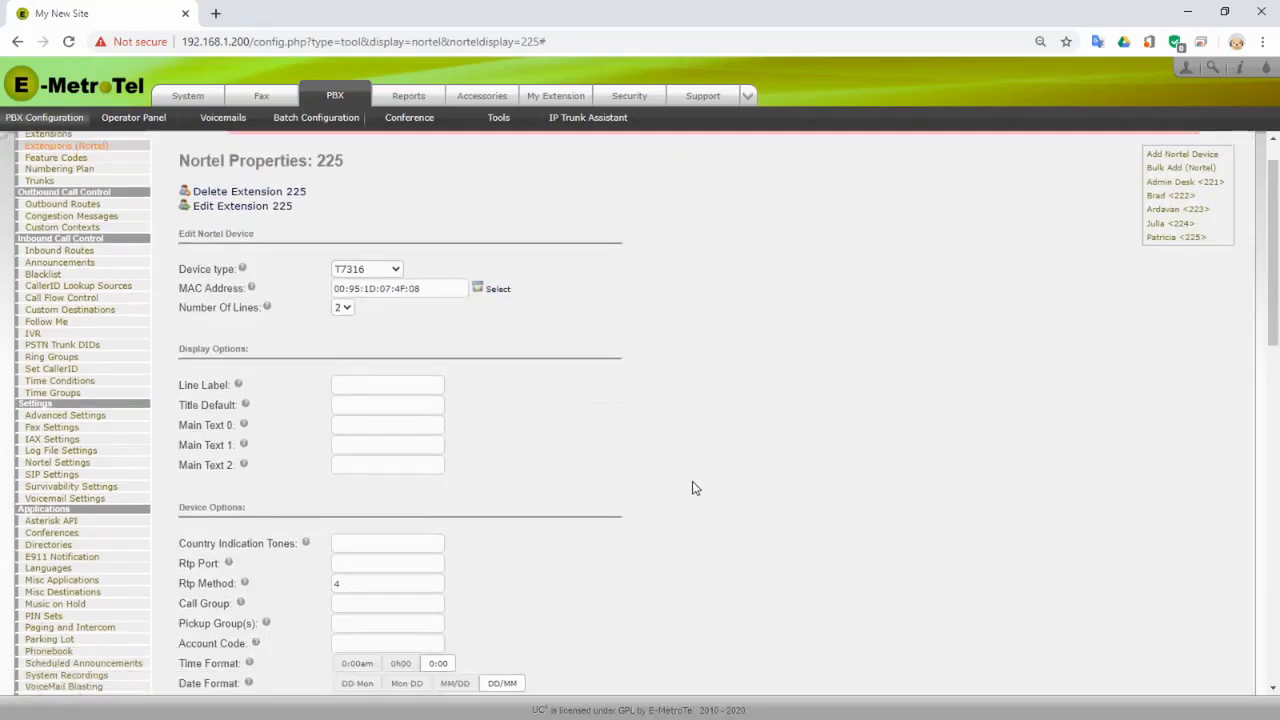
scroll(700, 528, down, 3)
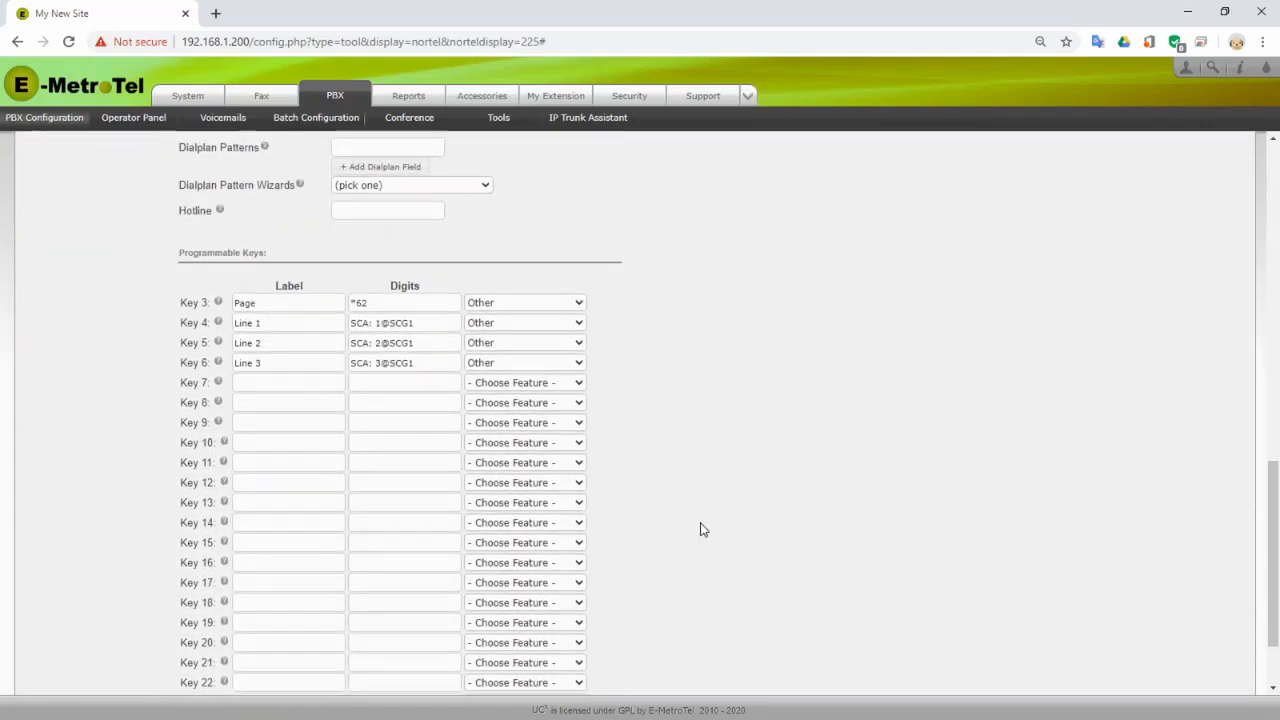
click(220, 648)
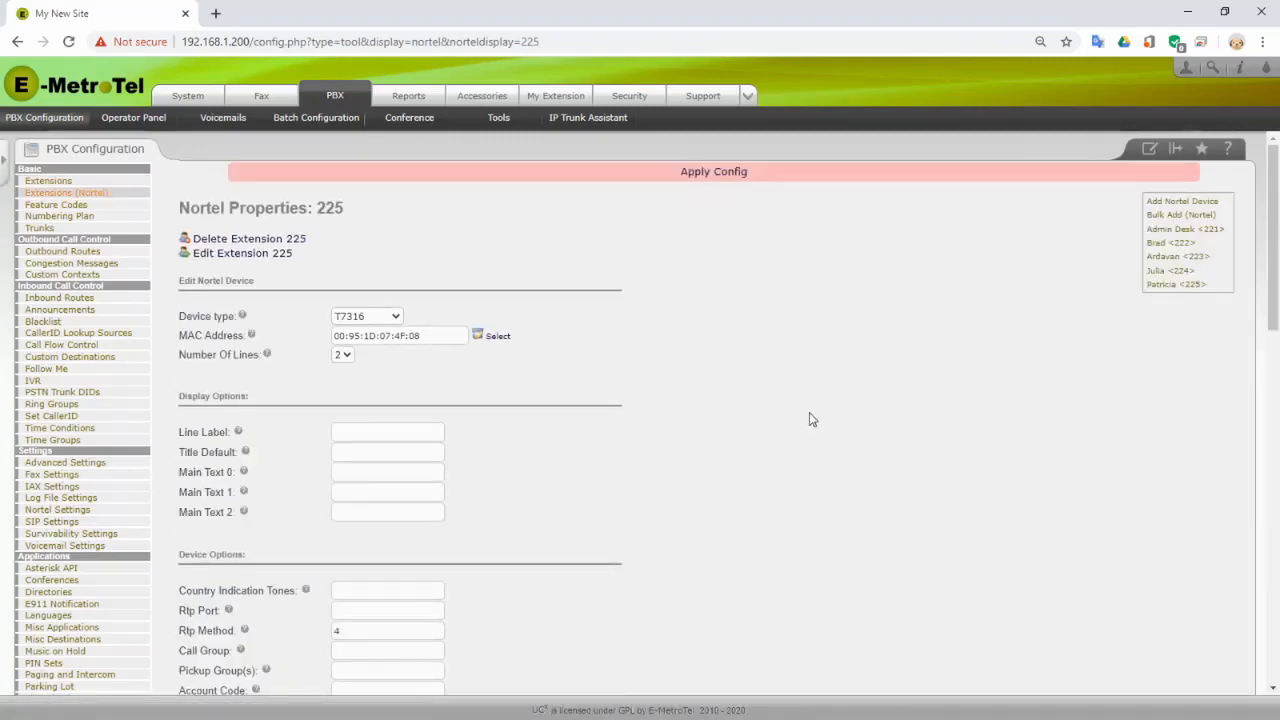
click(716, 178)
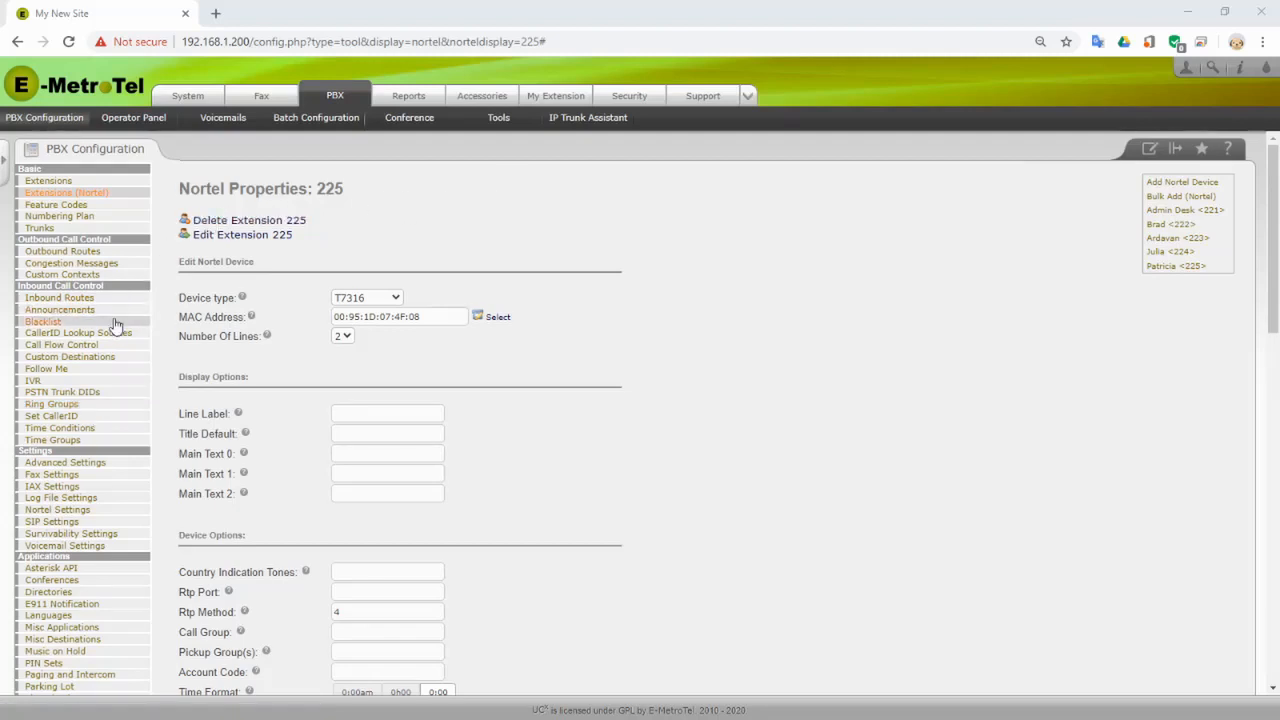
click(108, 404)
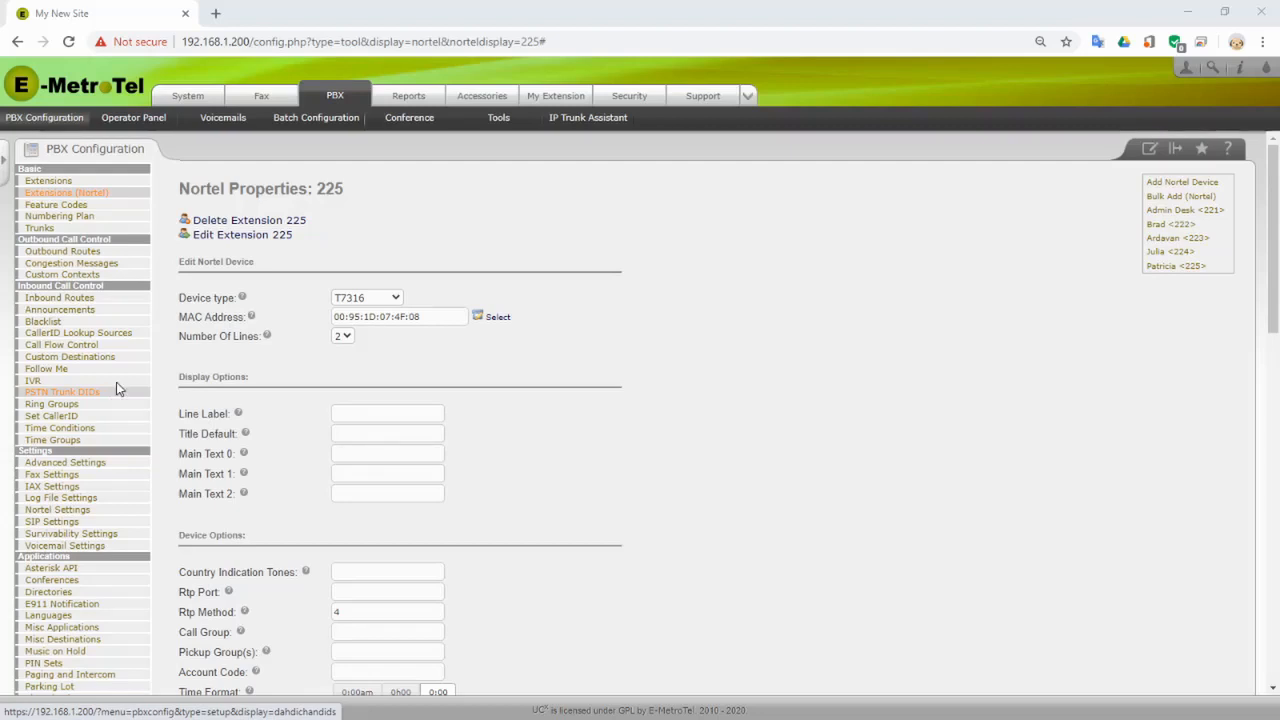
- Create DAHDI trunk 'Line 1' on Analog Channel 5, accepting no outbound caller ID
click(48, 225)
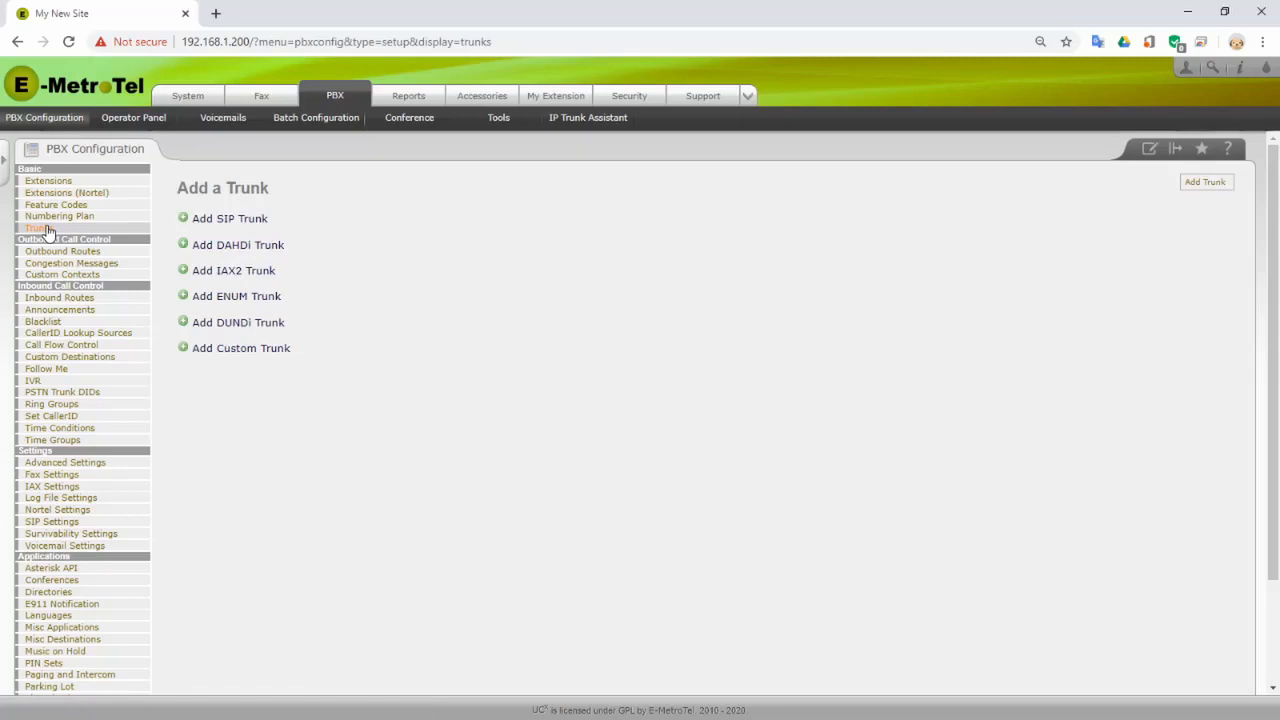
click(232, 248)
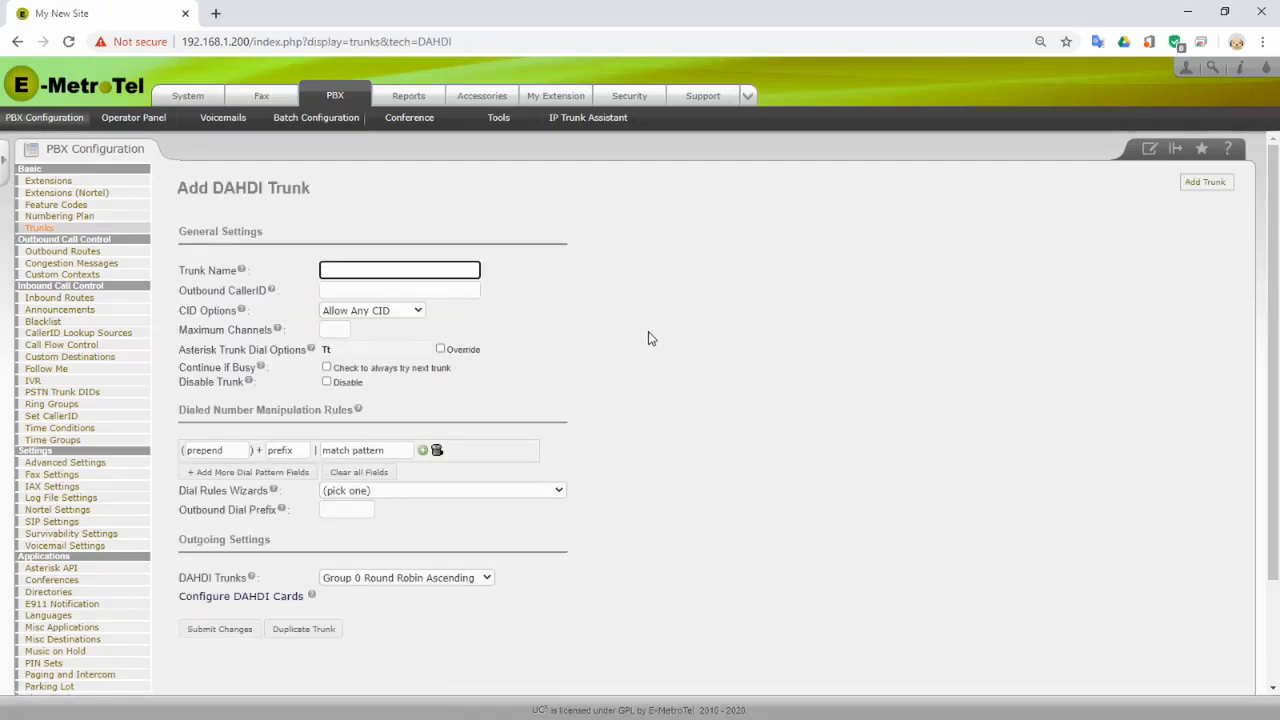
click(378, 268)
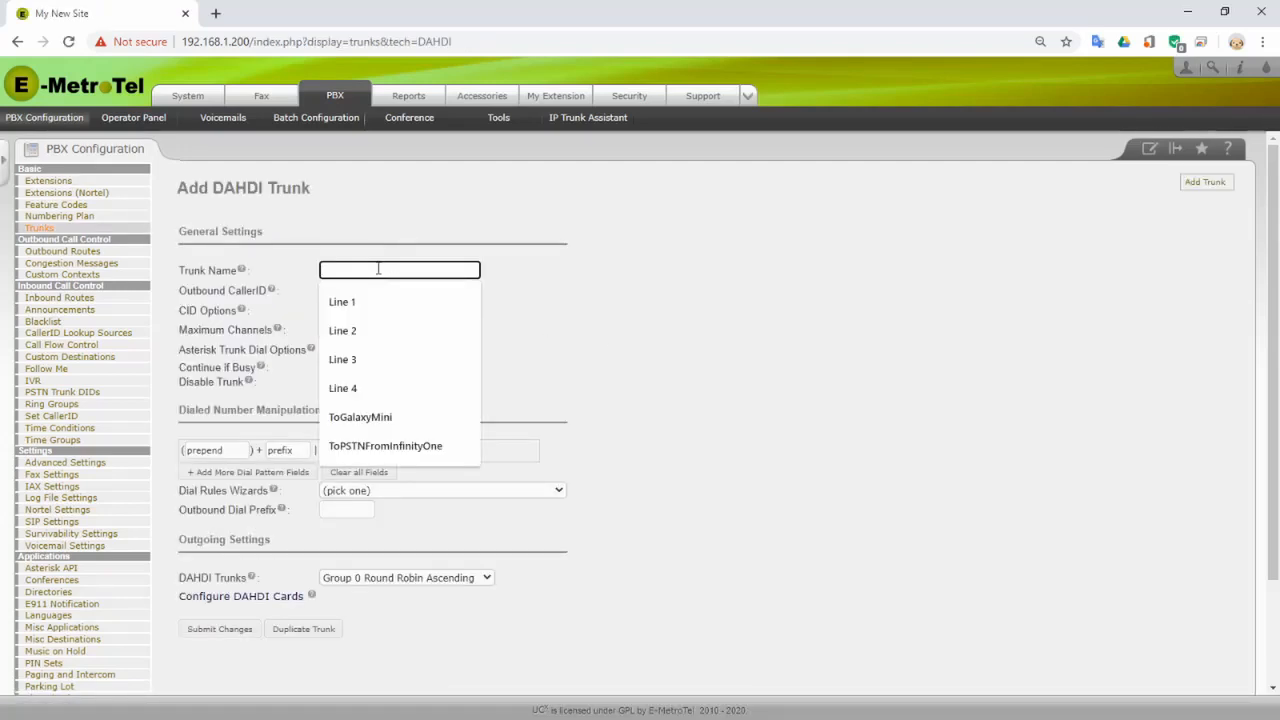
text(Line)
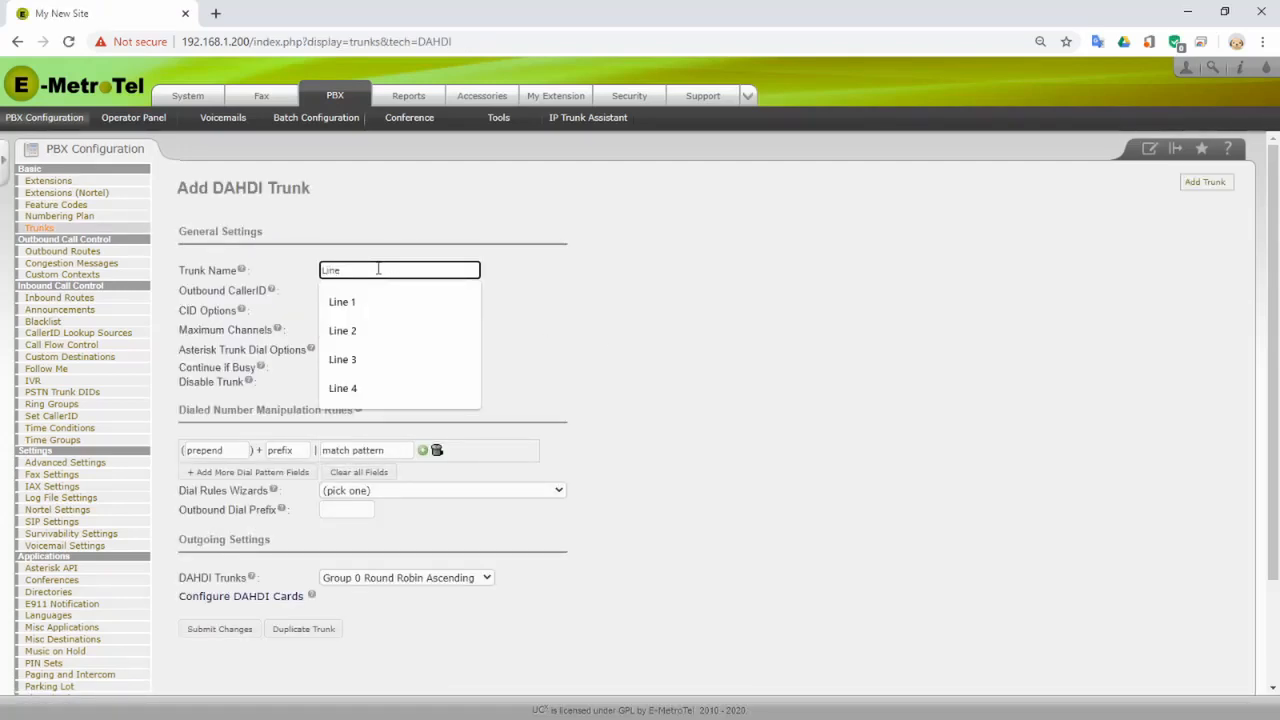
text( 1)
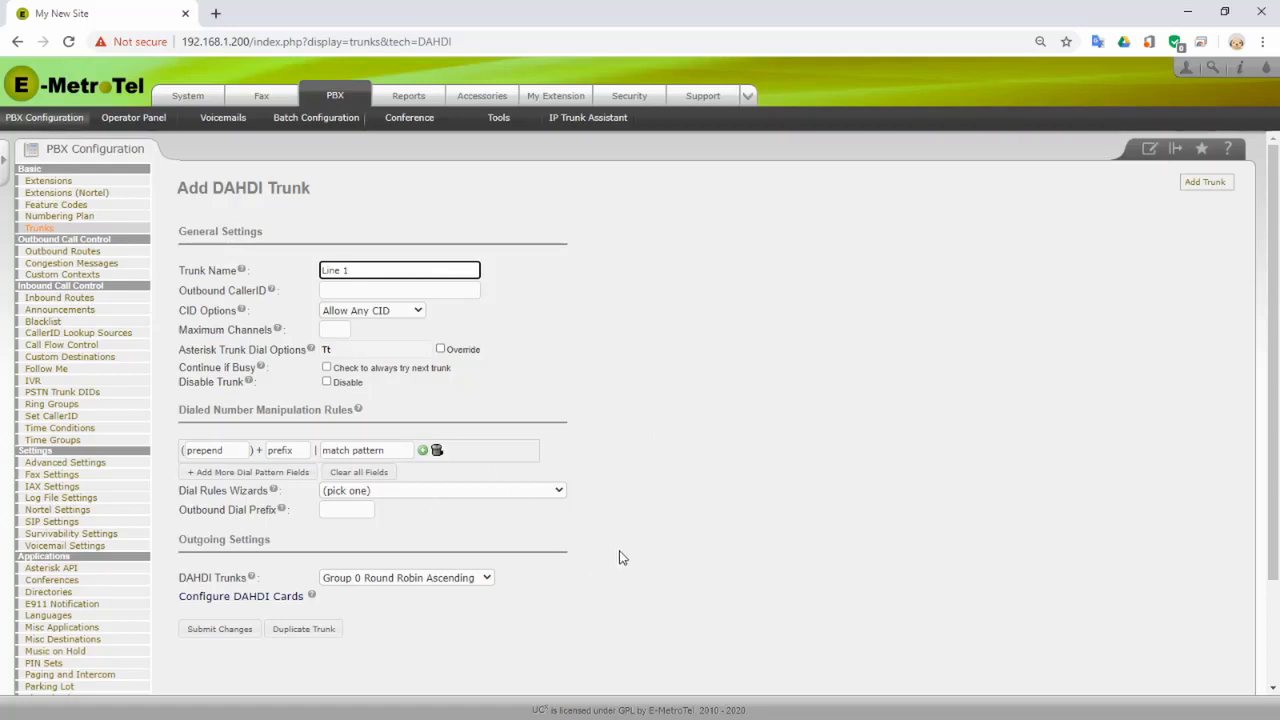
click(487, 579)
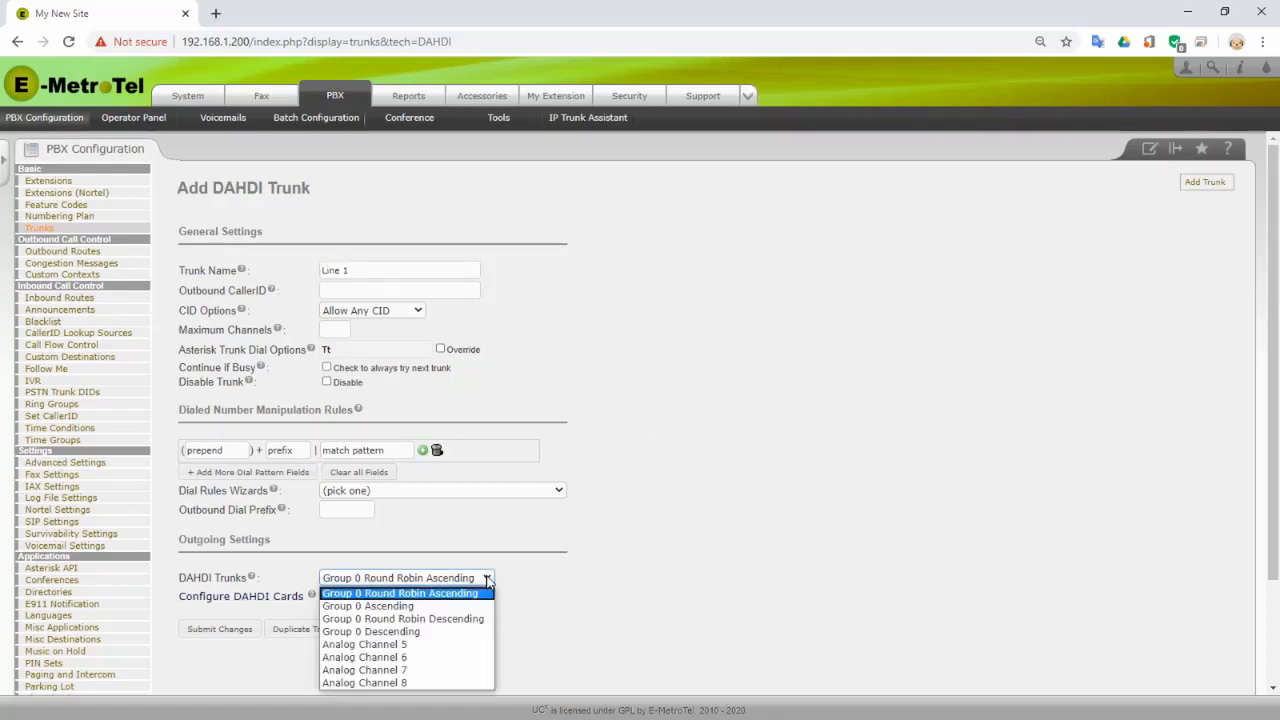
click(439, 647)
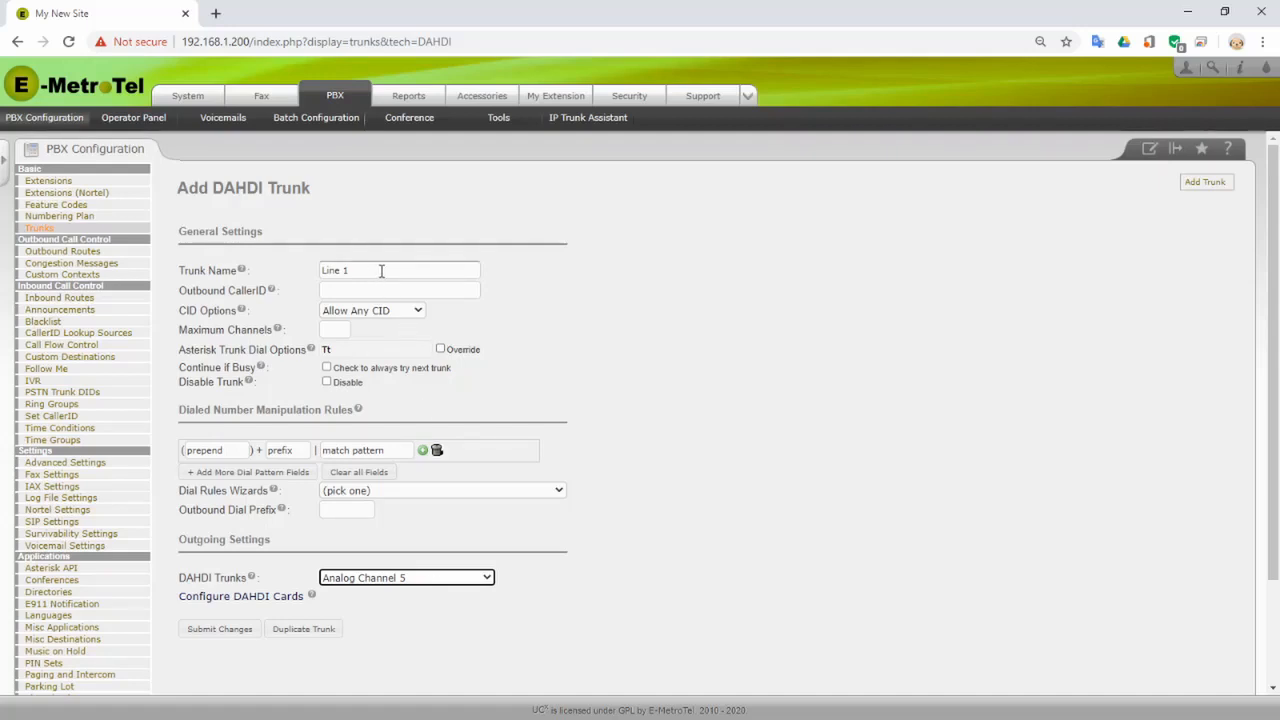
click(221, 632)
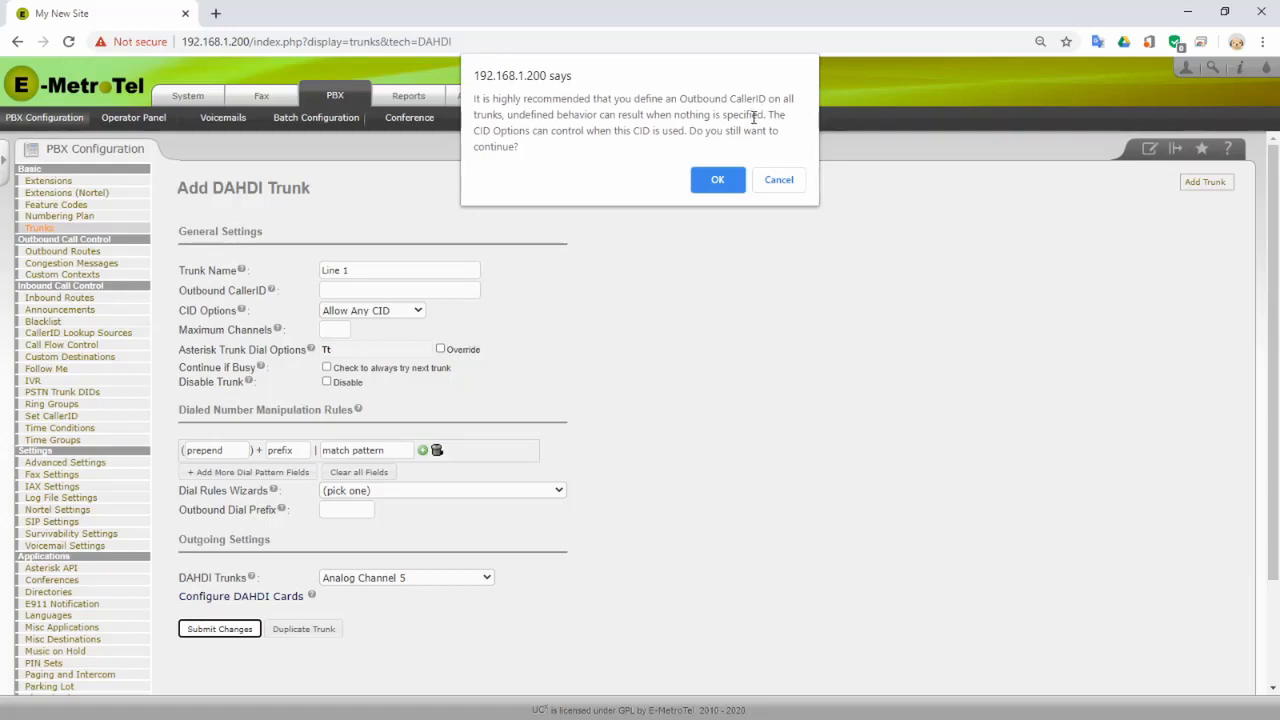
click(720, 186)
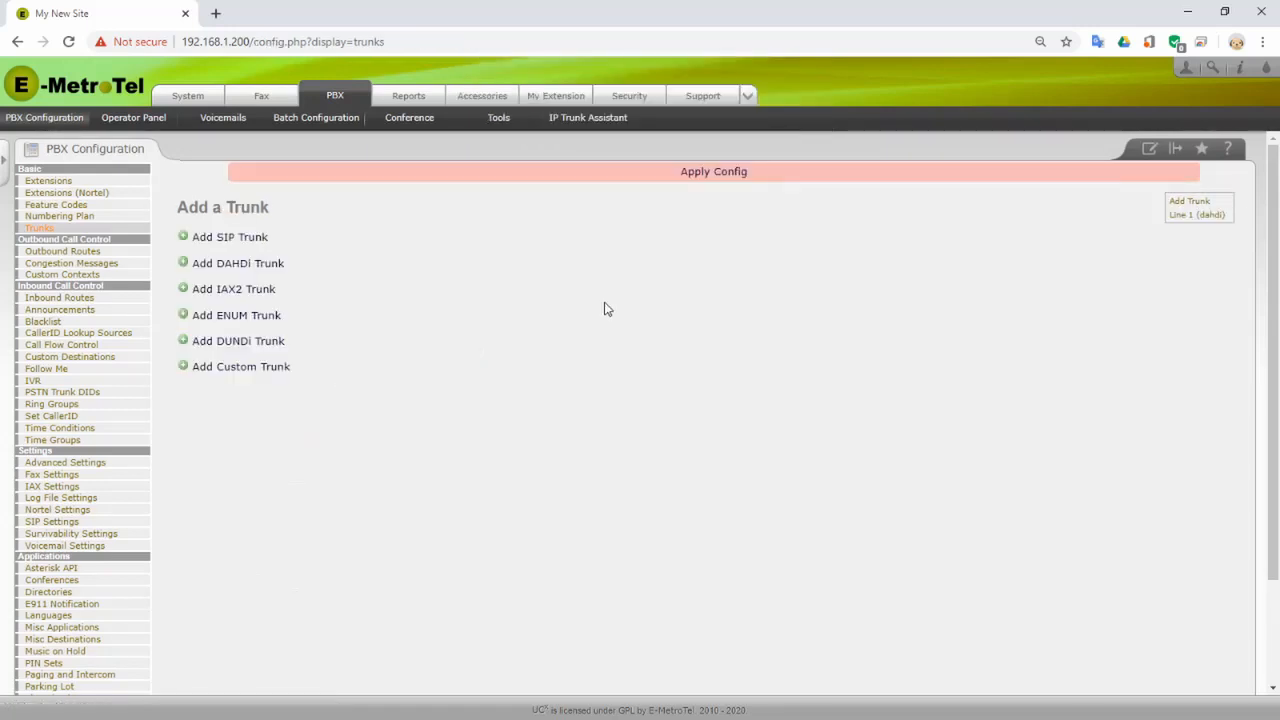
- Create DAHDI trunk 'Line 2' on Analog Channel 6, accepting no outbound caller ID
click(238, 275)
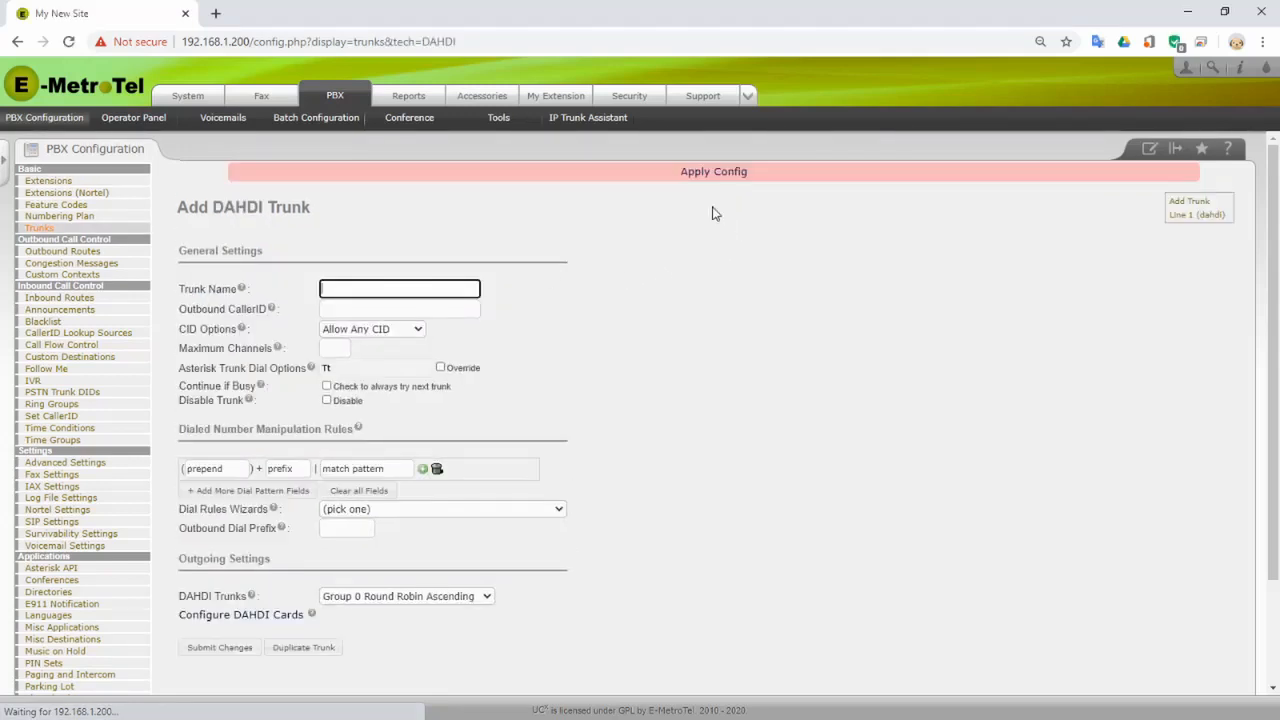
click(397, 283)
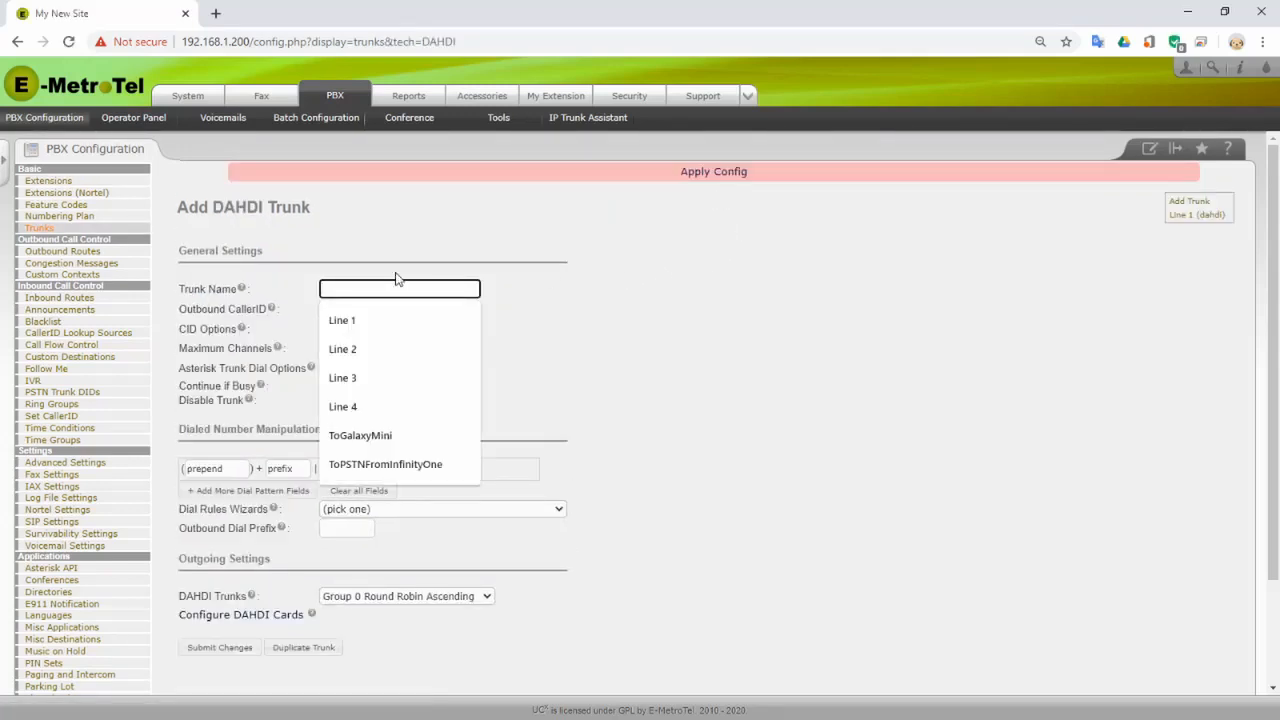
text(Line 2)
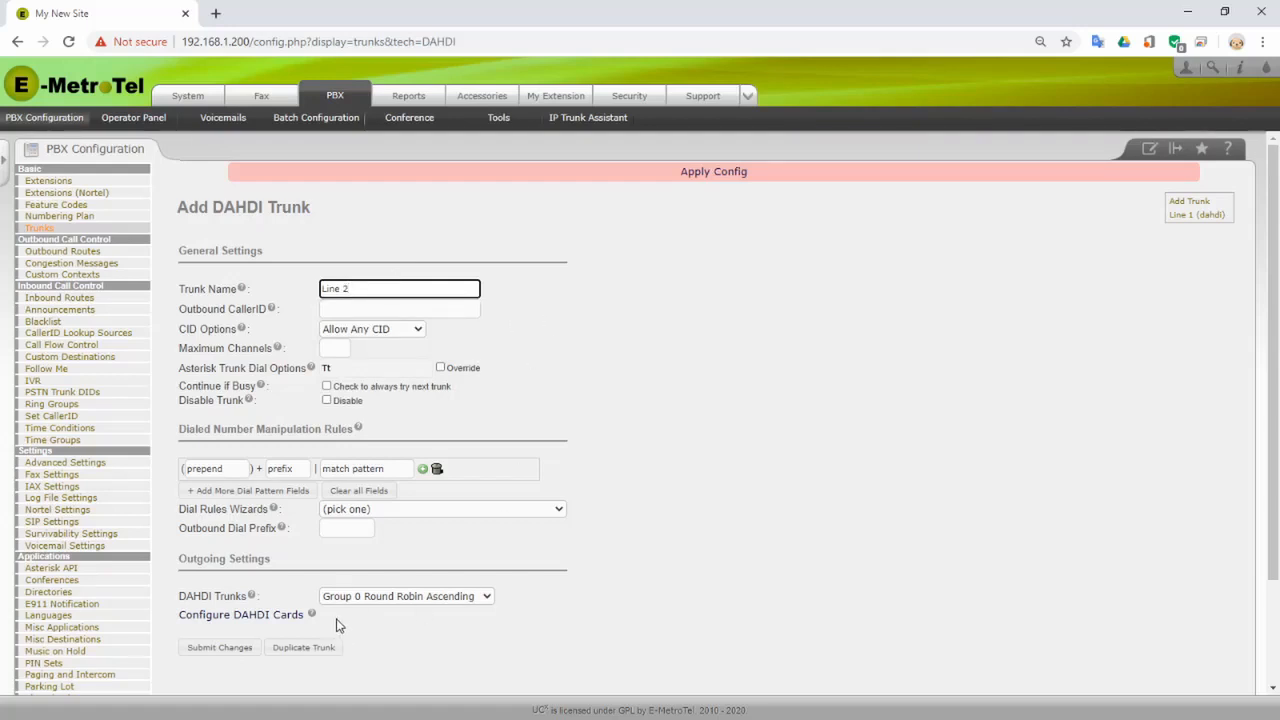
click(425, 596)
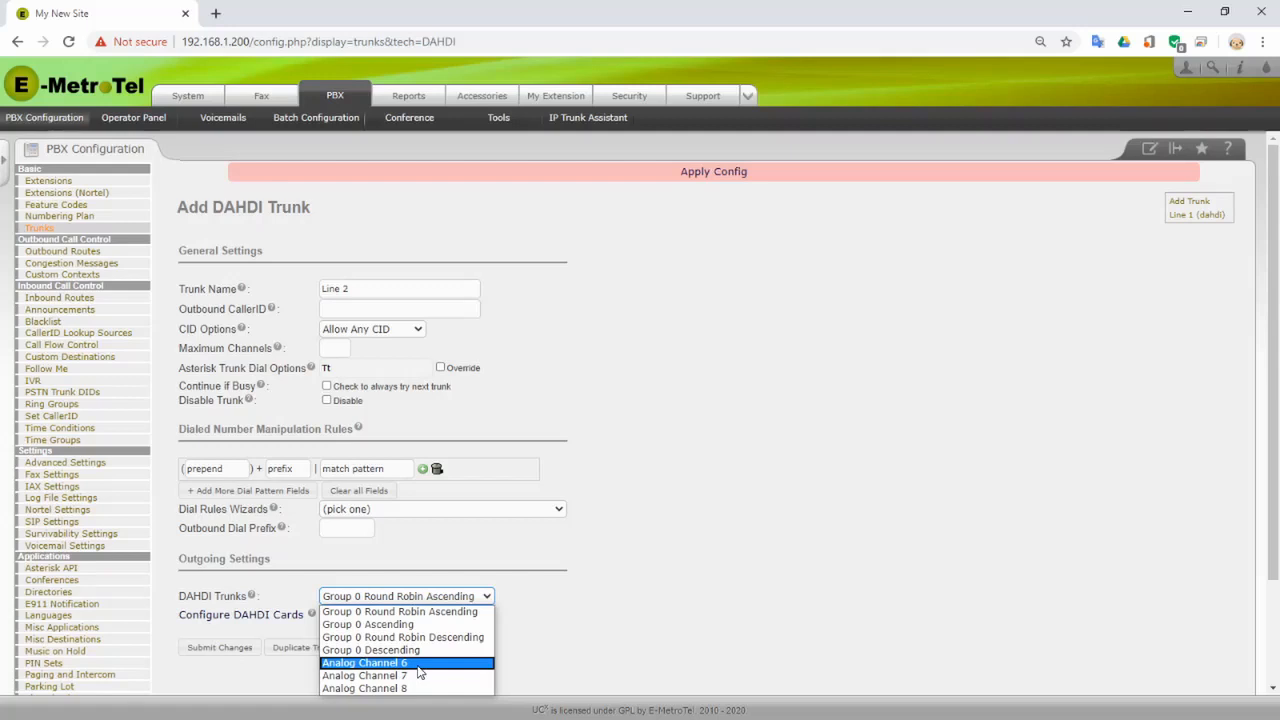
click(418, 666)
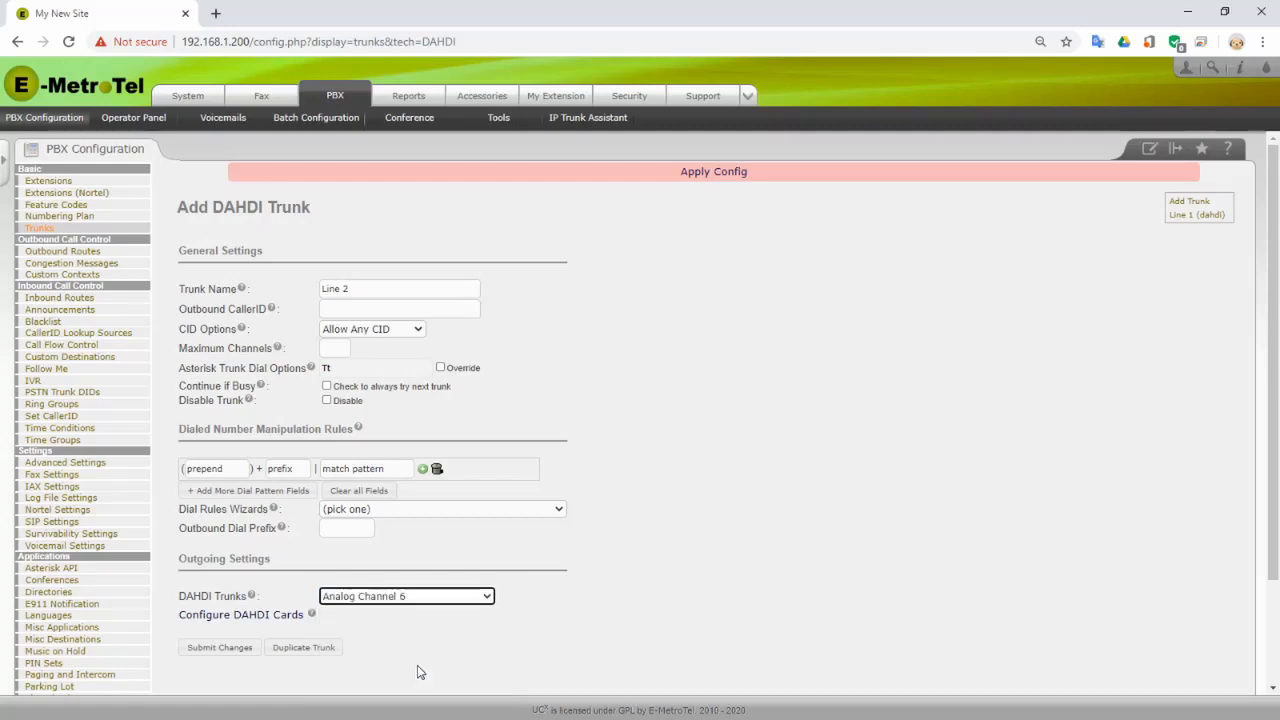
click(205, 650)
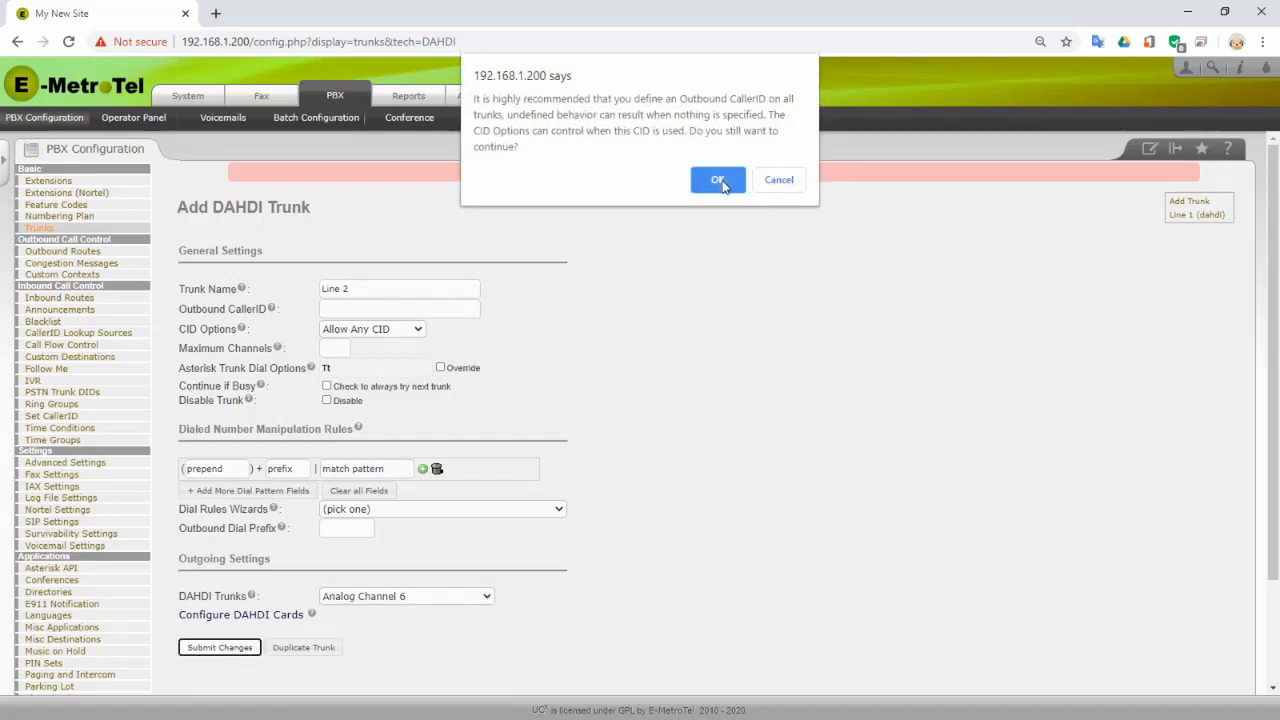
click(719, 178)
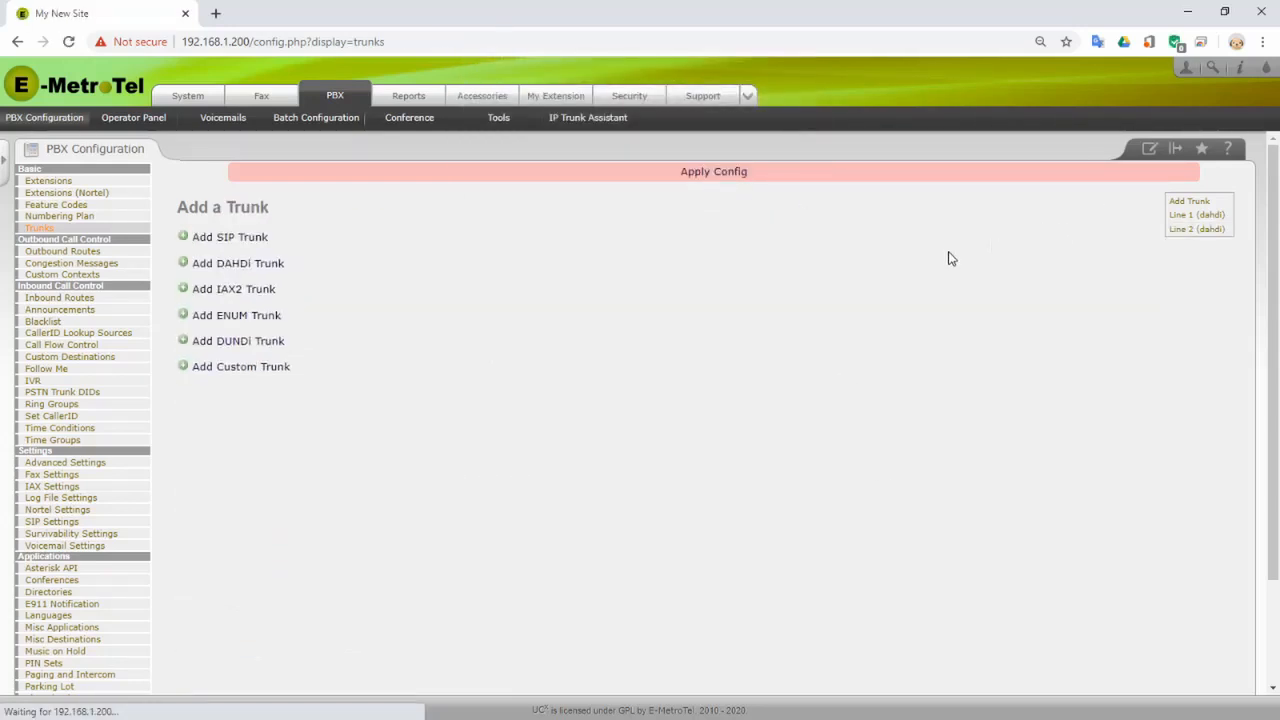
- Add DAHDI trunk 'Line 3' on Analog Channel 7, accept the caller ID warning, and apply config
click(249, 265)
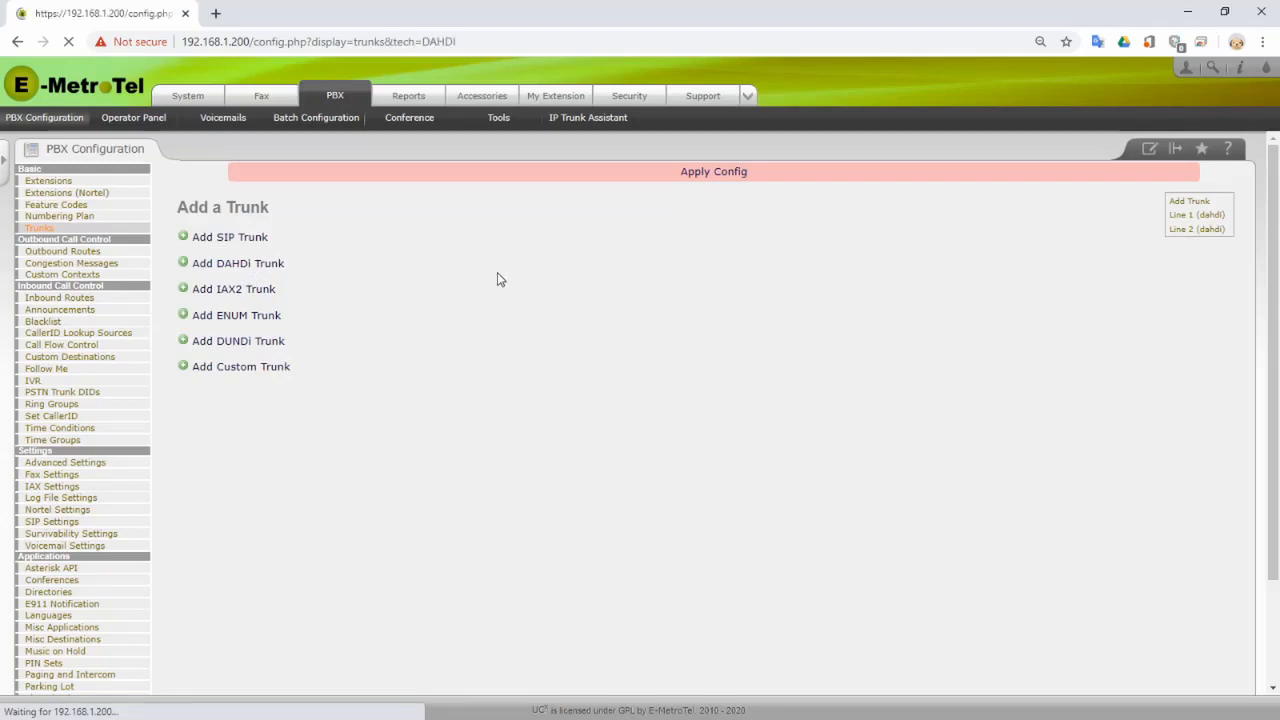
text(Lin)
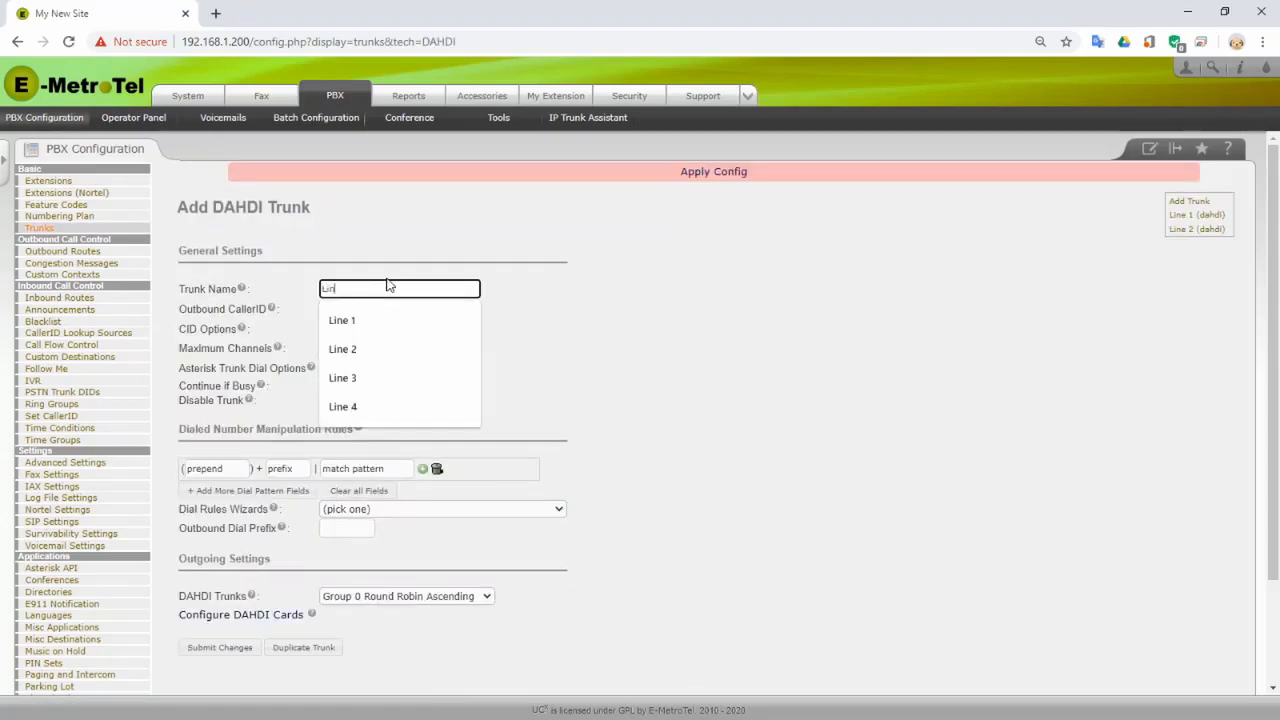
text(e 3)
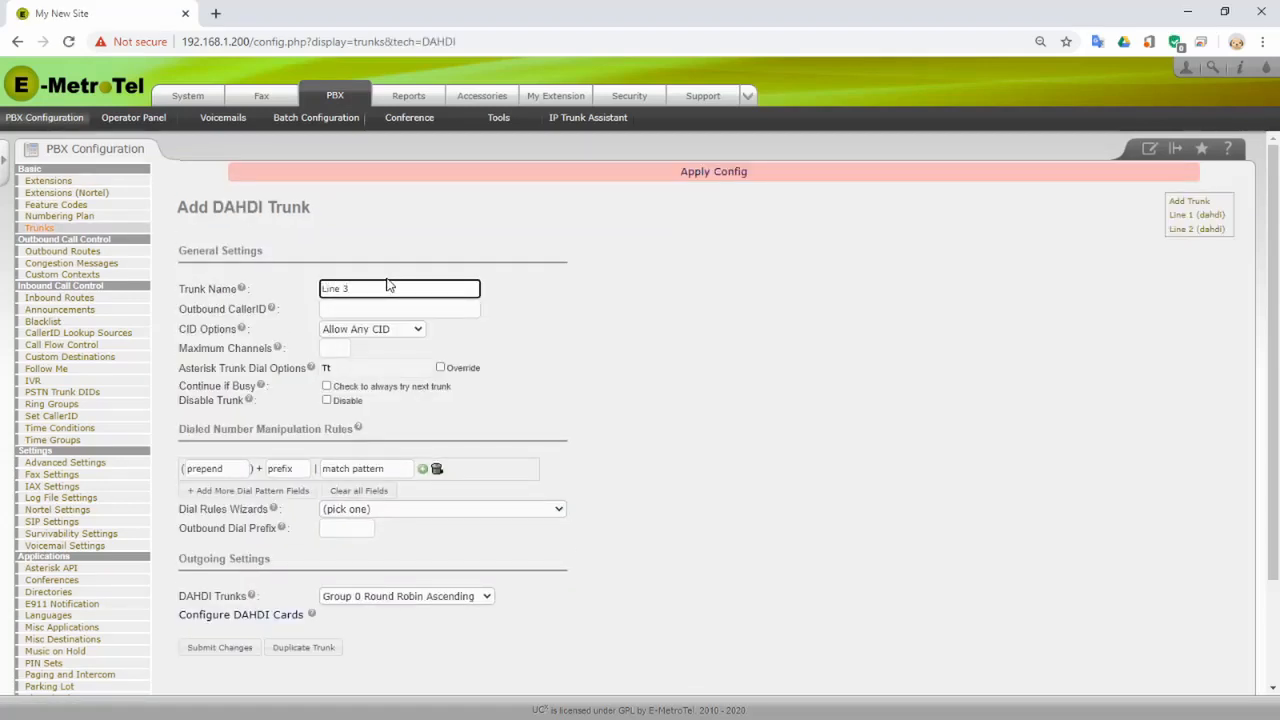
click(430, 597)
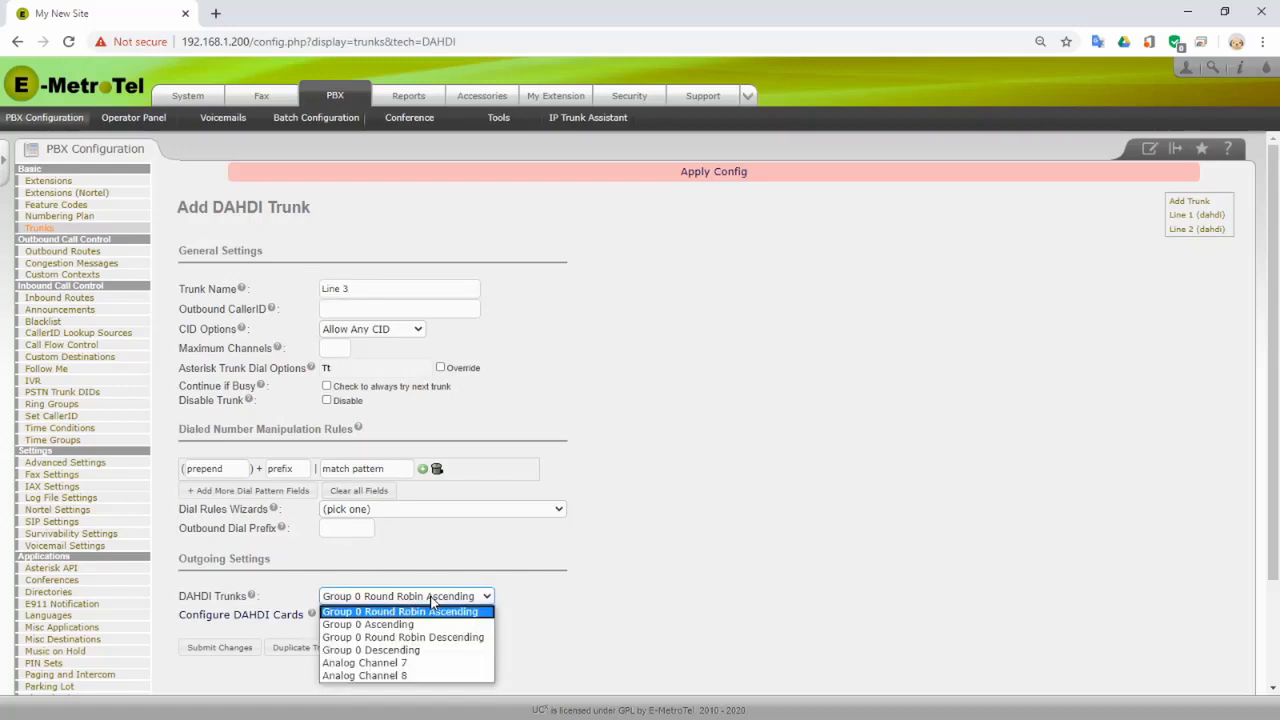
click(457, 664)
click(214, 648)
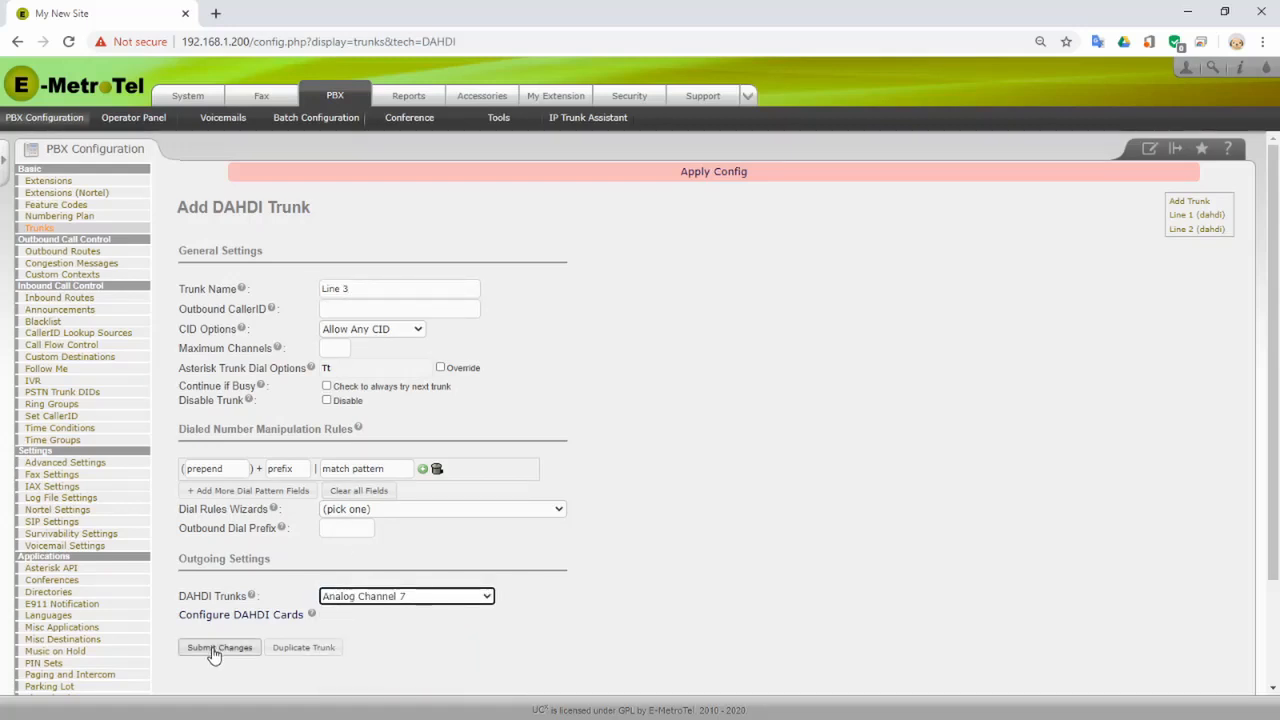
click(717, 180)
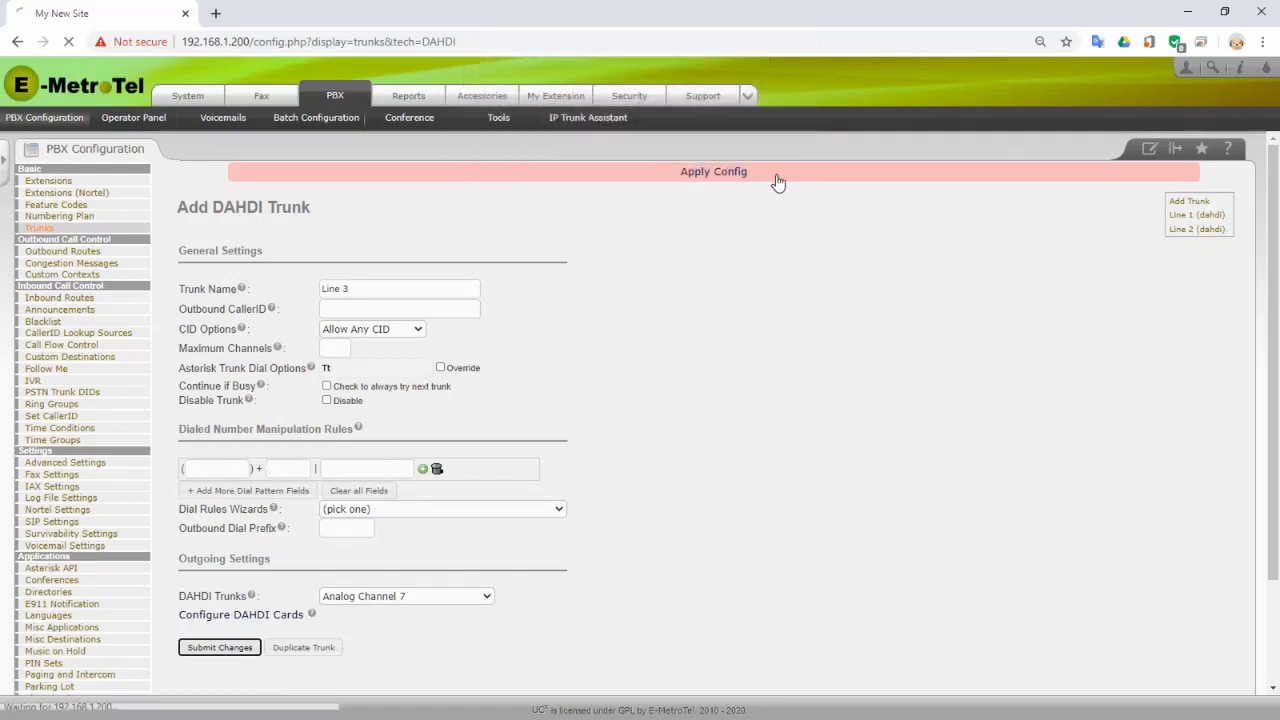
click(712, 179)
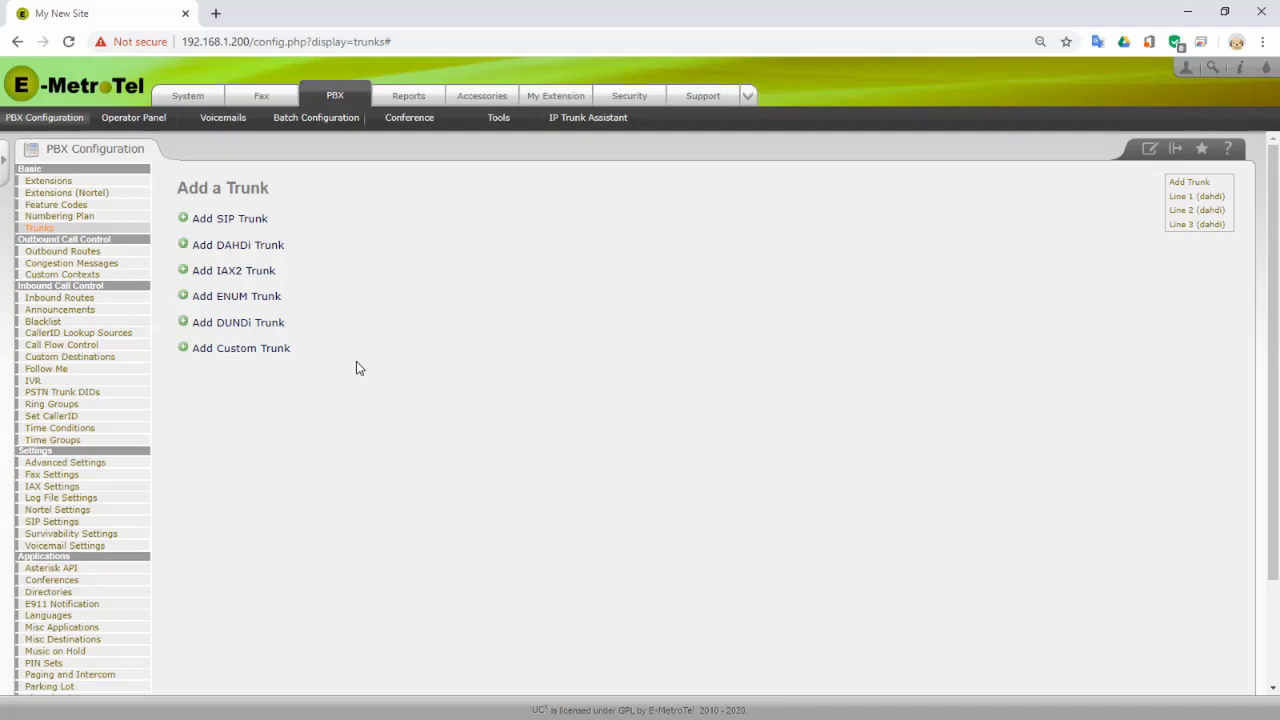
- Go to Inbound Routes and bring up the Add PSTN Trunk DID page
click(92, 297)
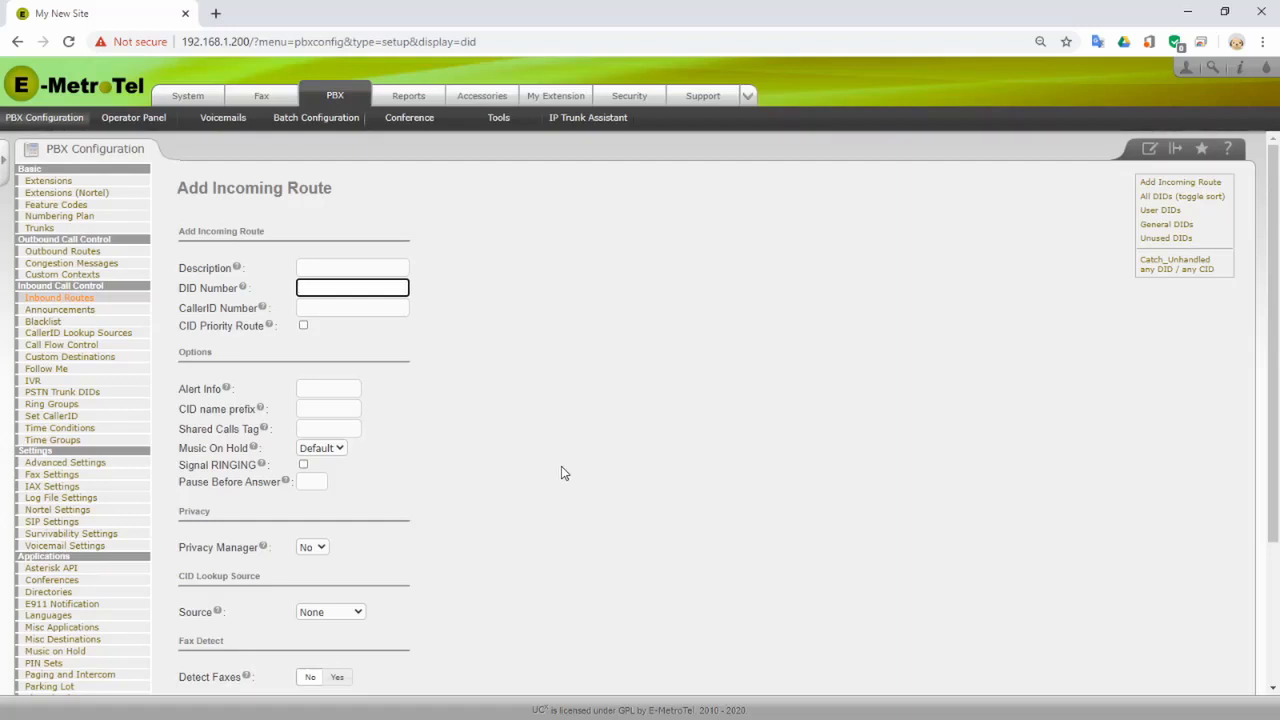
click(56, 396)
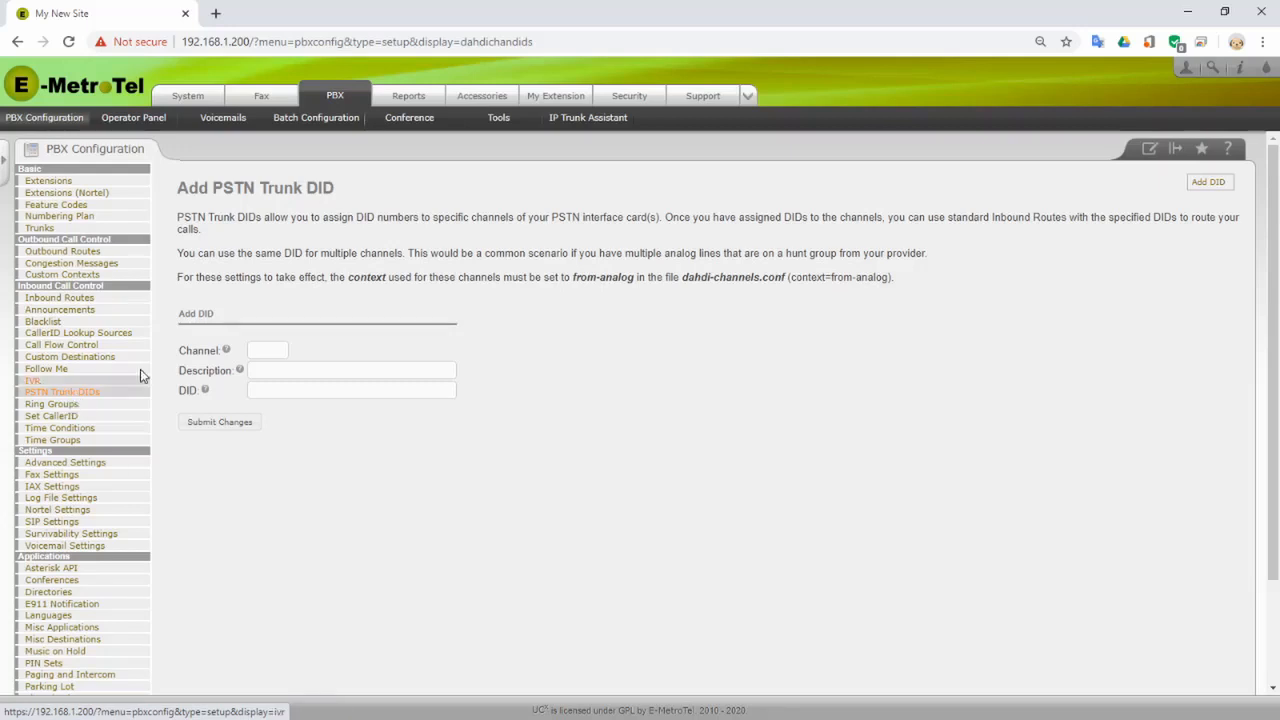
- Save PSTN trunk DID 7001 for channel 5 with description 'Line 1'
click(262, 349)
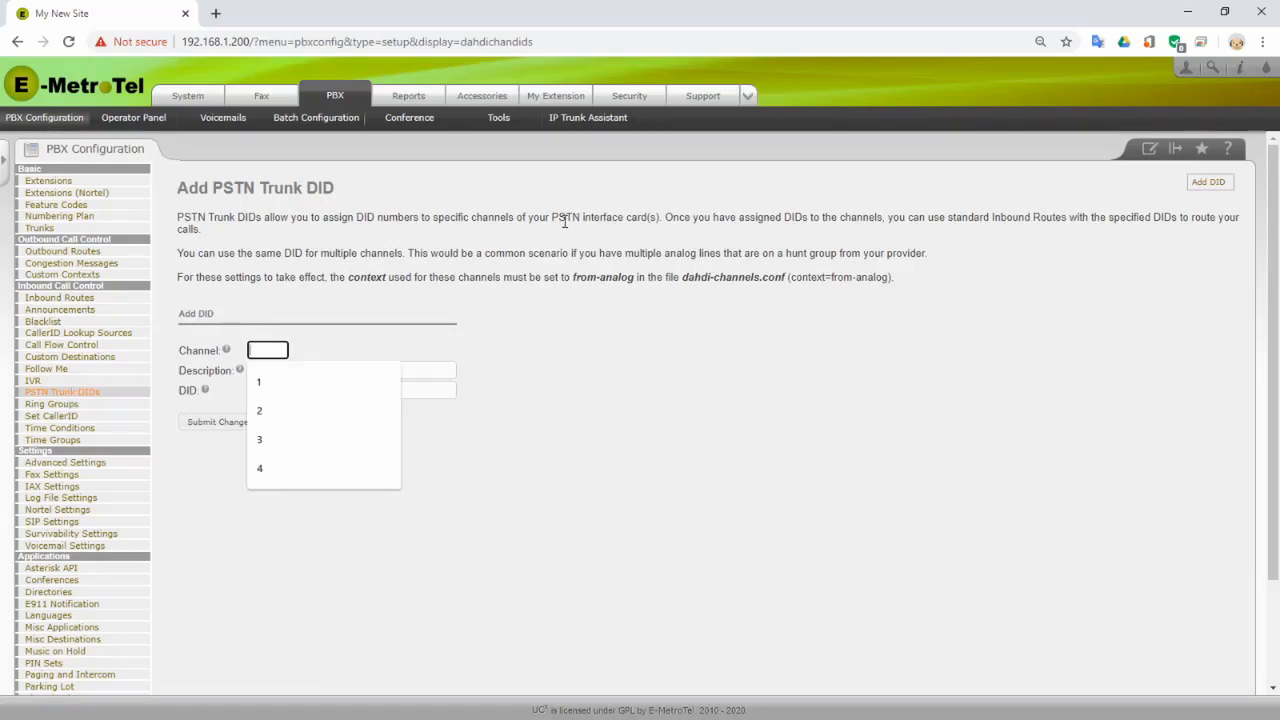
text(5)
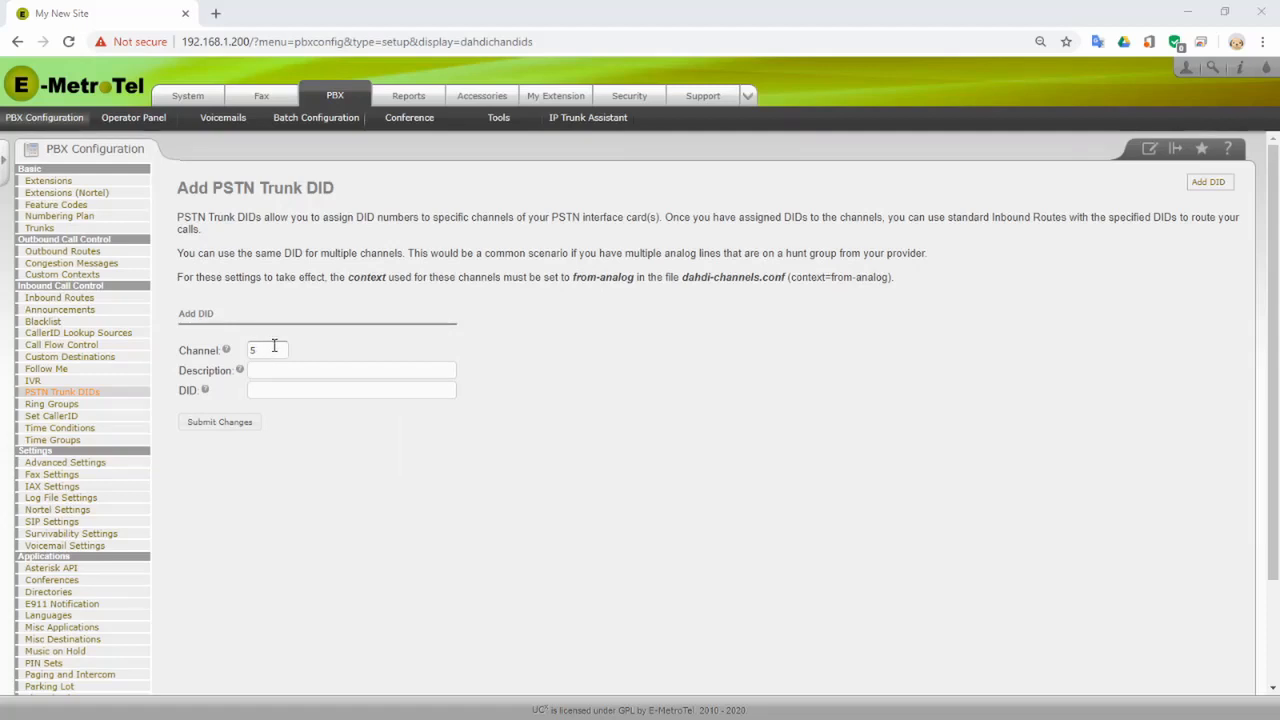
click(292, 368)
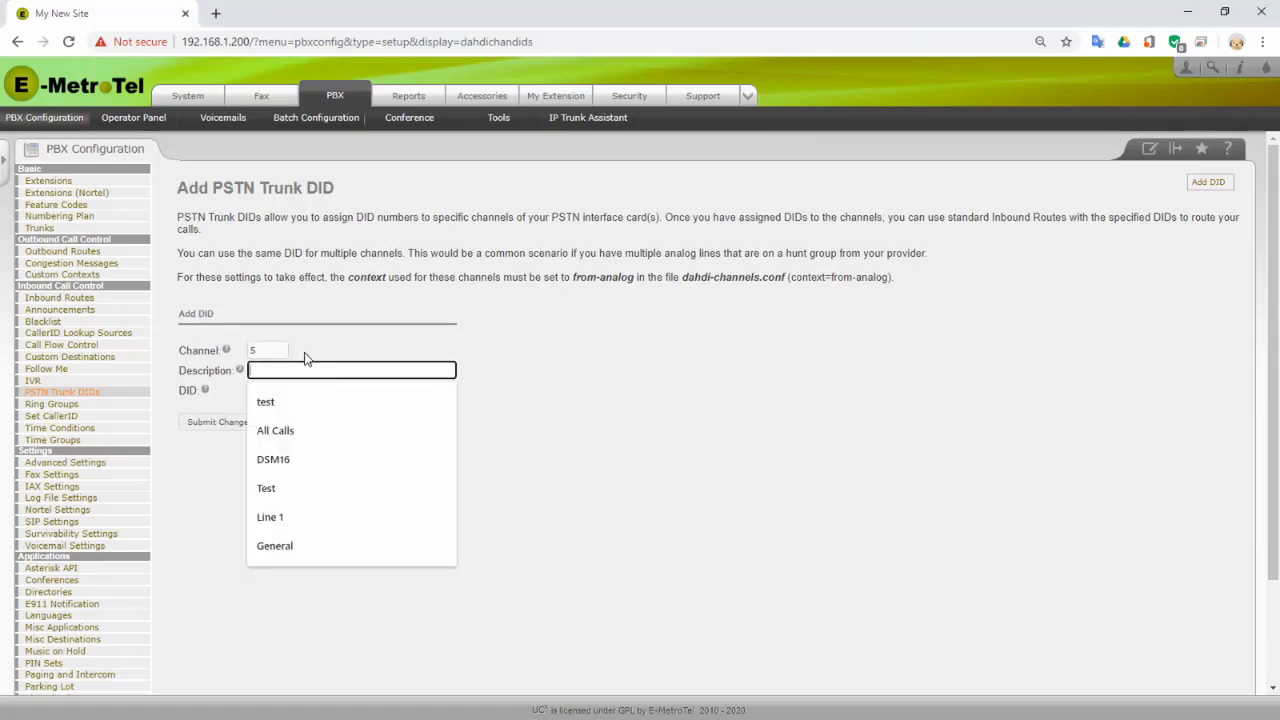
text(Line 1)
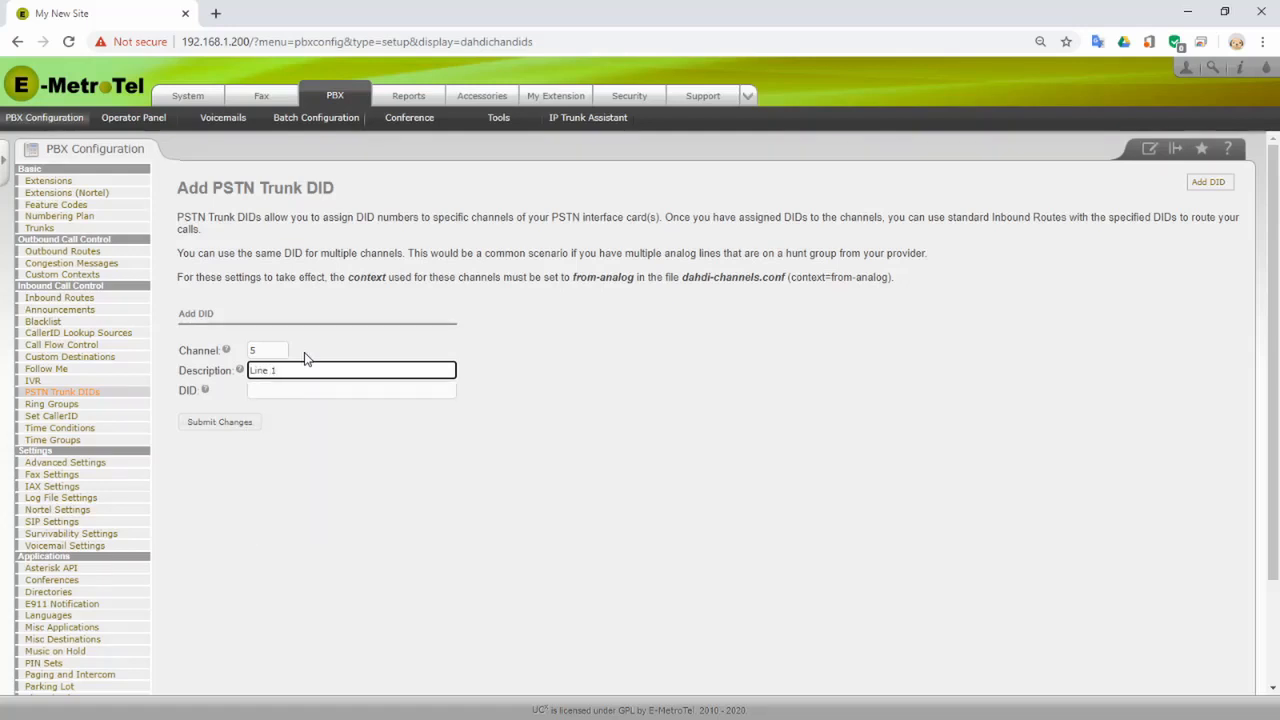
key(Tab)
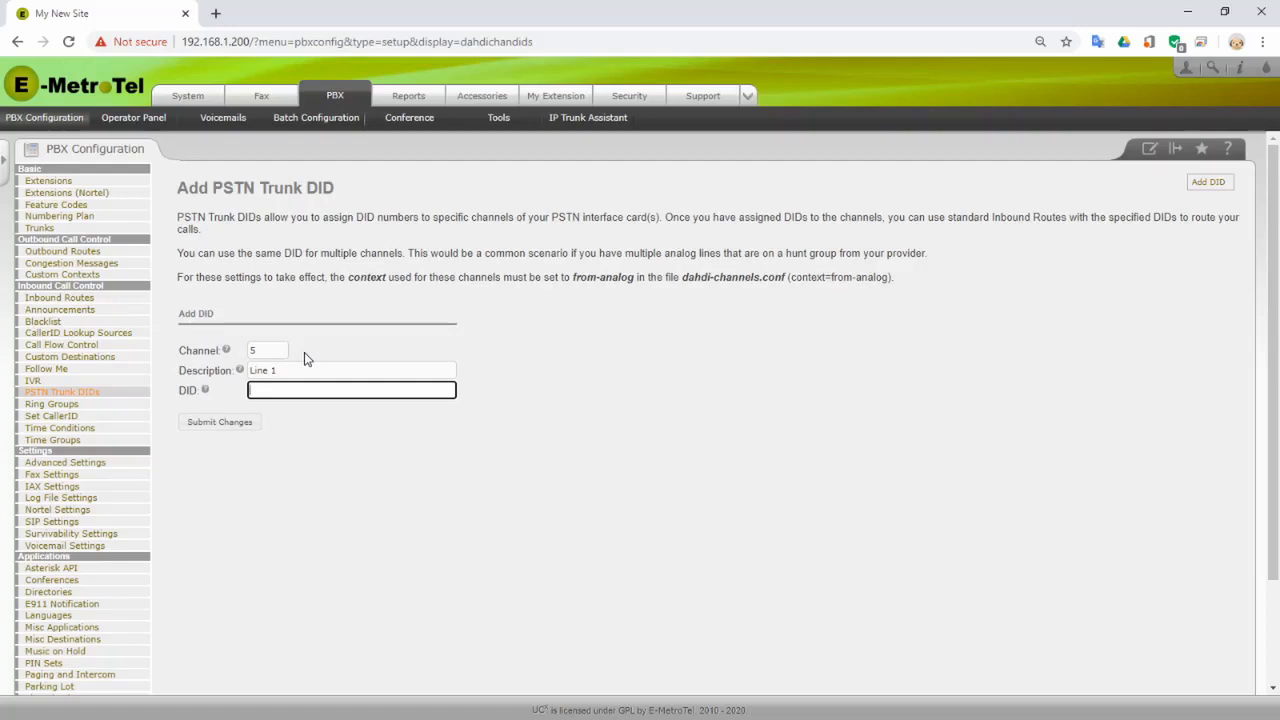
text(7001)
key(Tab)
key(Return)
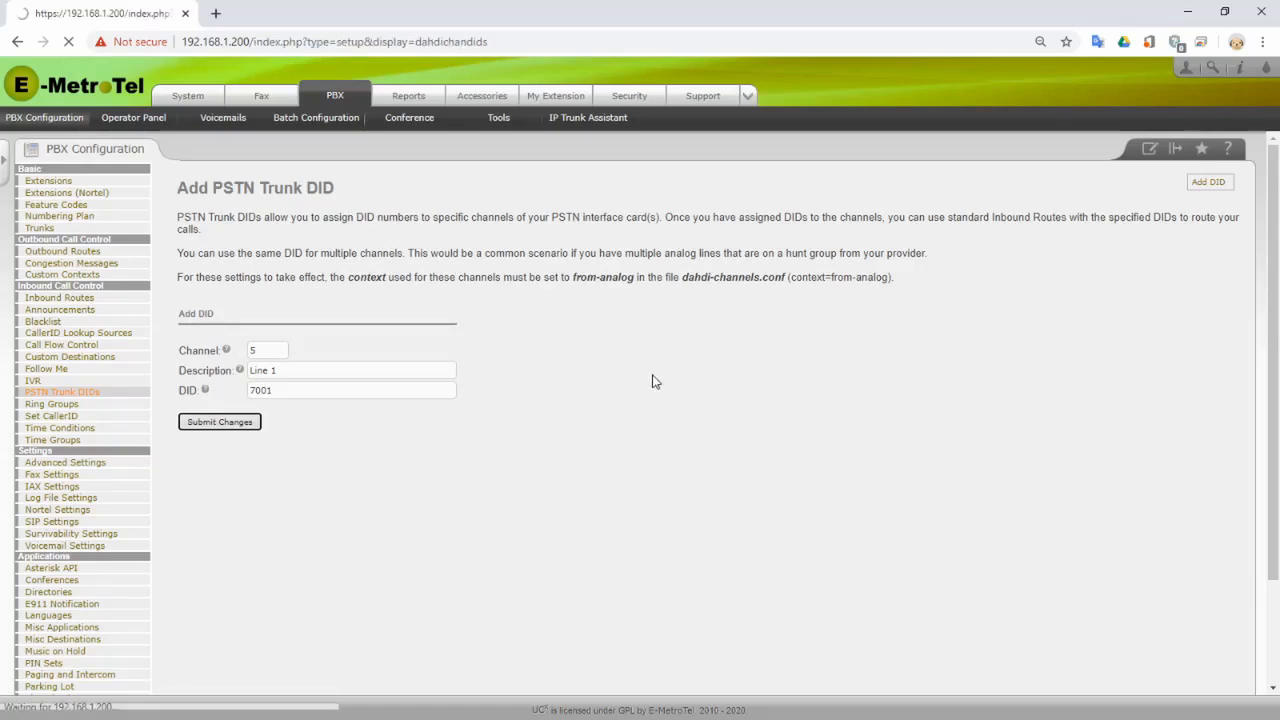
- Save PSTN trunk DID 7002 for channel 6 with description 'Line 2'
click(273, 368)
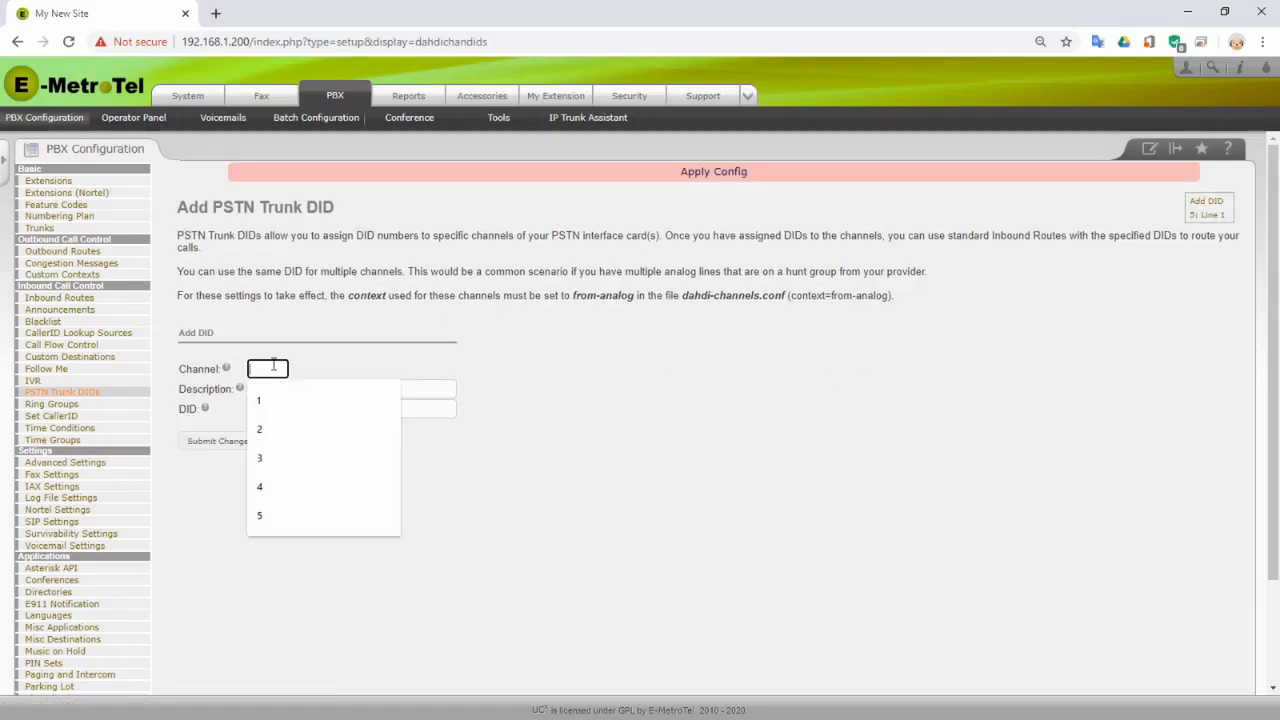
text(6)
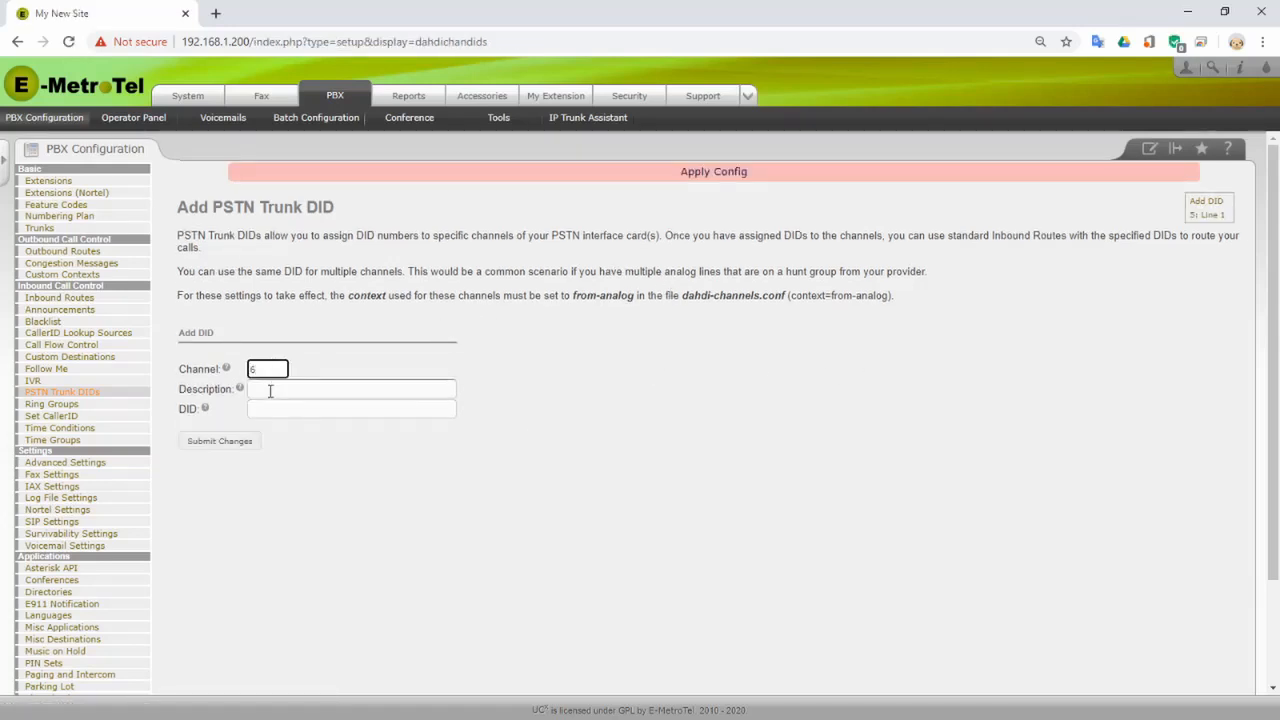
click(270, 388)
text(Line 2)
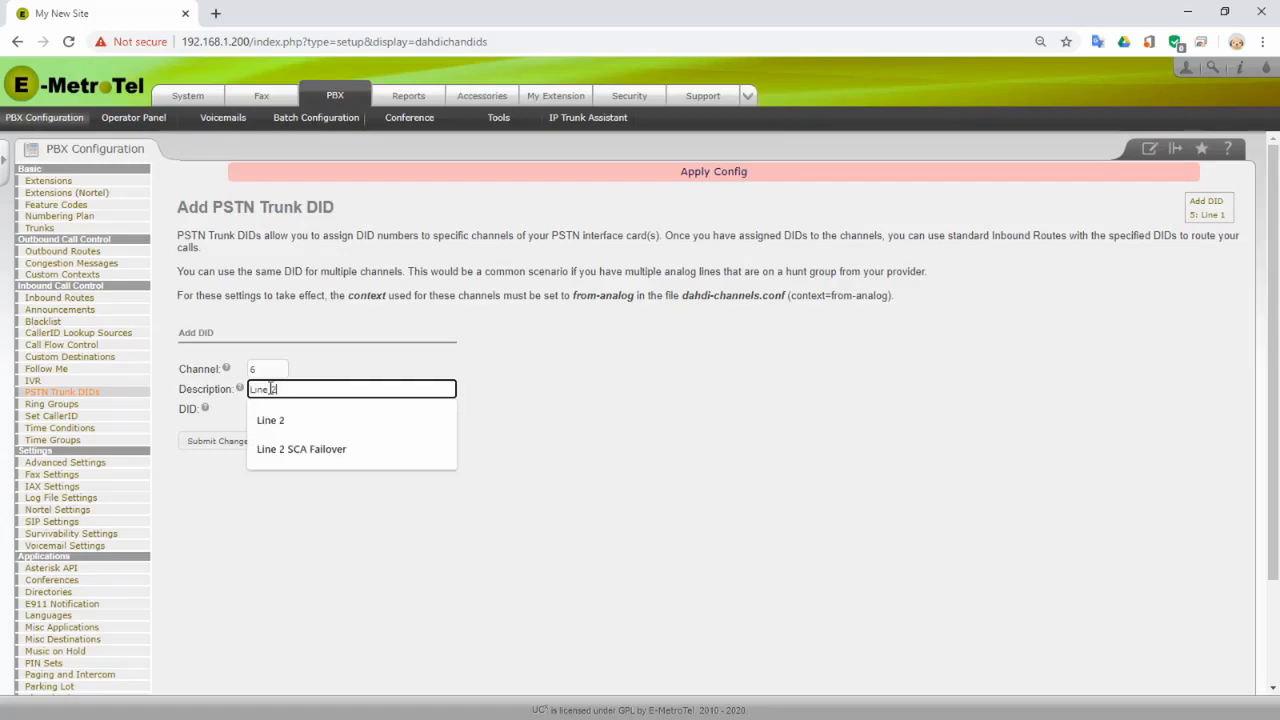
key(Tab)
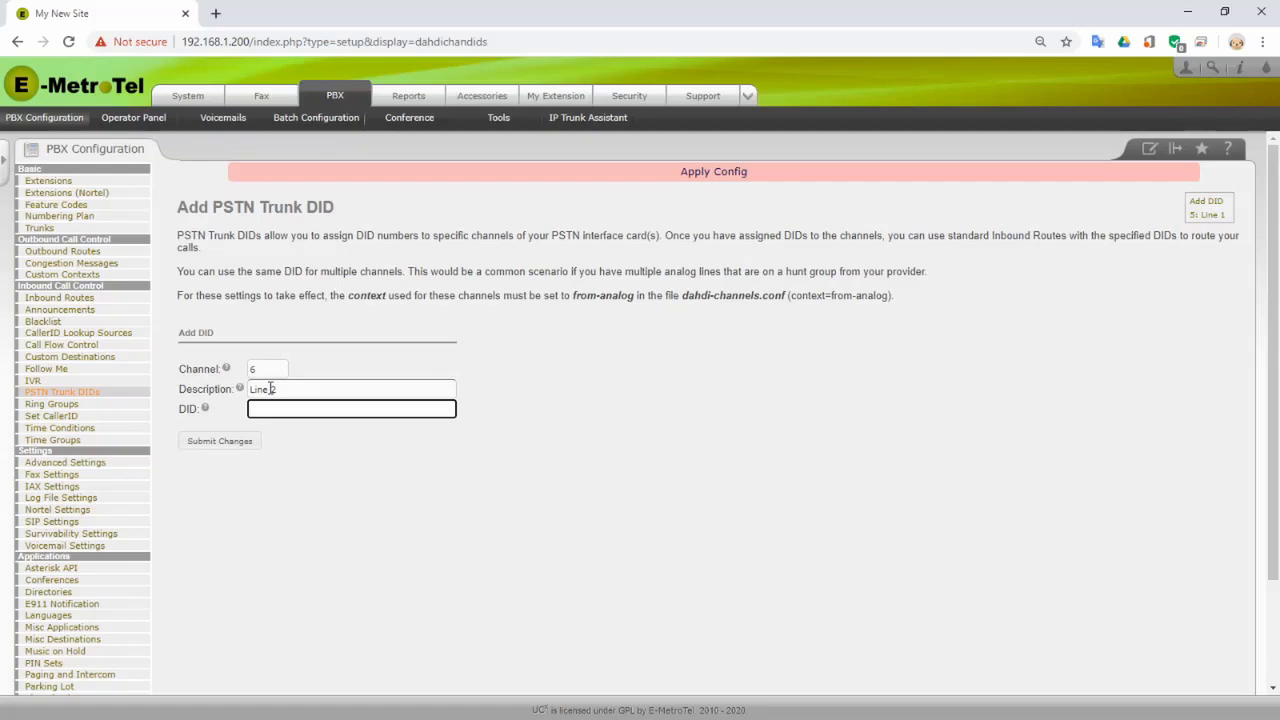
text(7002)
click(234, 442)
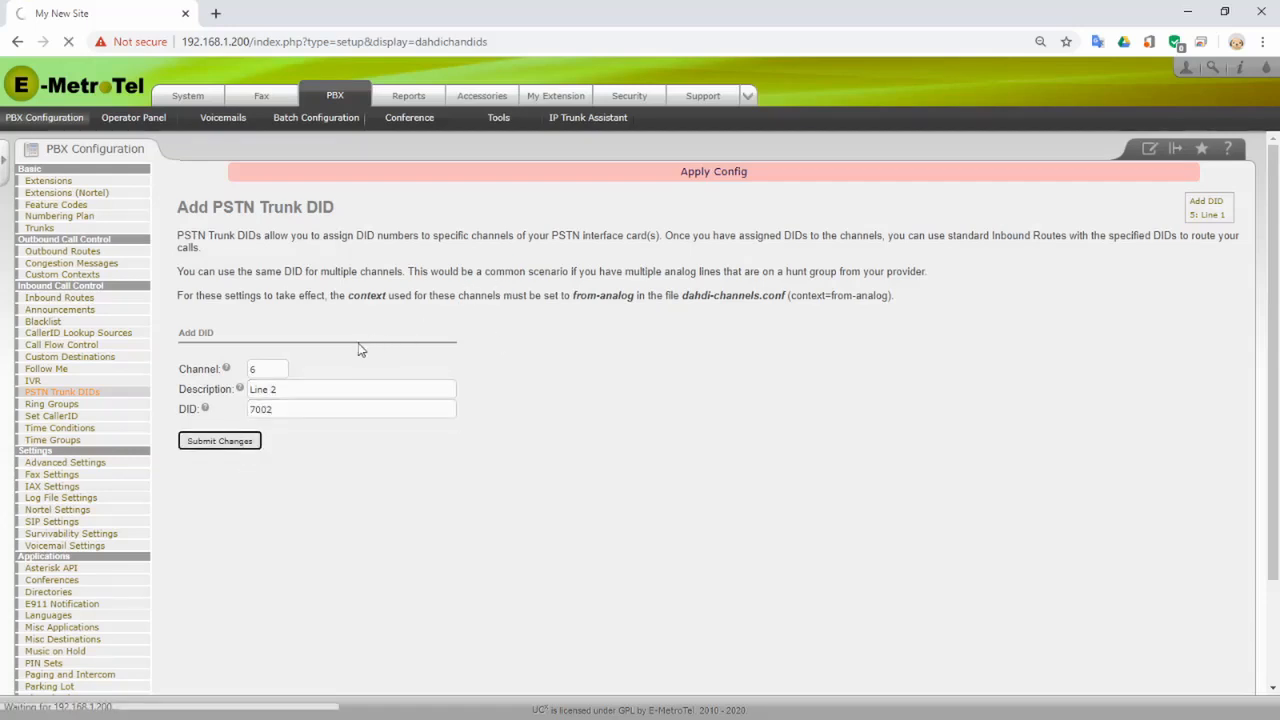
- Save PSTN trunk DID 7003 for channel 7 with description 'Line 3'
click(265, 366)
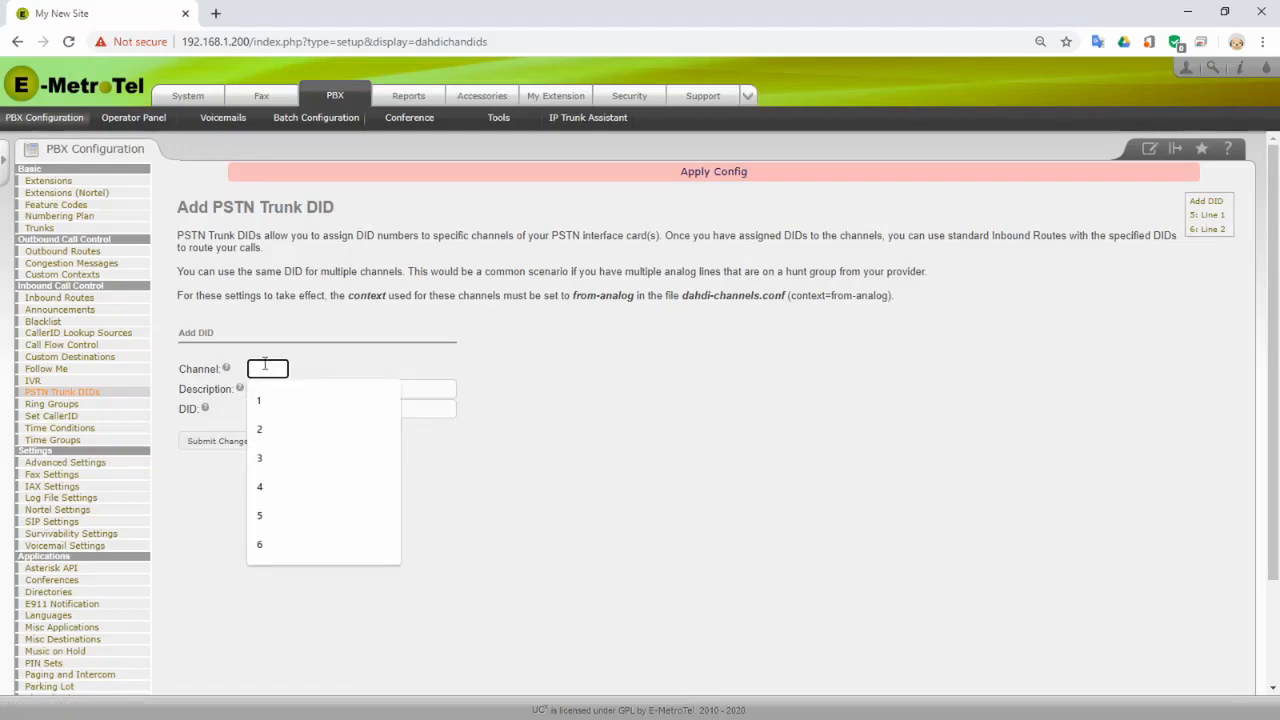
text(7)
key(Tab)
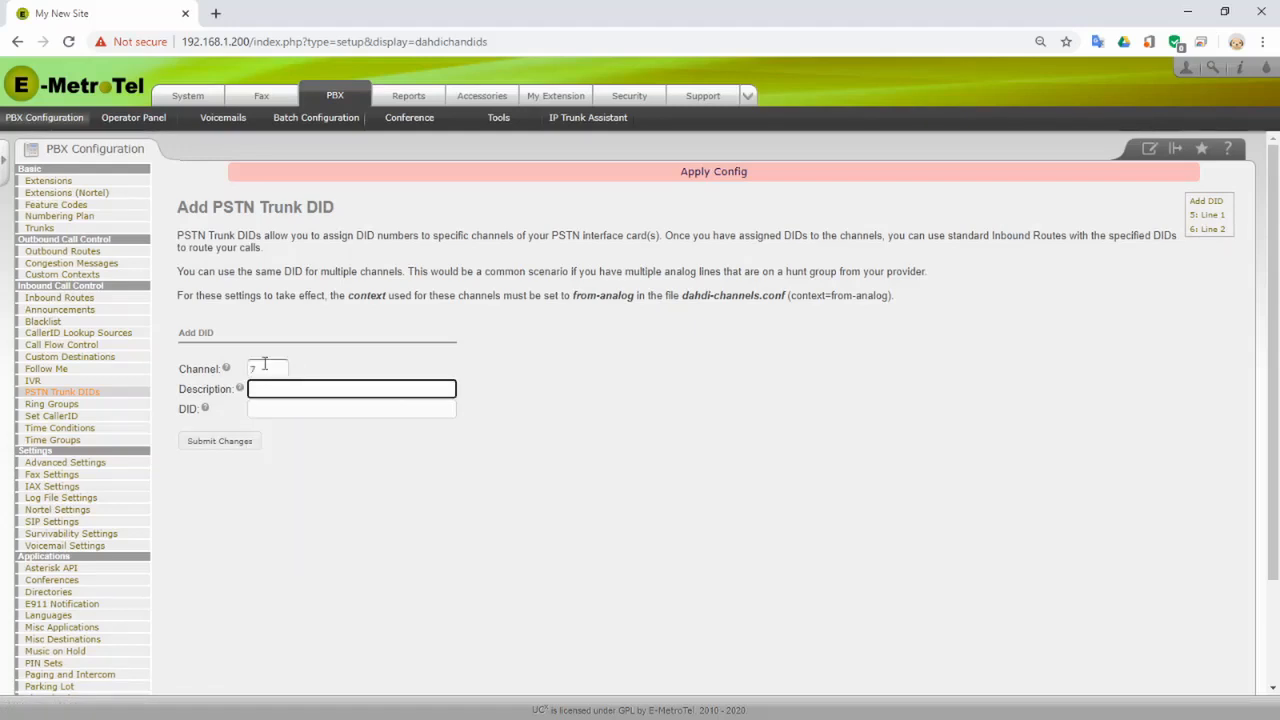
text(Line 3)
key(Tab)
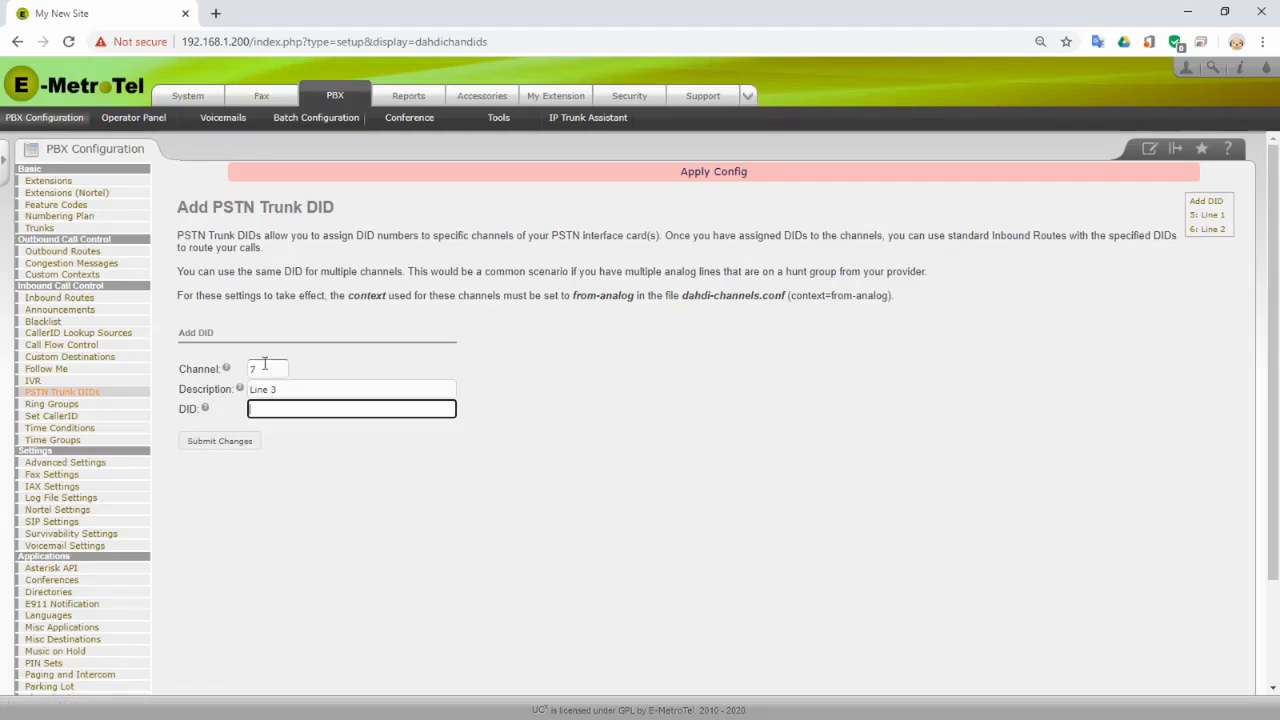
text(700)
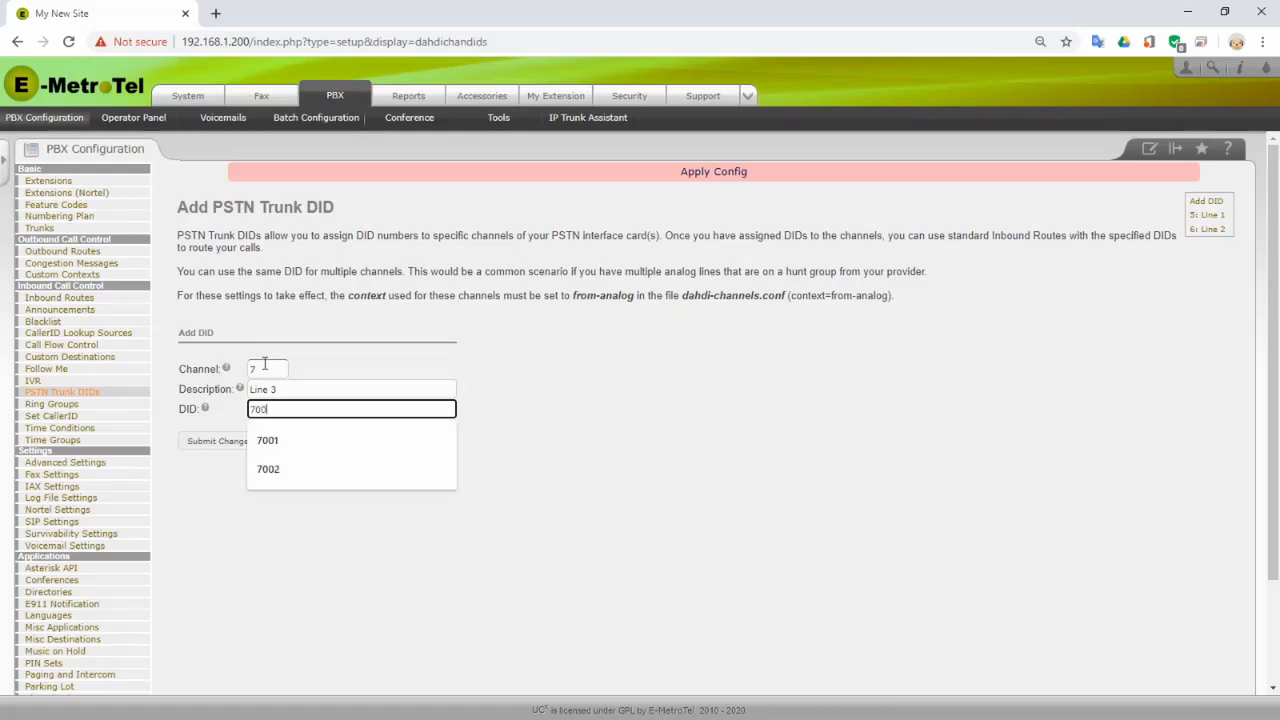
text(3)
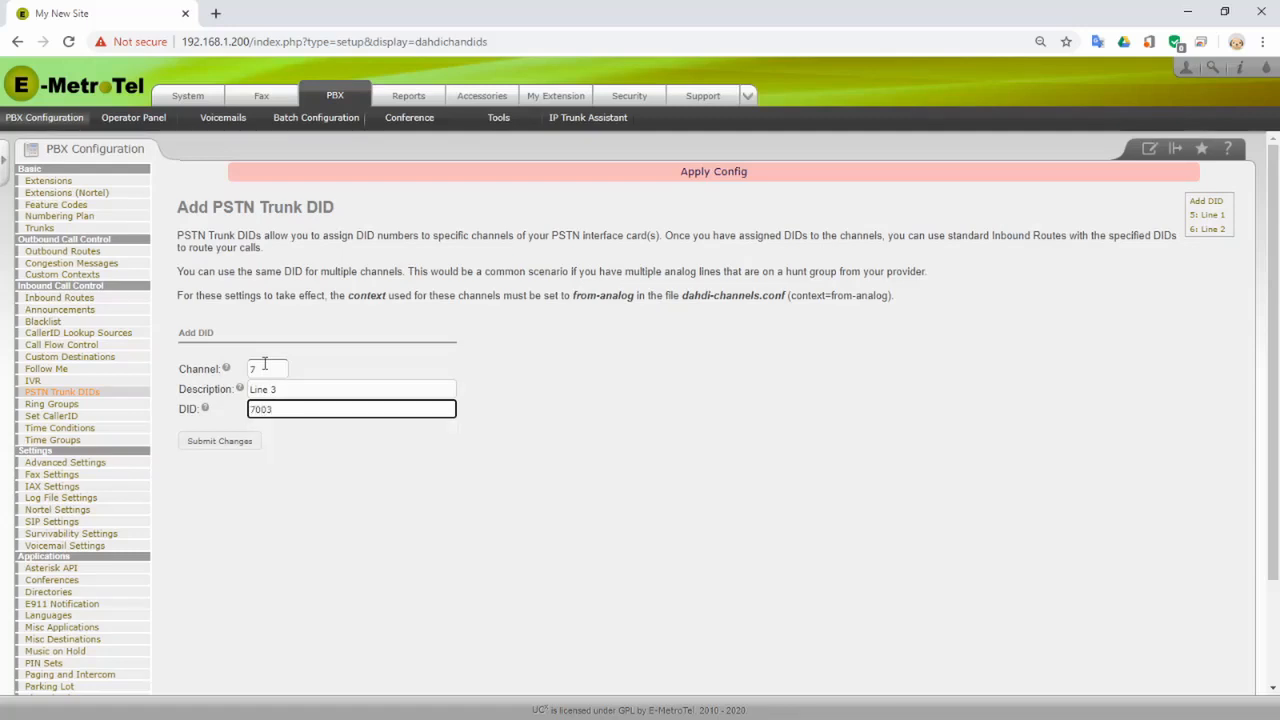
click(221, 443)
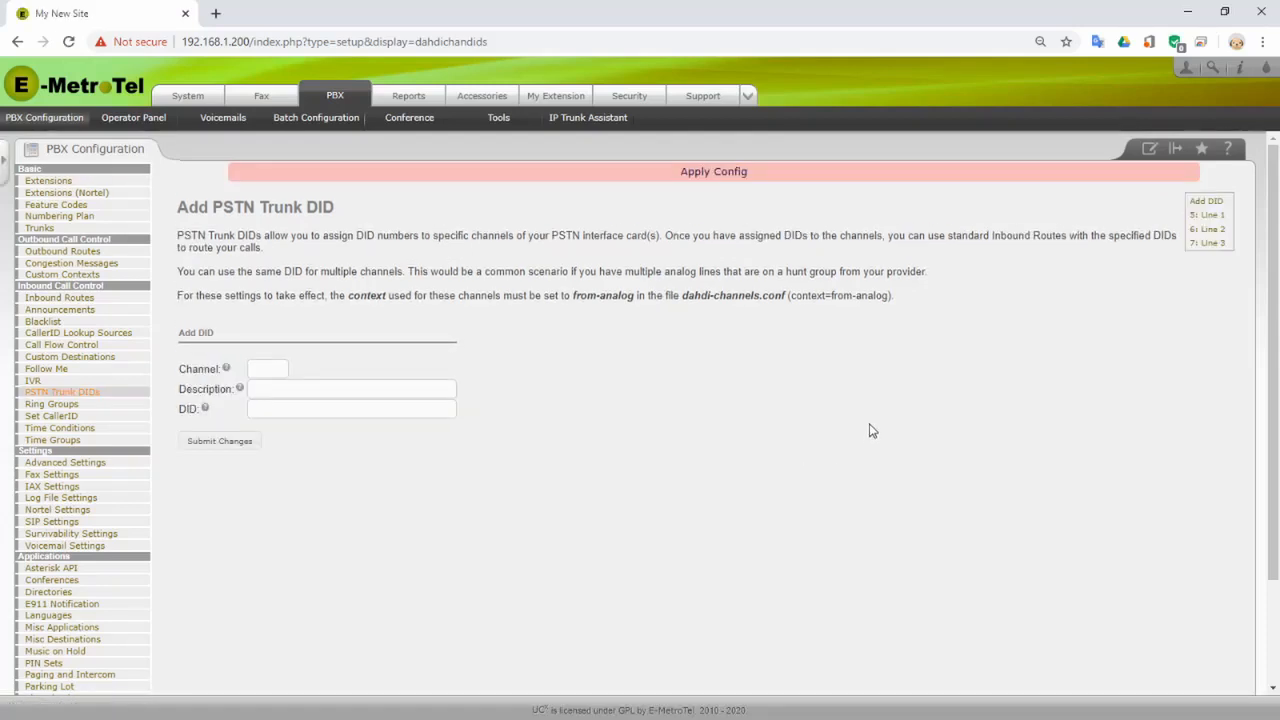
- Review the saved DIDs for channels 5, 6 and 7, then apply the configuration
click(1209, 215)
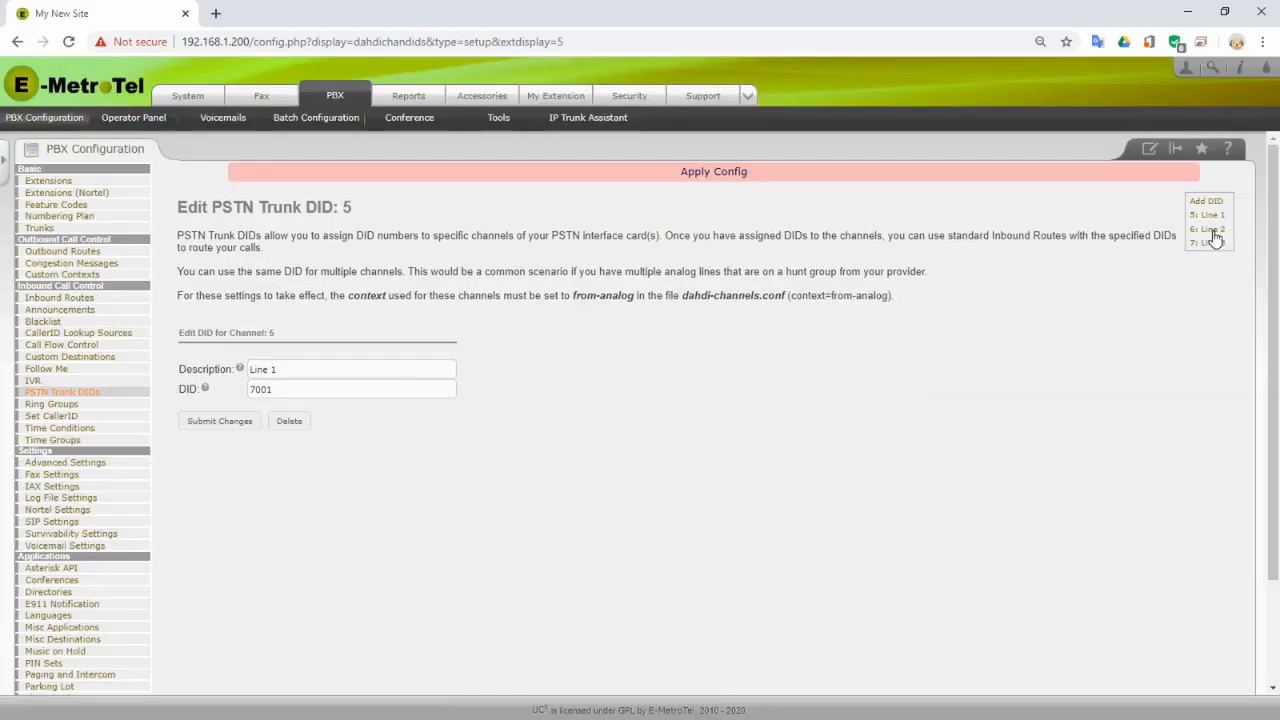
click(1211, 231)
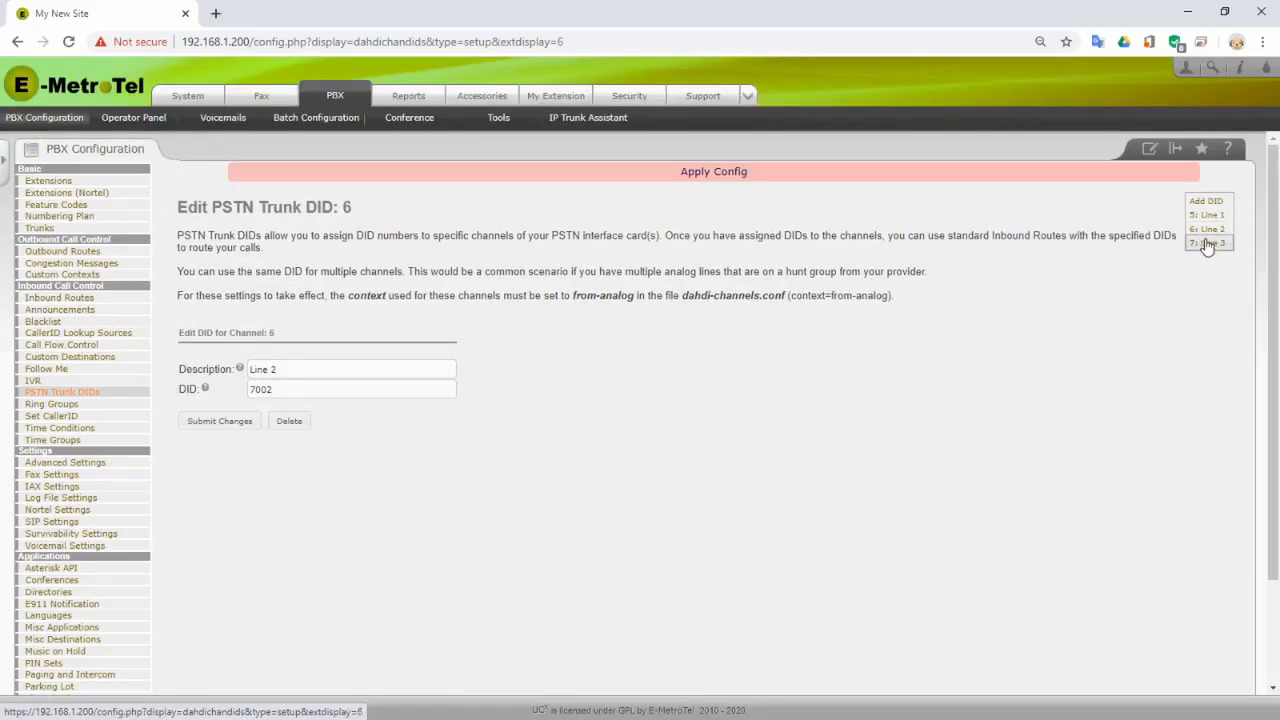
click(1207, 244)
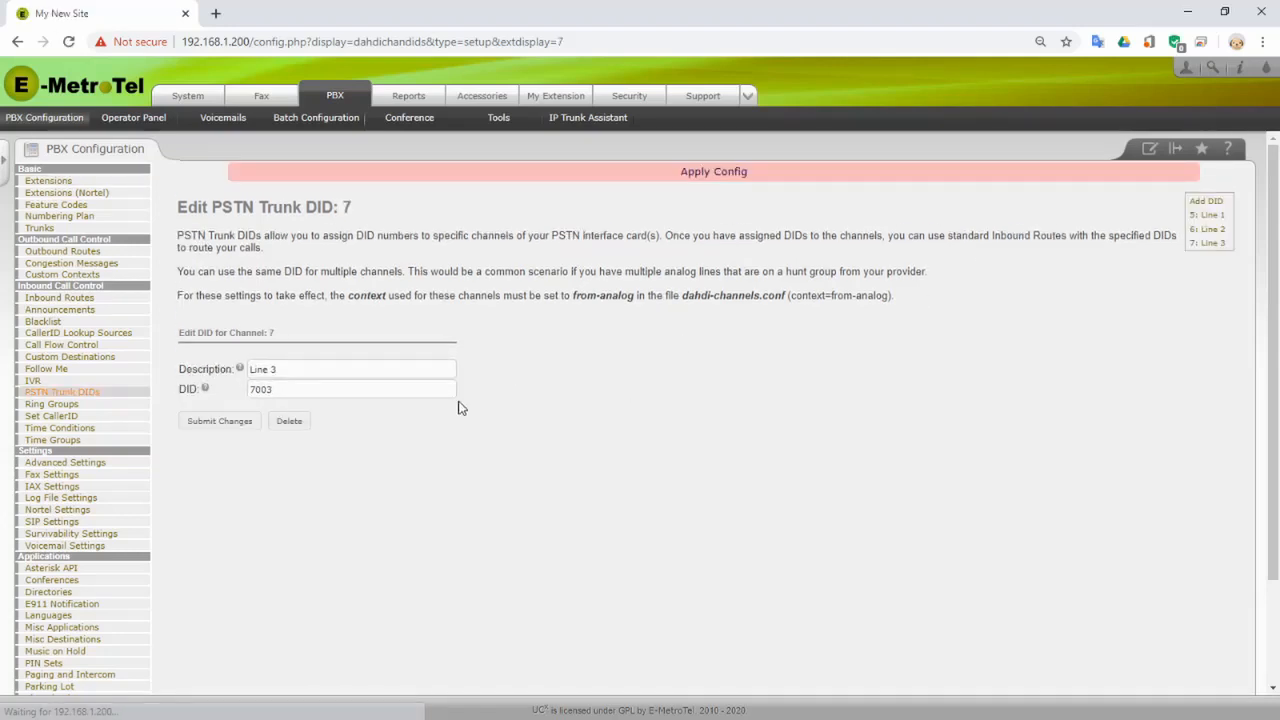
click(708, 179)
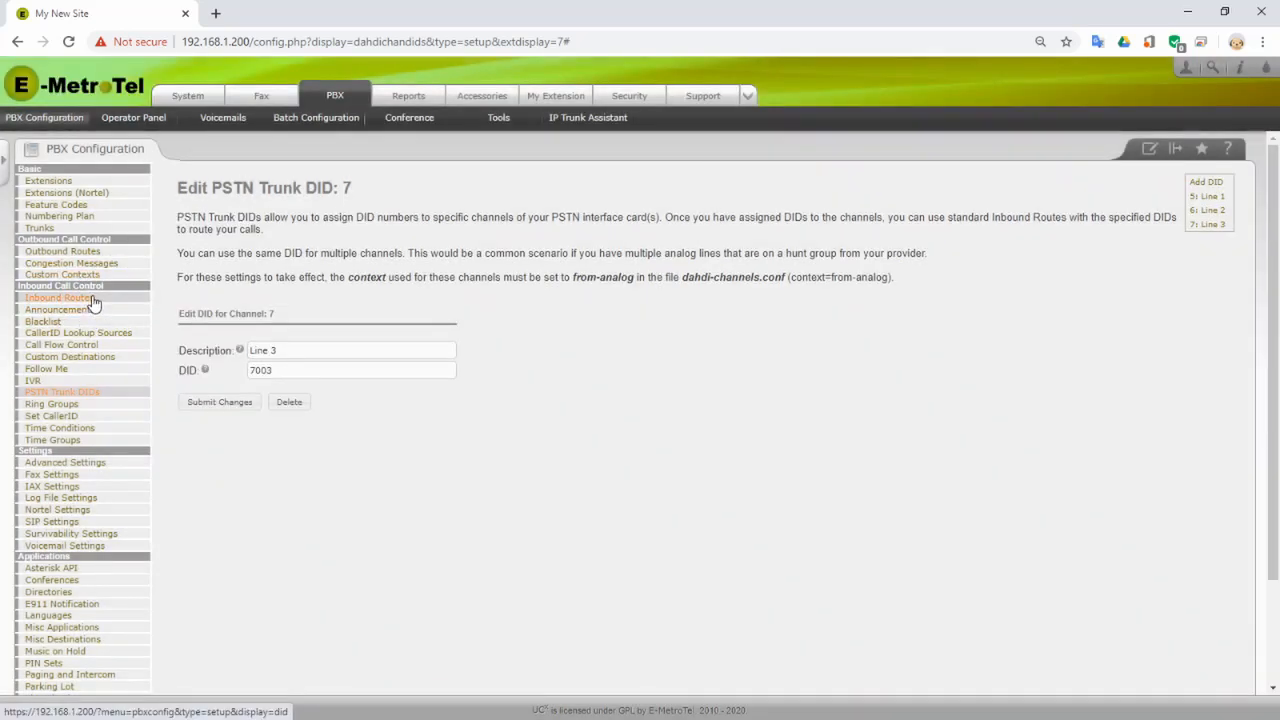
- Browse the Inbound Routes destination choices without selecting one, then bring up the Add Ring Group form
click(91, 299)
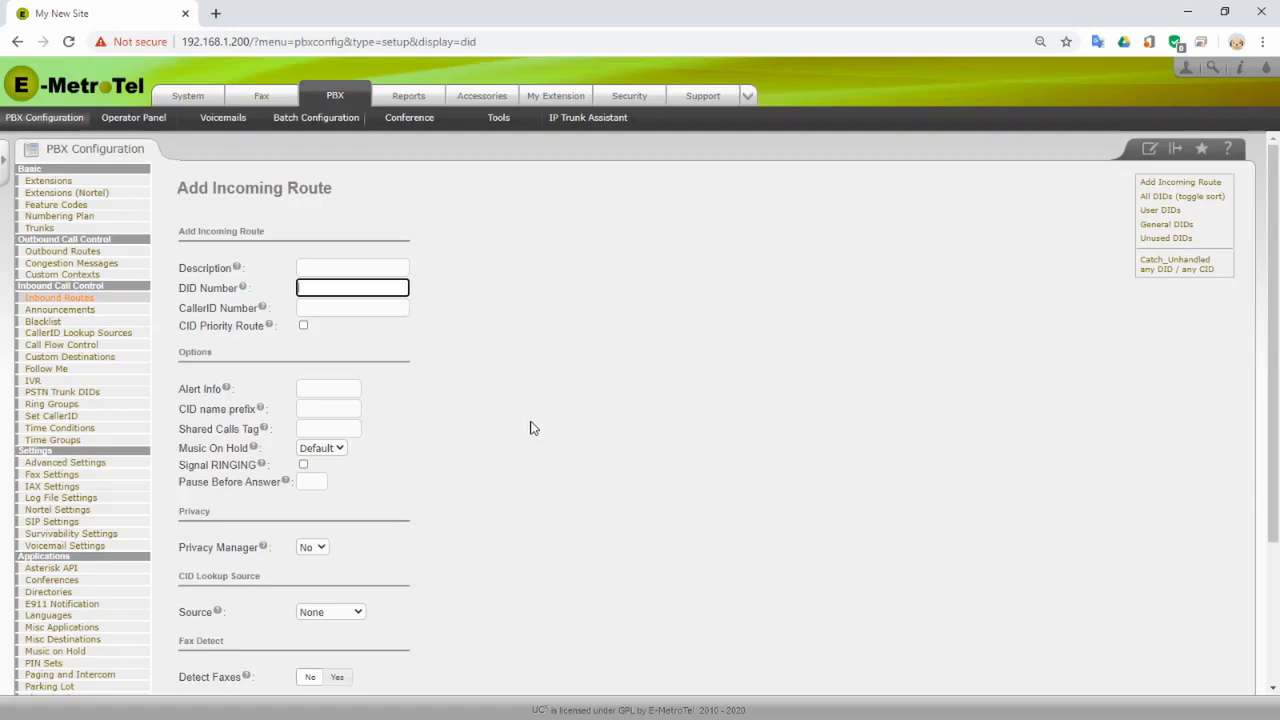
scroll(534, 423, down, 1)
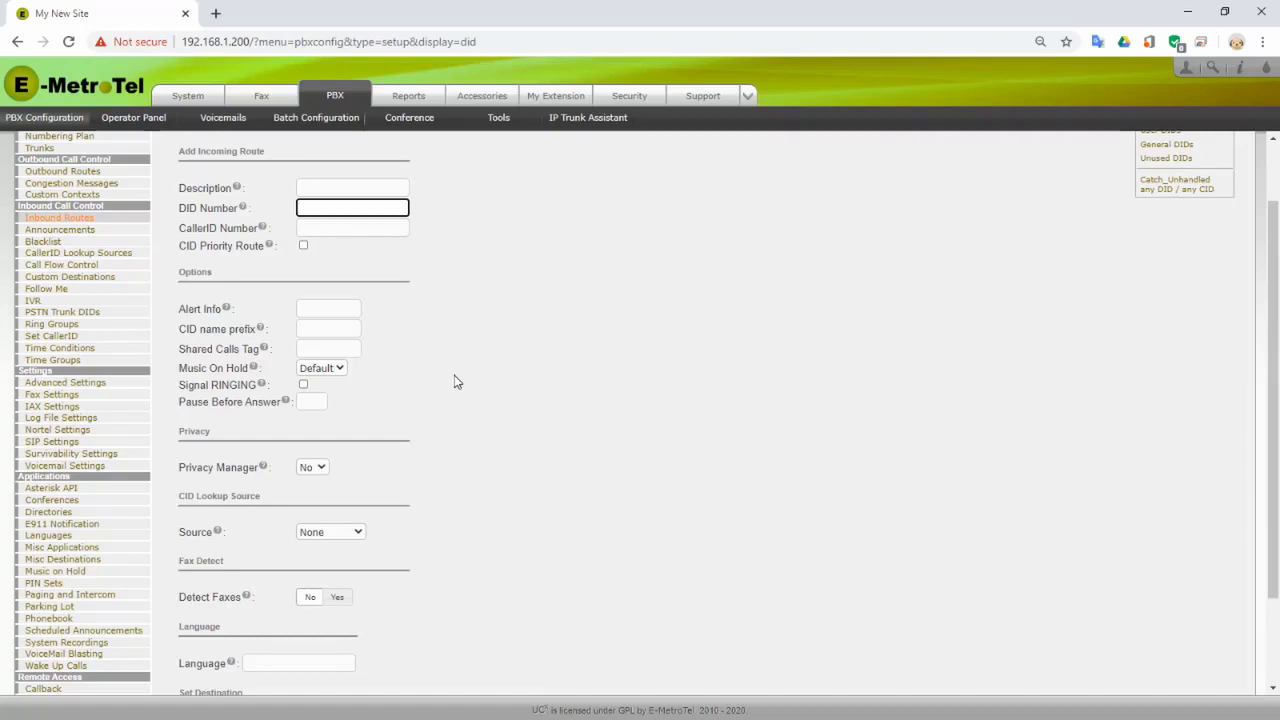
scroll(491, 446, down, 3)
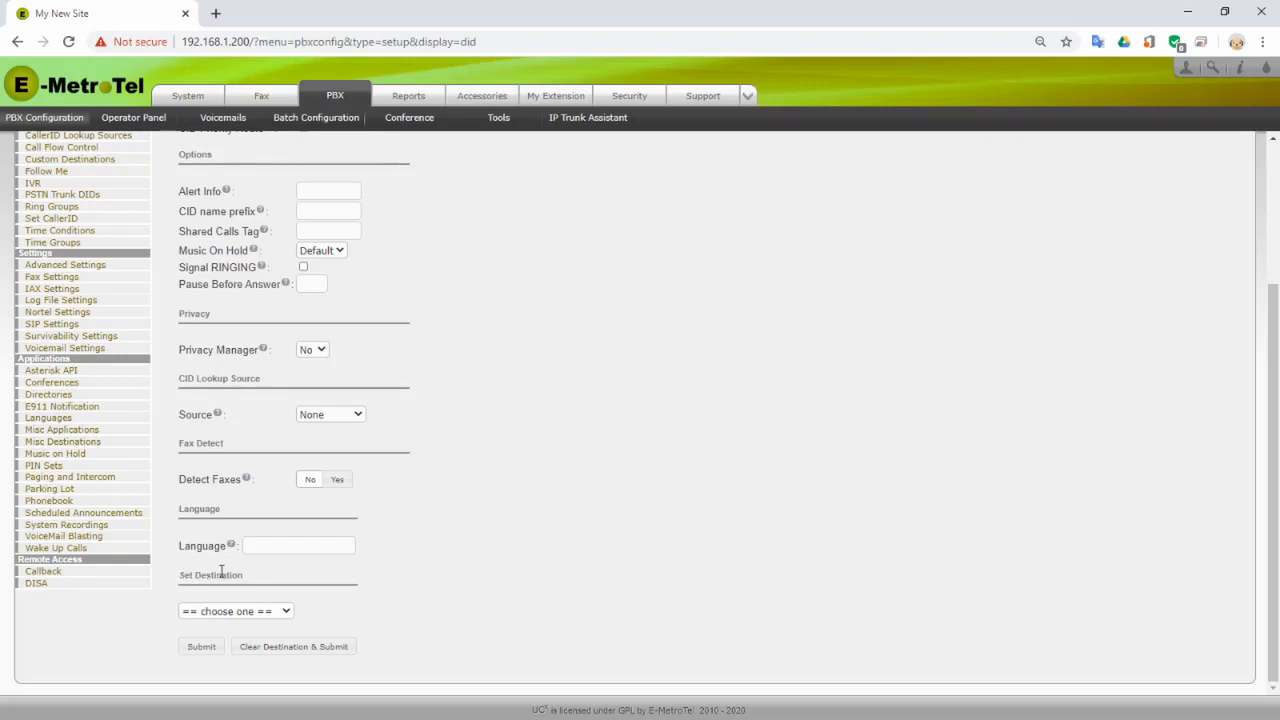
click(286, 612)
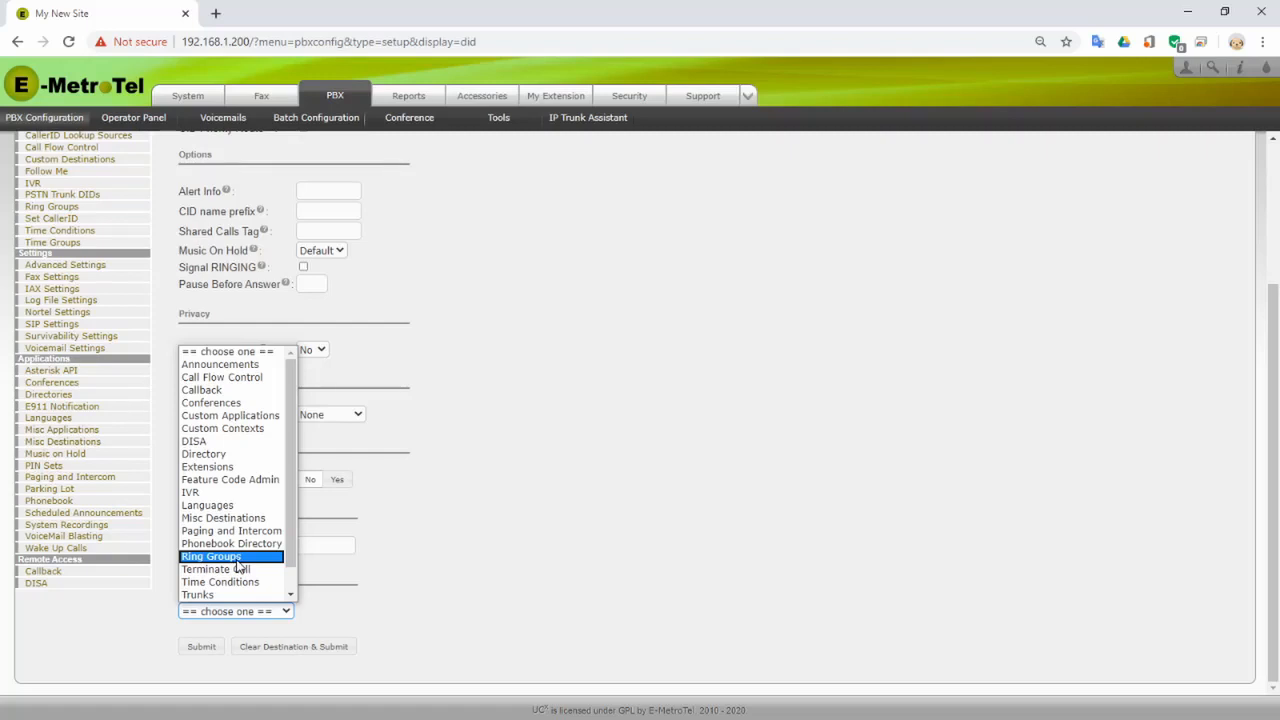
click(449, 340)
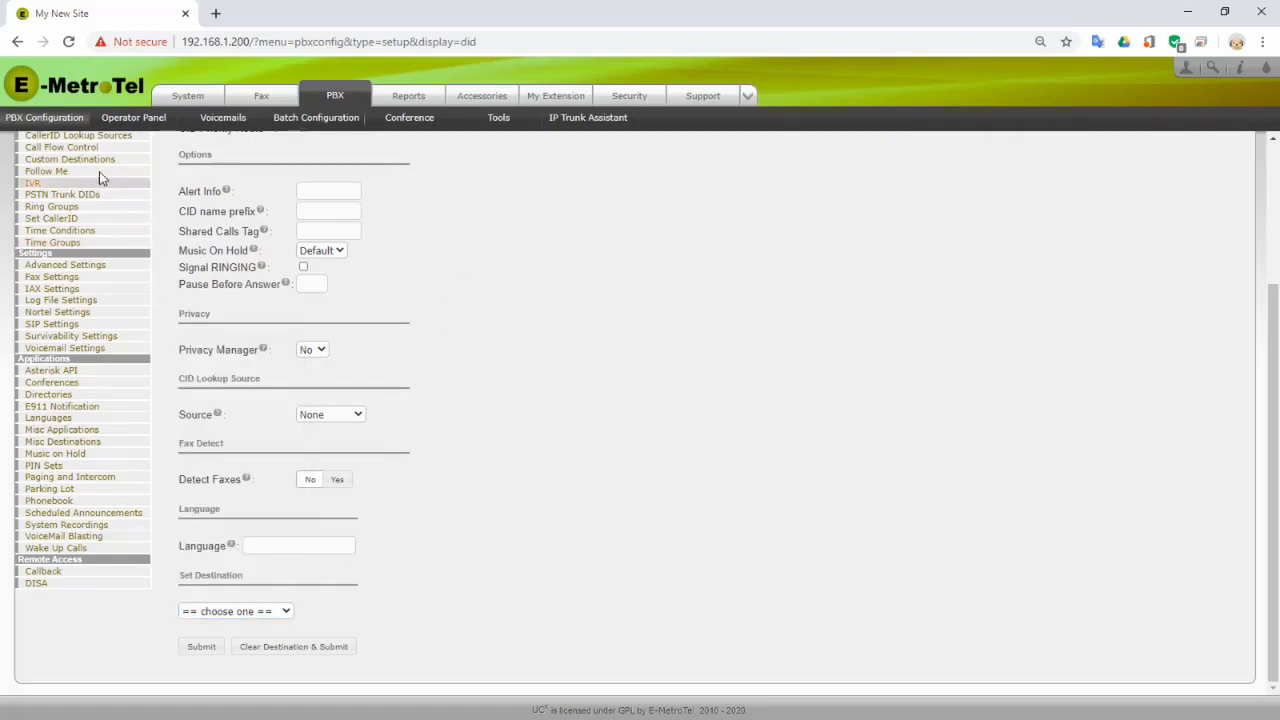
scroll(70, 192, up, 1)
scroll(70, 192, up, 3)
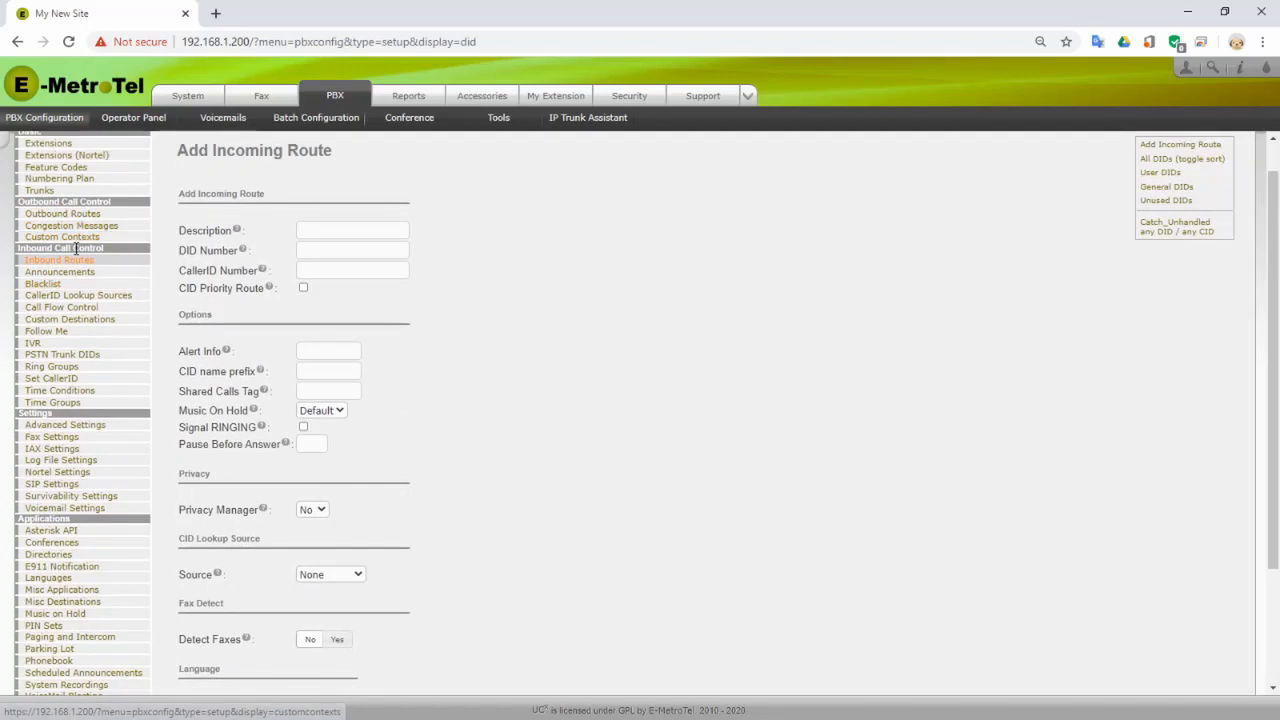
click(61, 372)
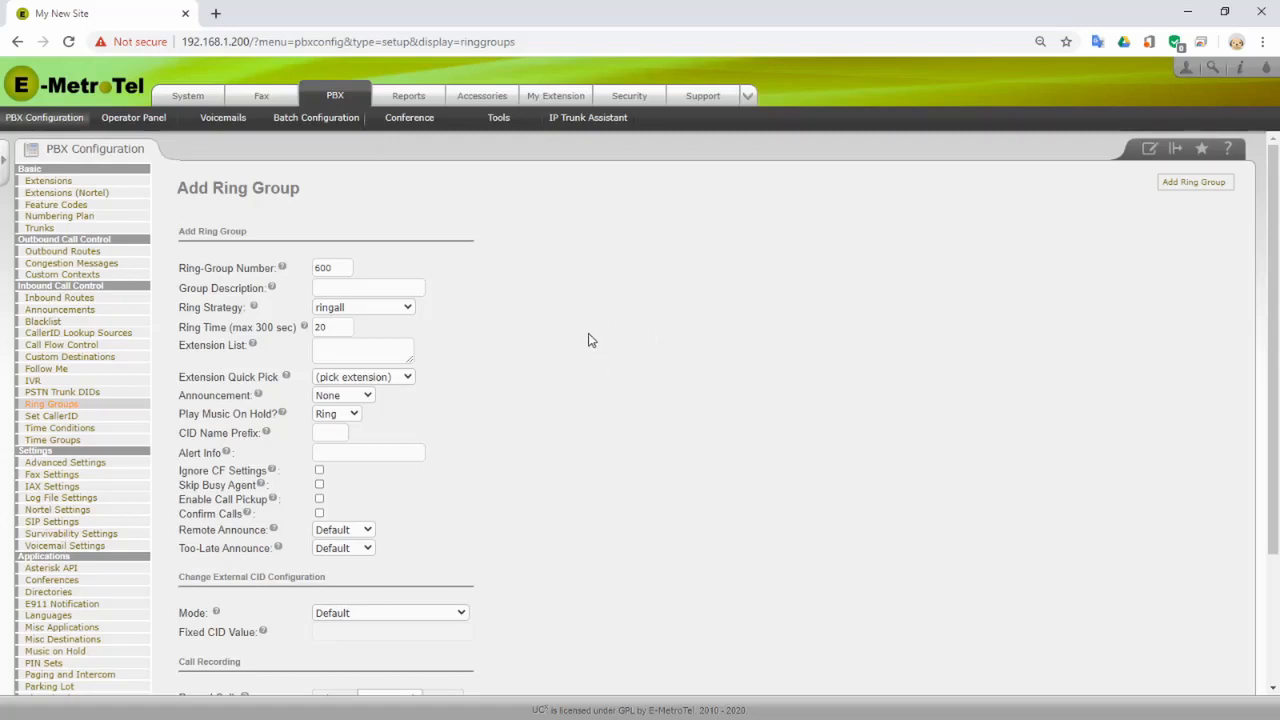
- Describe ring group 600 as 'Ring 5 Sets' and keep the ringall ring strategy
click(381, 286)
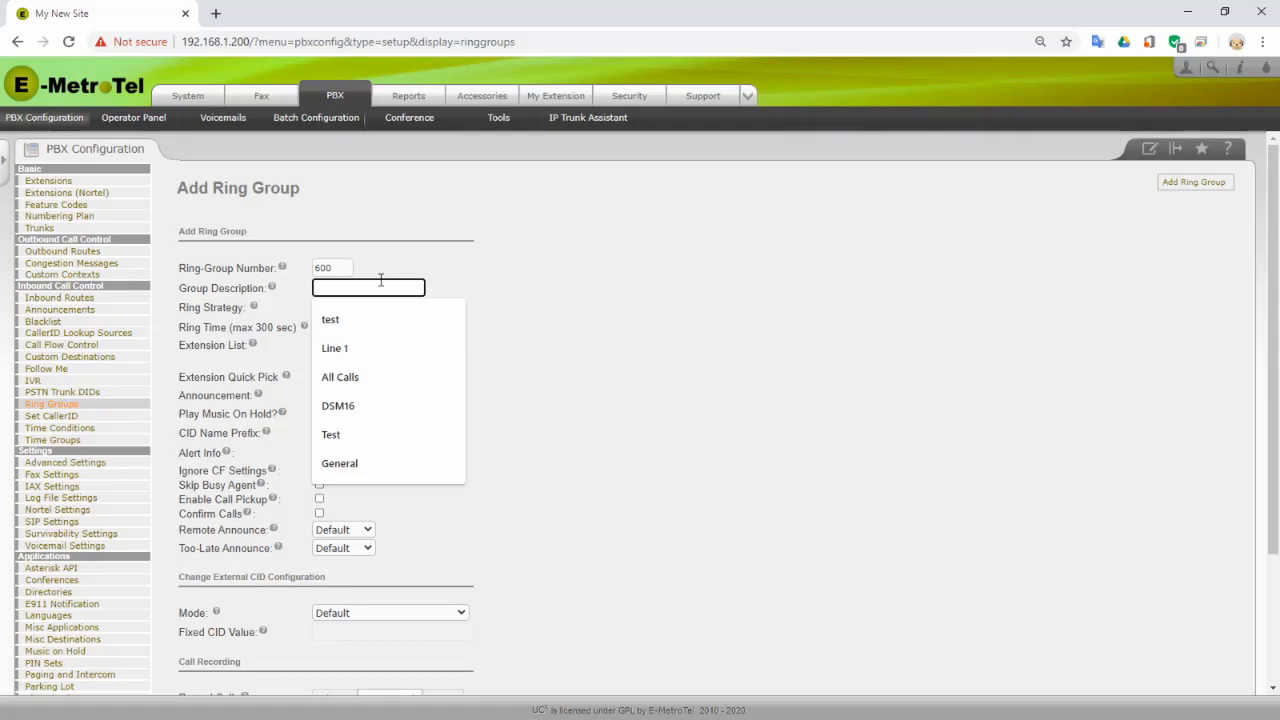
text(Rin)
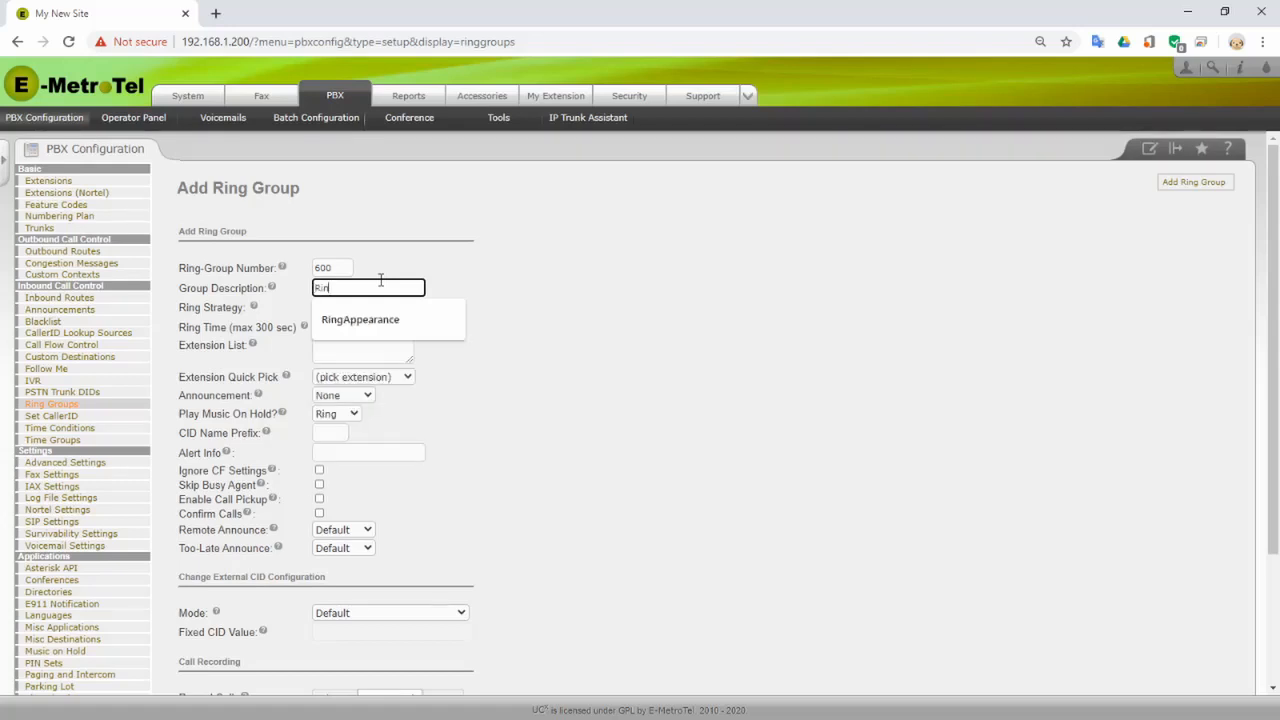
text(g 5 Sets)
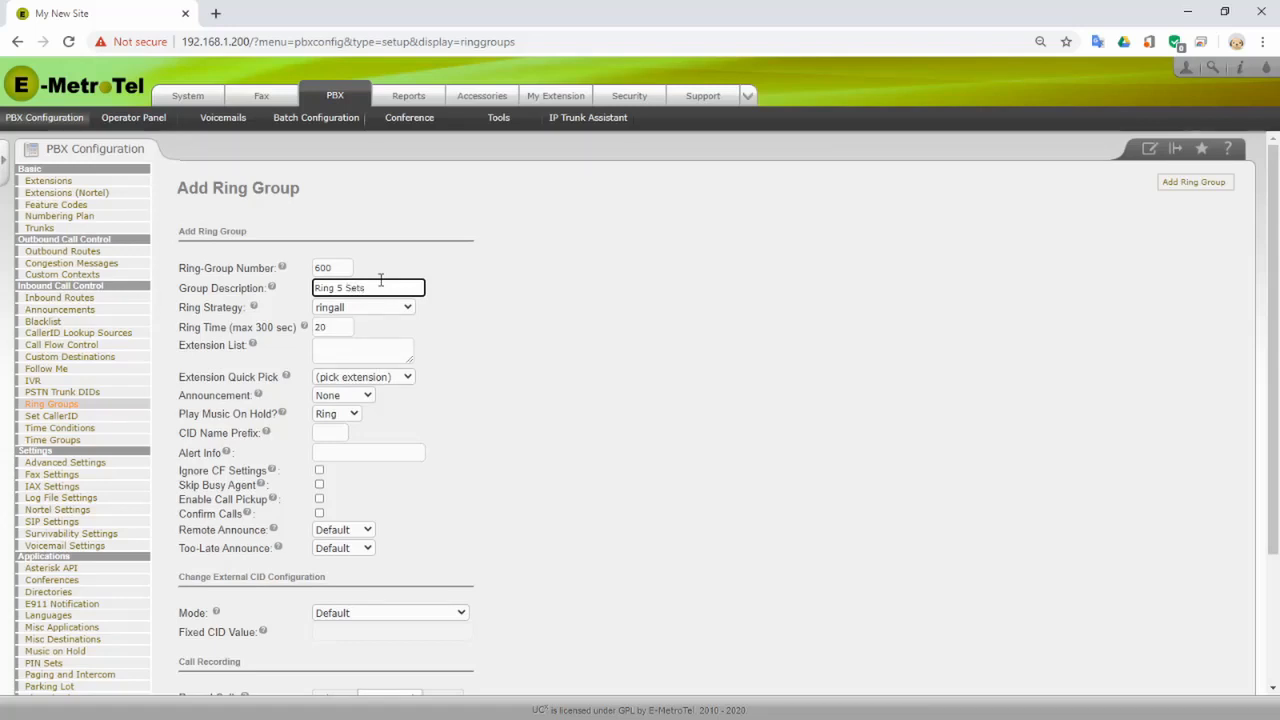
key(Tab)
click(410, 309)
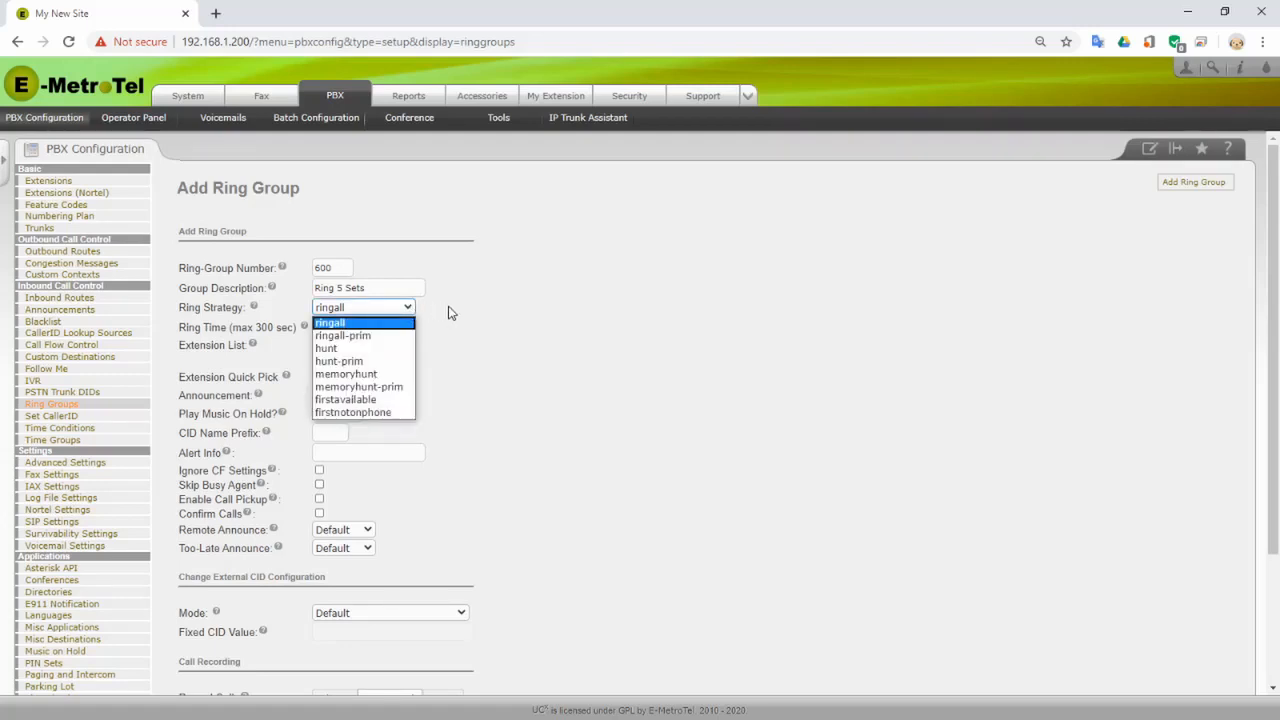
click(473, 310)
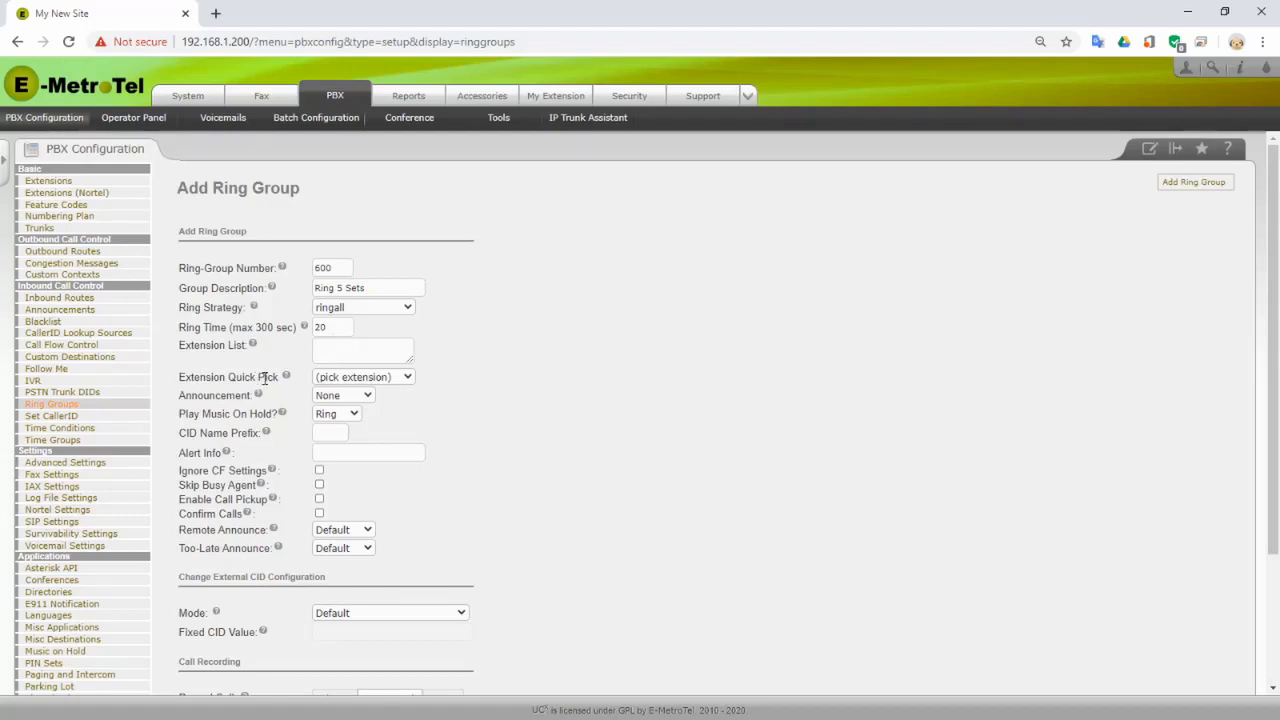
- Add extensions 221, 222, 223, 224 and 225 as ring group members
click(409, 379)
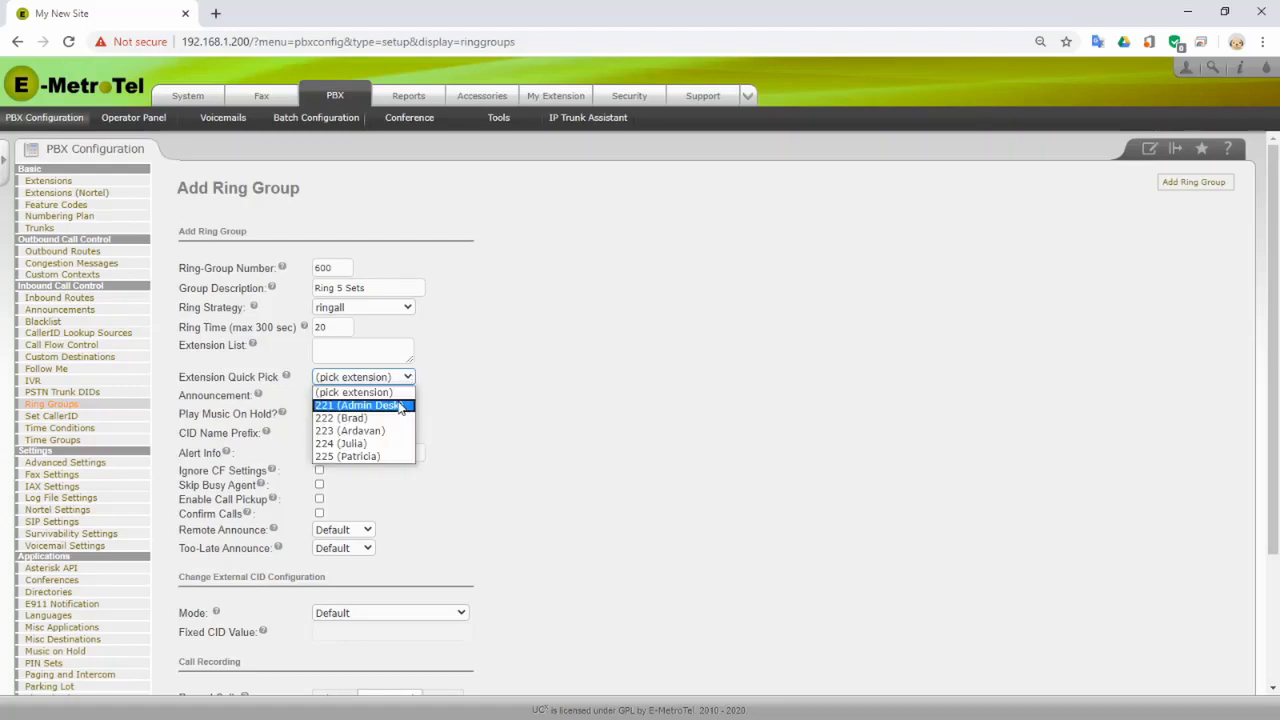
click(400, 405)
click(409, 379)
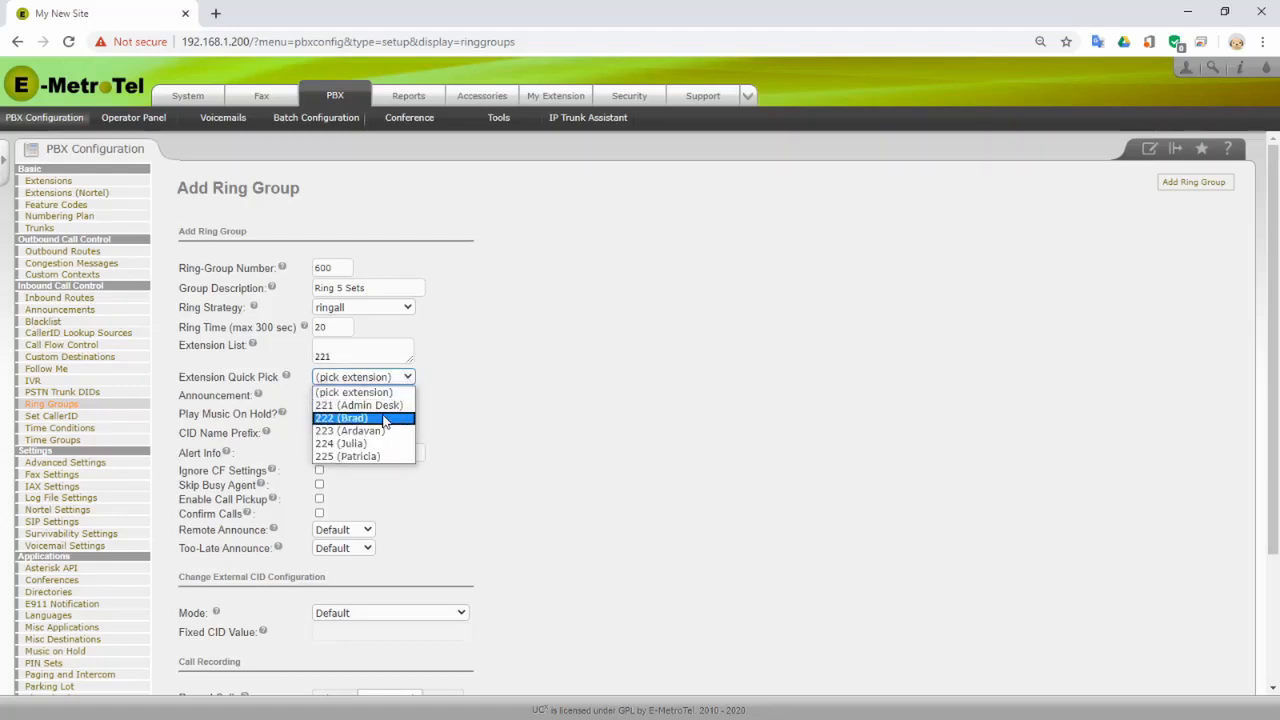
click(386, 422)
click(409, 379)
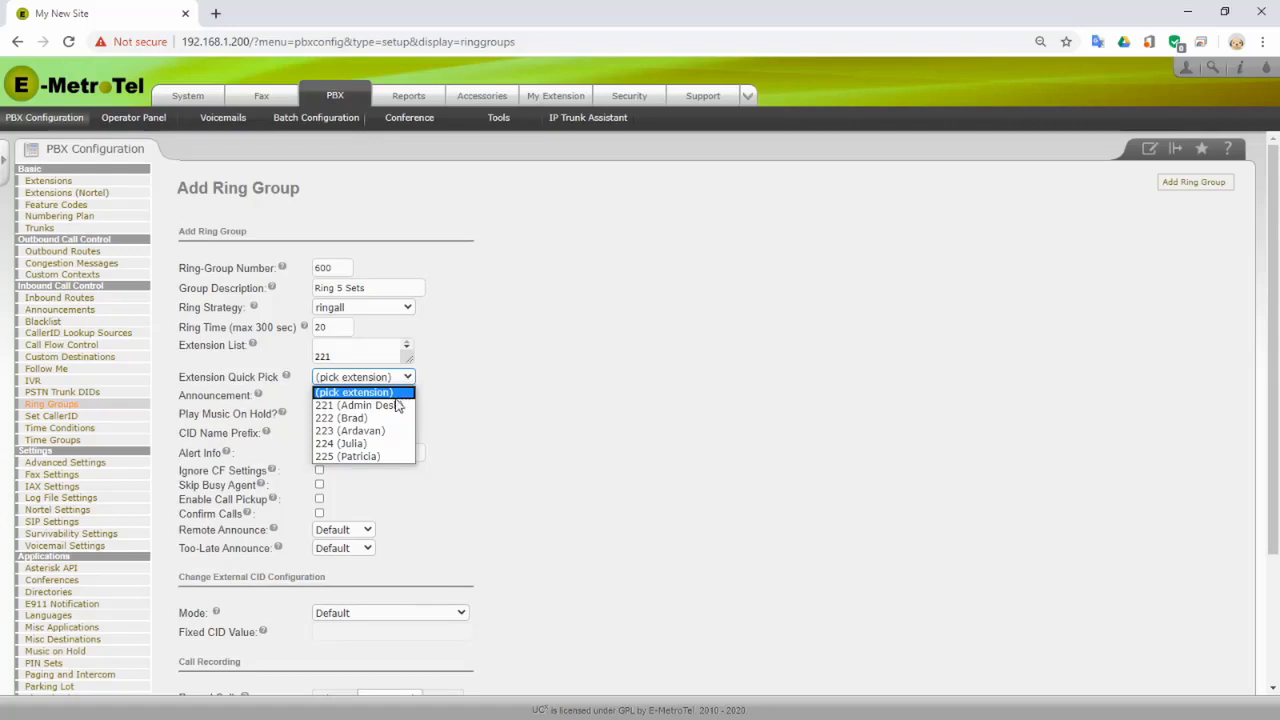
click(380, 432)
click(408, 378)
click(370, 443)
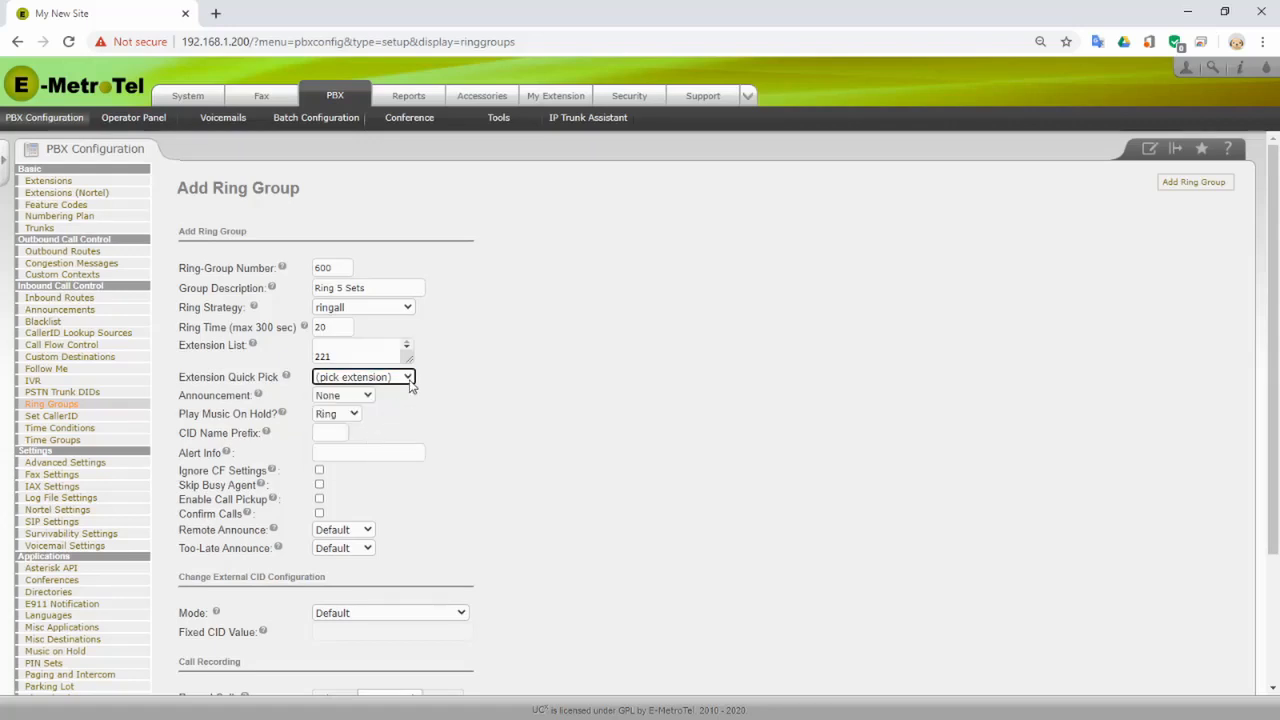
click(410, 378)
click(378, 457)
drag(406, 358, 420, 418)
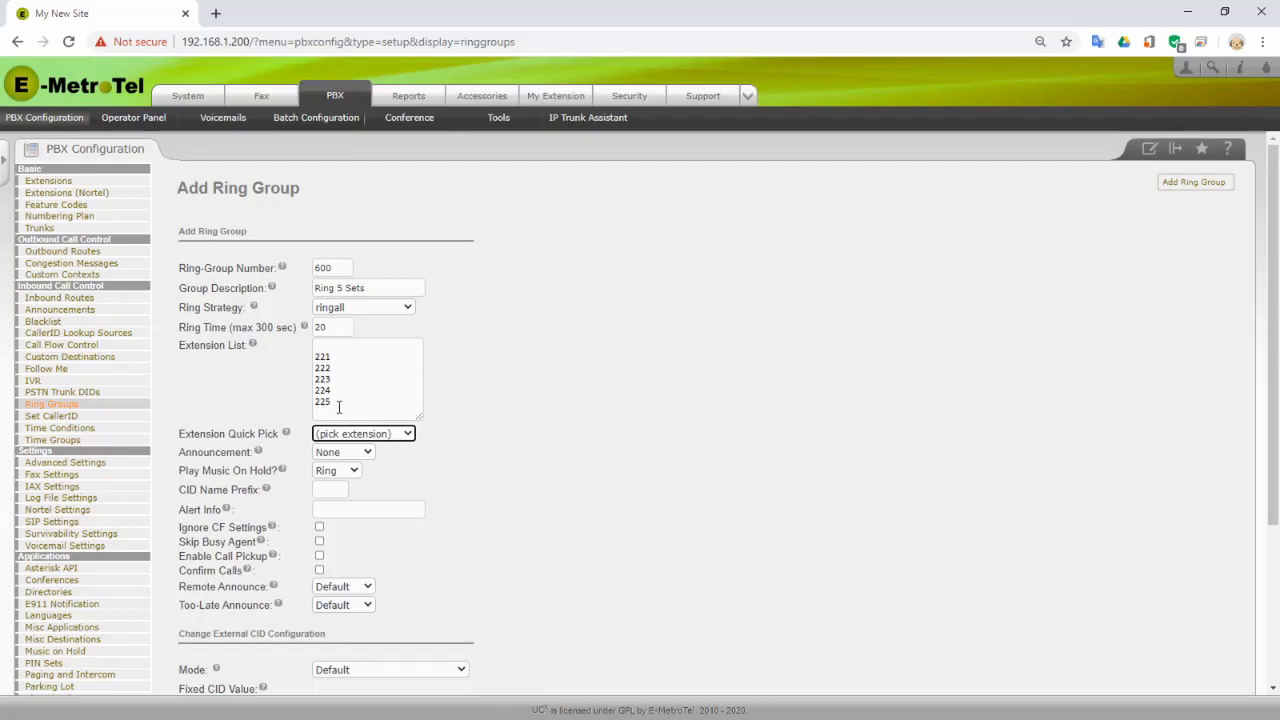
click(530, 434)
- Send unanswered calls to Voicemail <221> and save the ring group
scroll(595, 528, down, 2)
scroll(420, 525, down, 1)
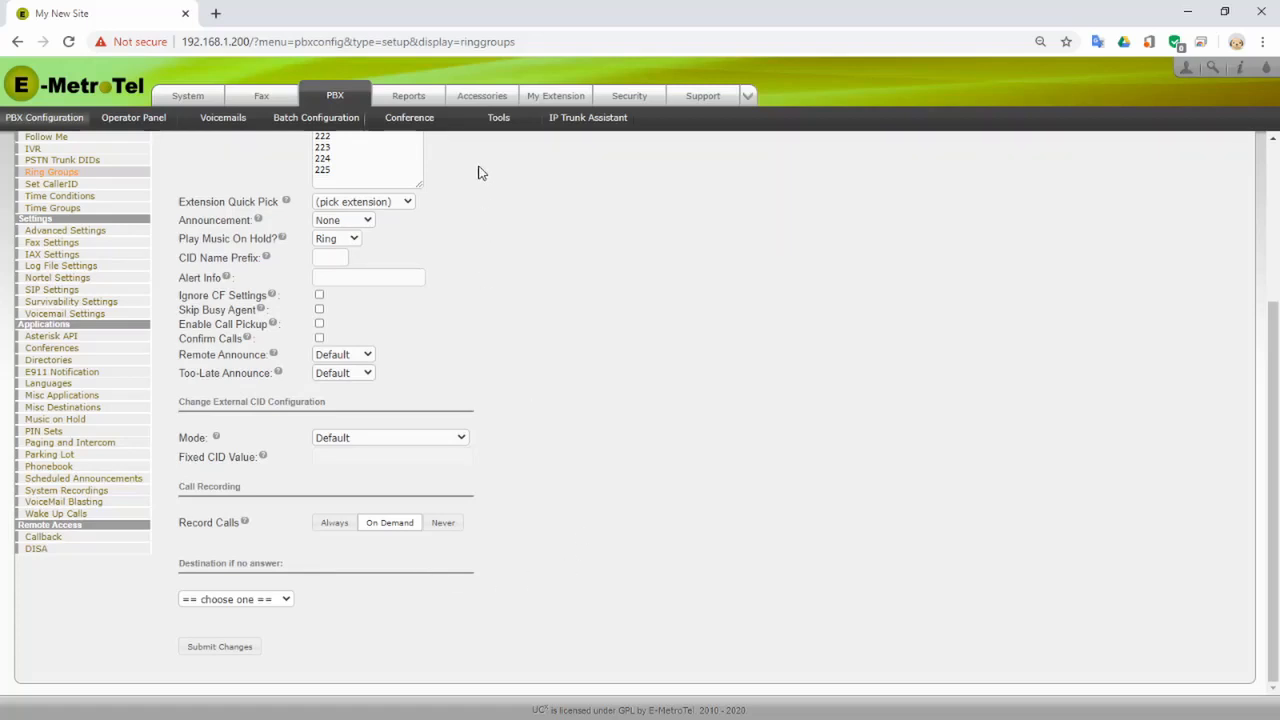
scroll(478, 173, up, 3)
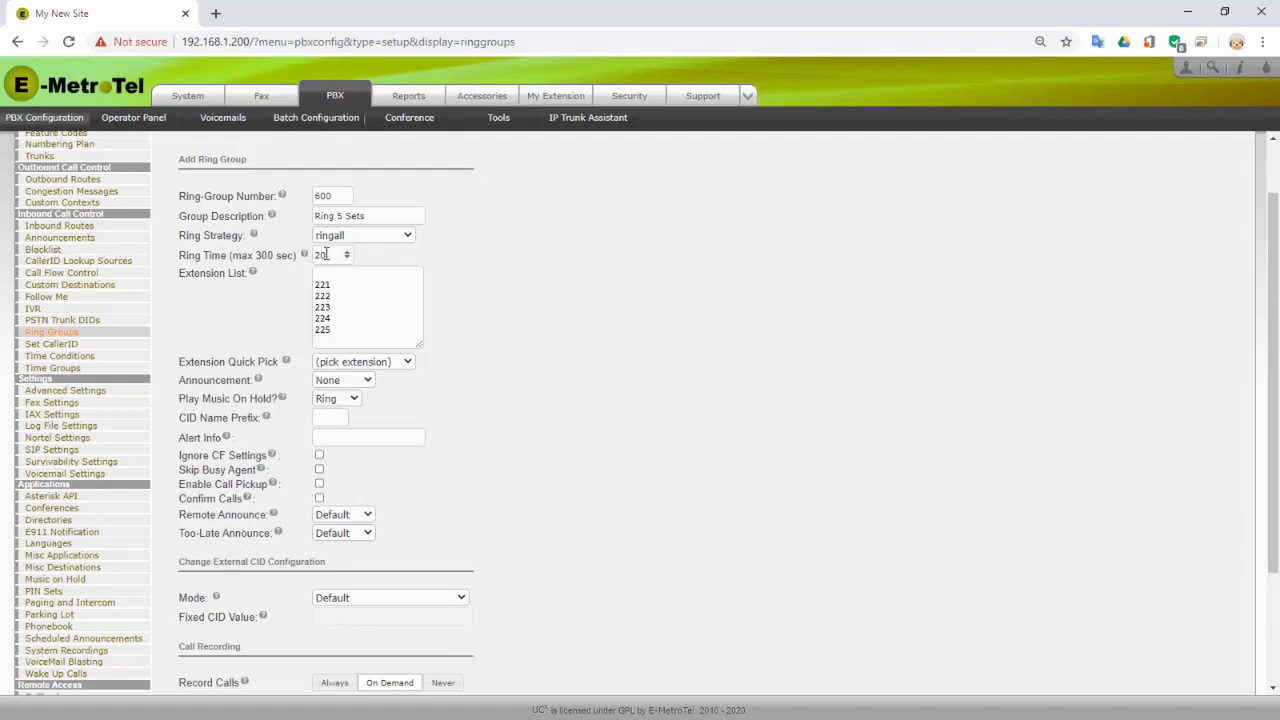
scroll(517, 371, down, 3)
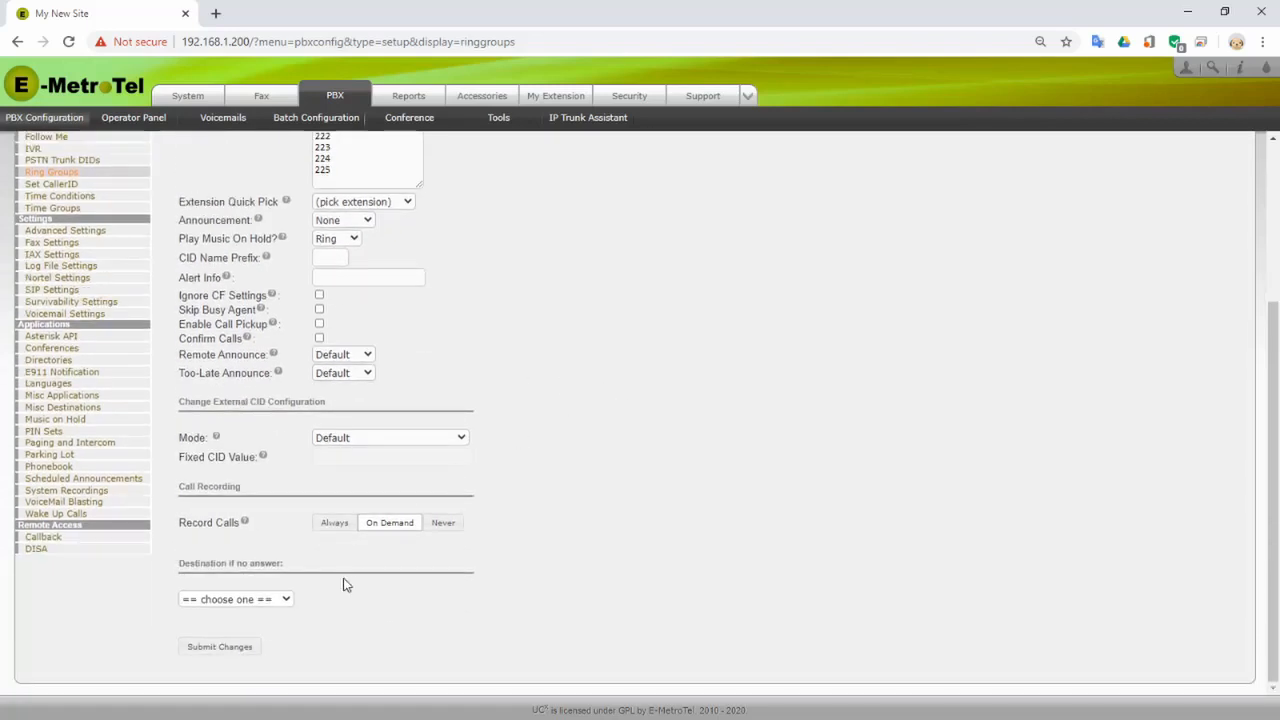
click(288, 600)
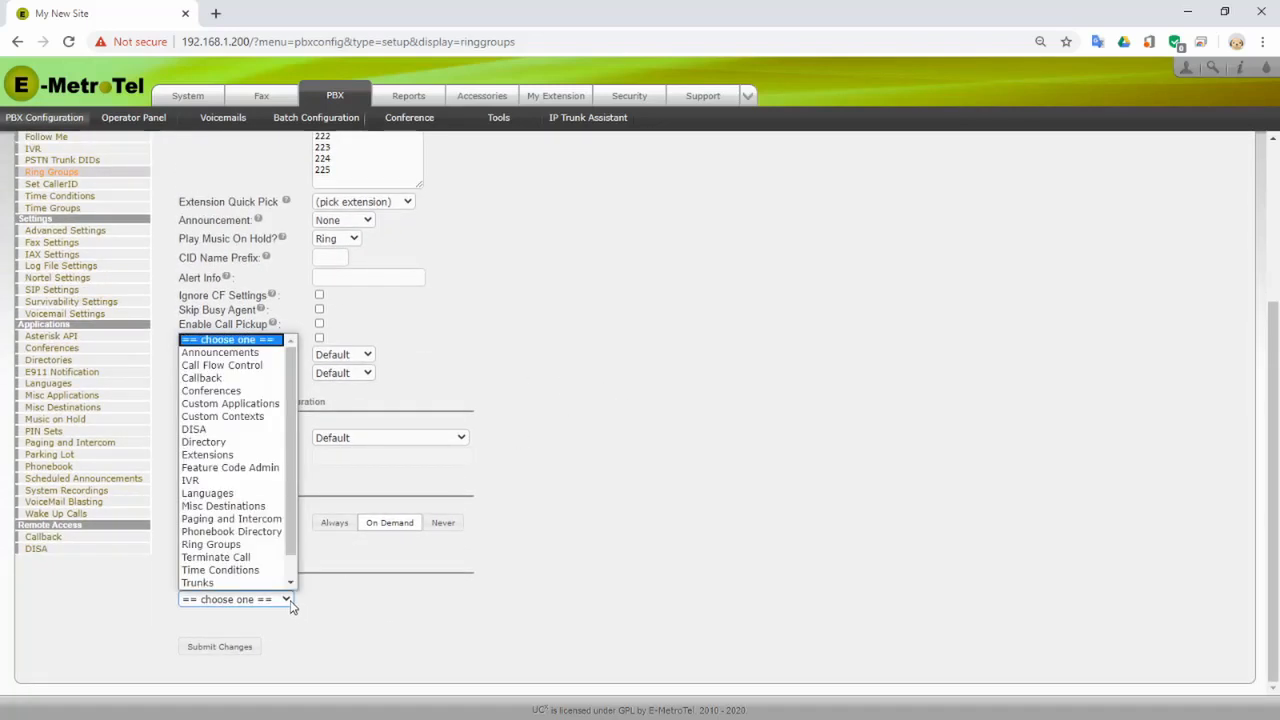
scroll(255, 561, down, 1)
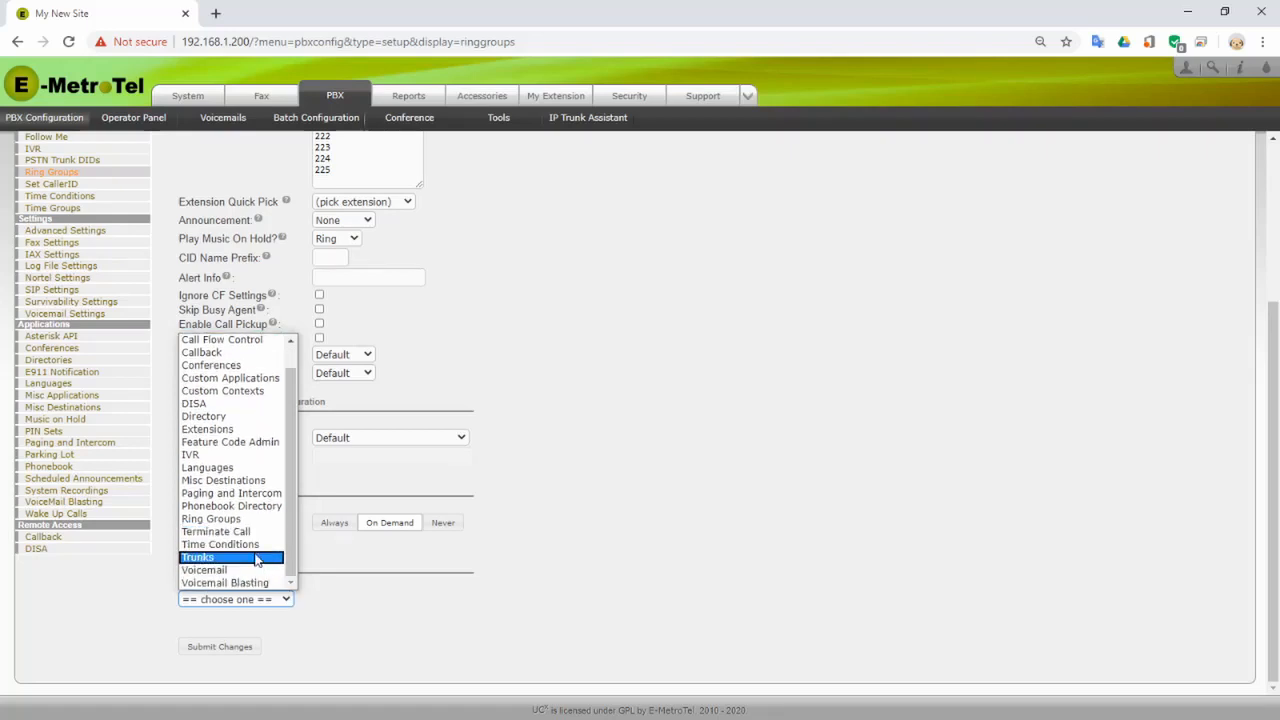
click(252, 570)
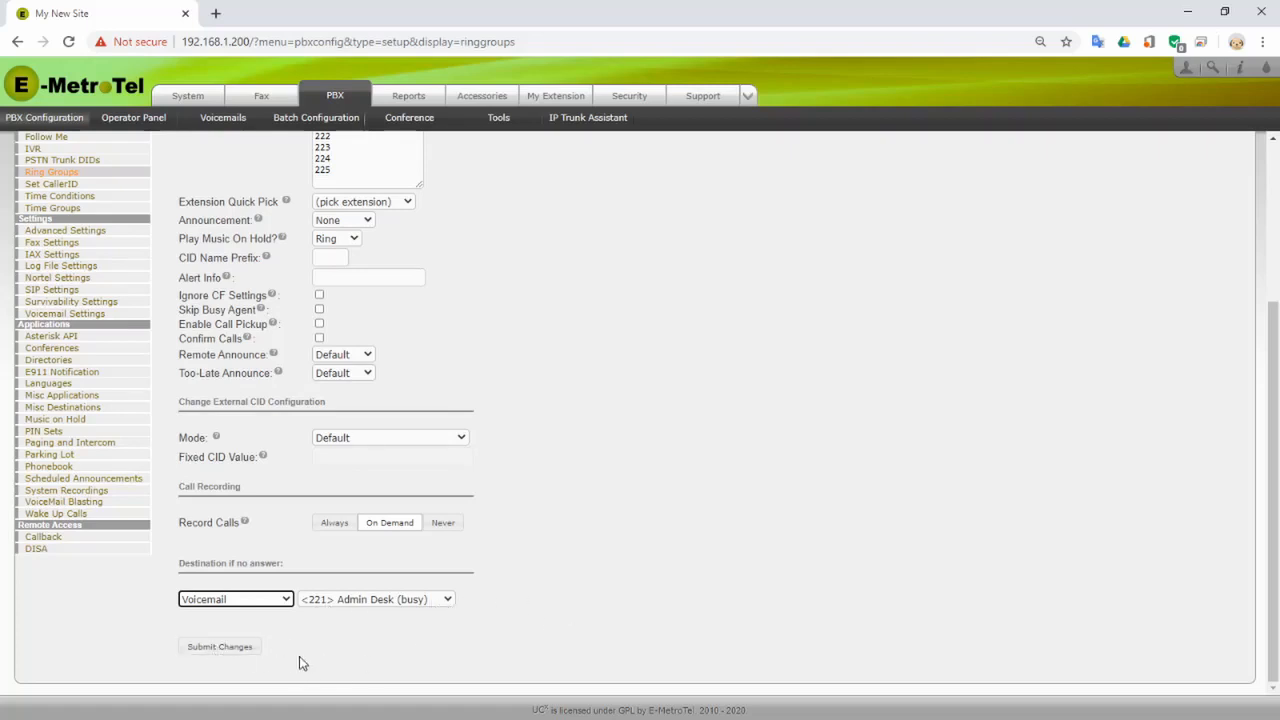
click(255, 648)
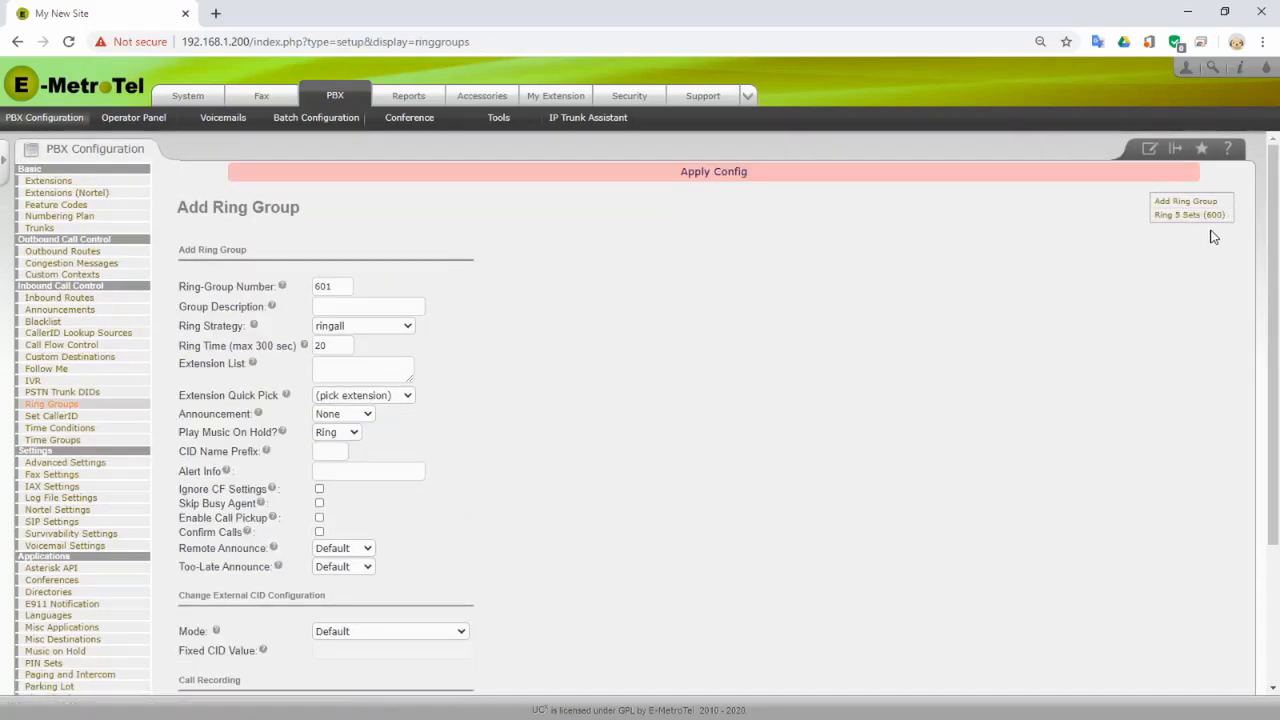
- Apply config, then fill a new inbound route: description 'Line 1', DID 7001, shared calls tag SCG1
click(722, 179)
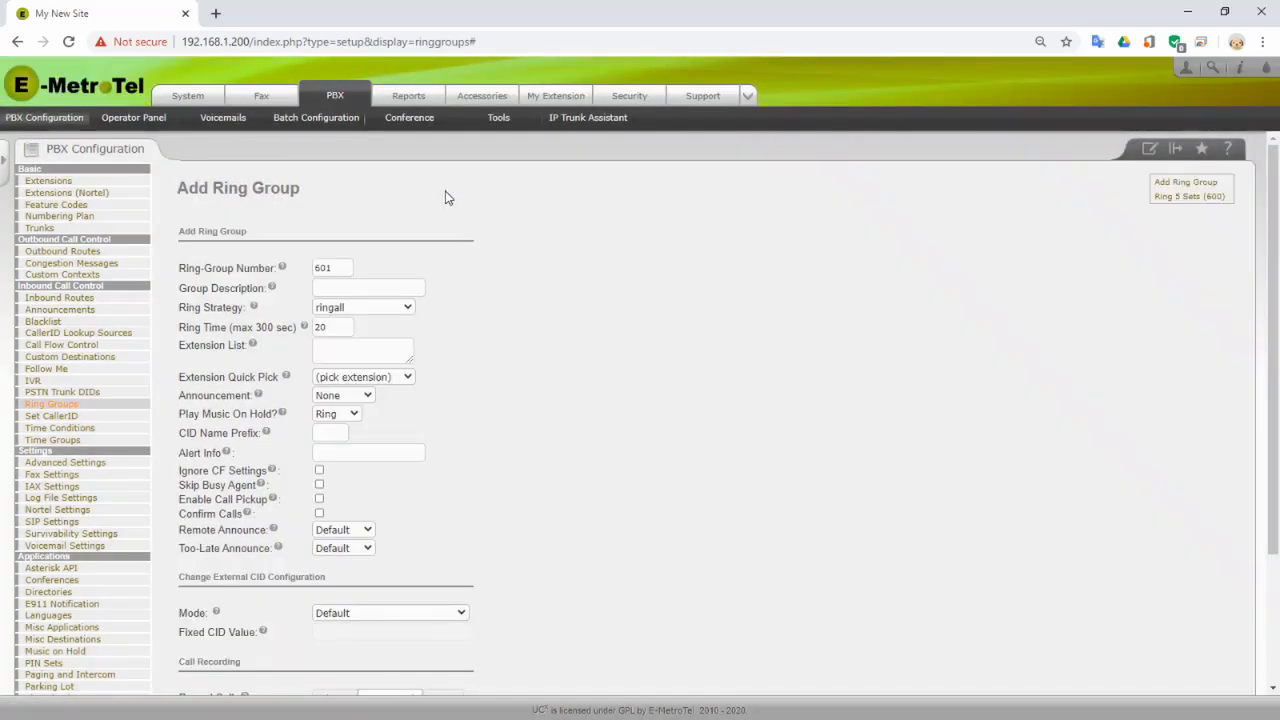
click(58, 309)
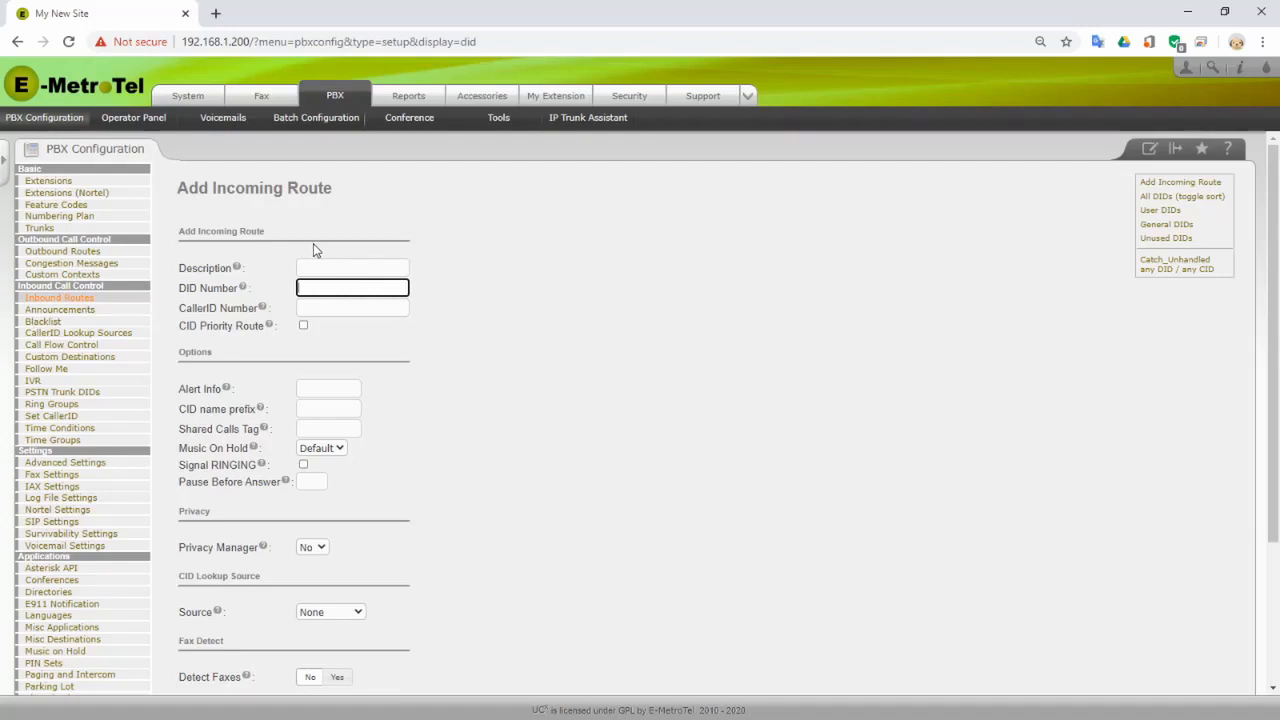
click(323, 288)
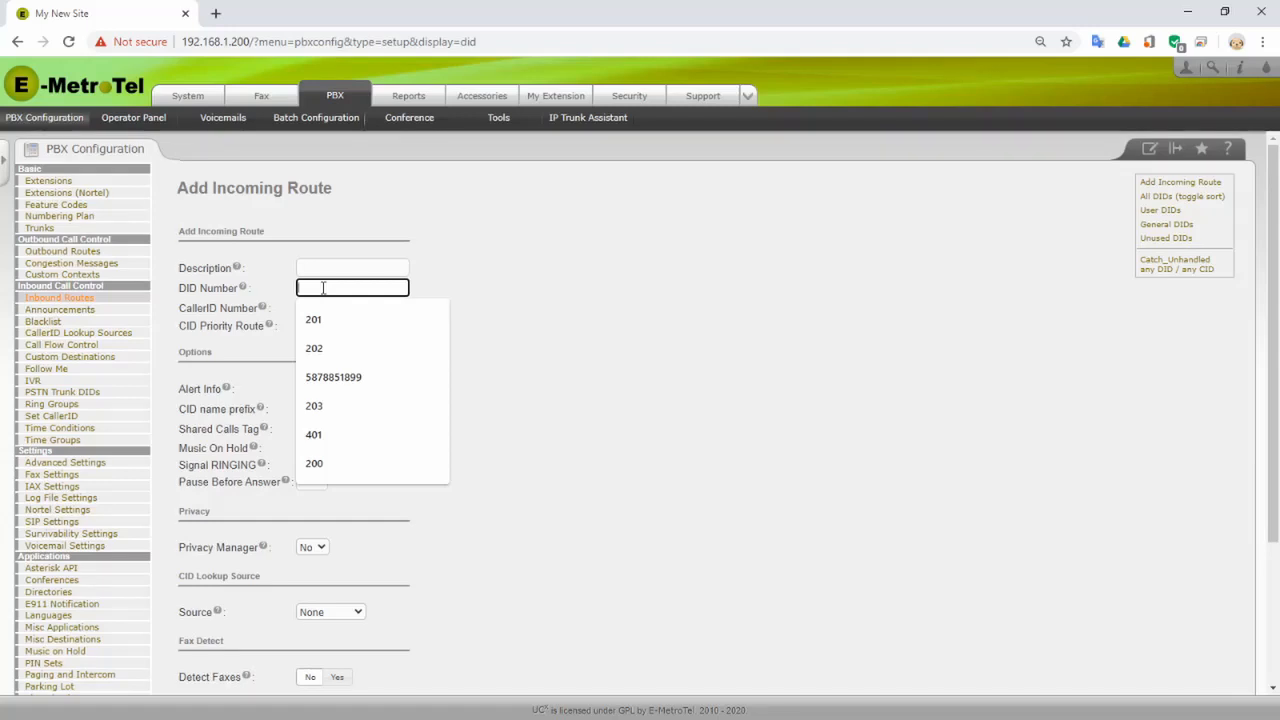
text(7001)
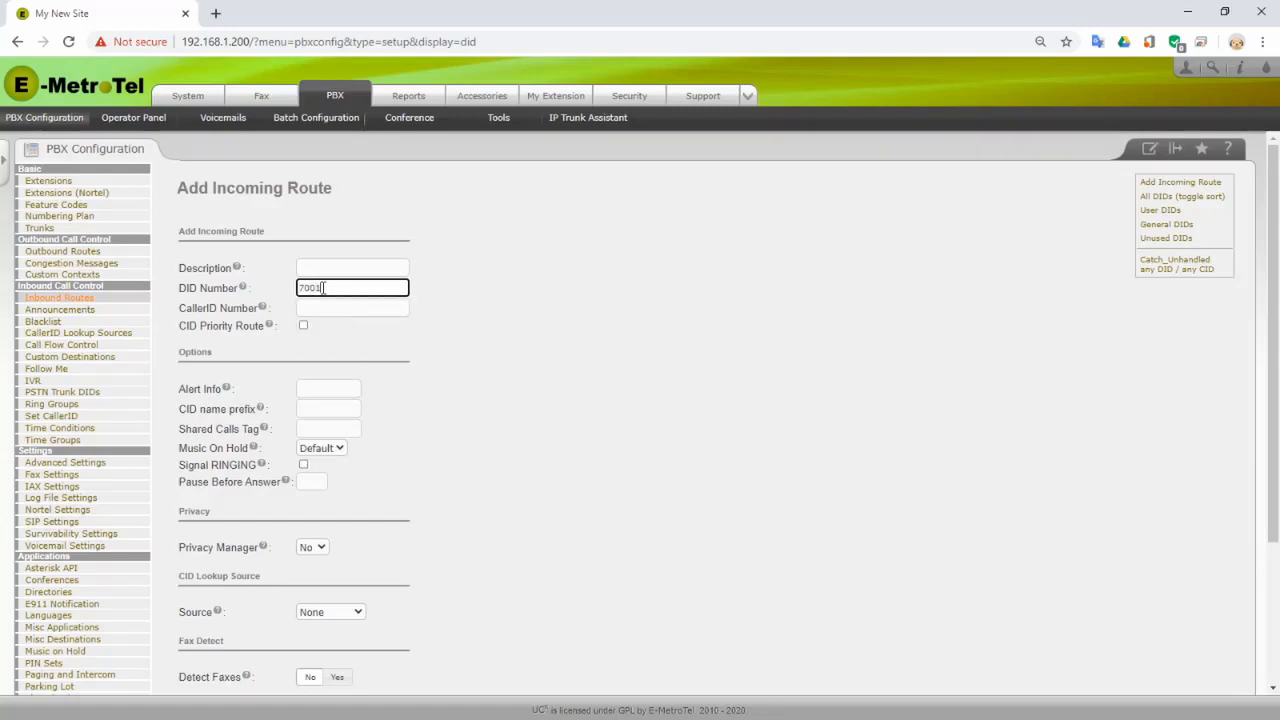
click(340, 268)
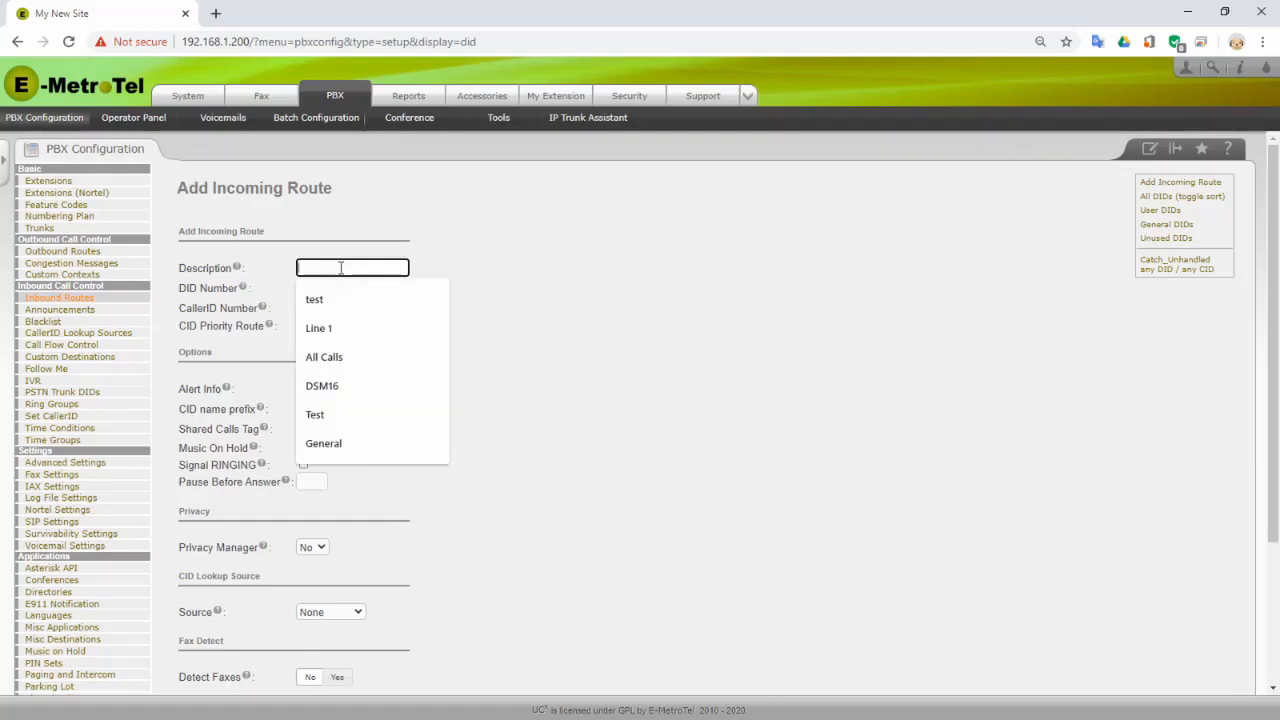
text(Line )
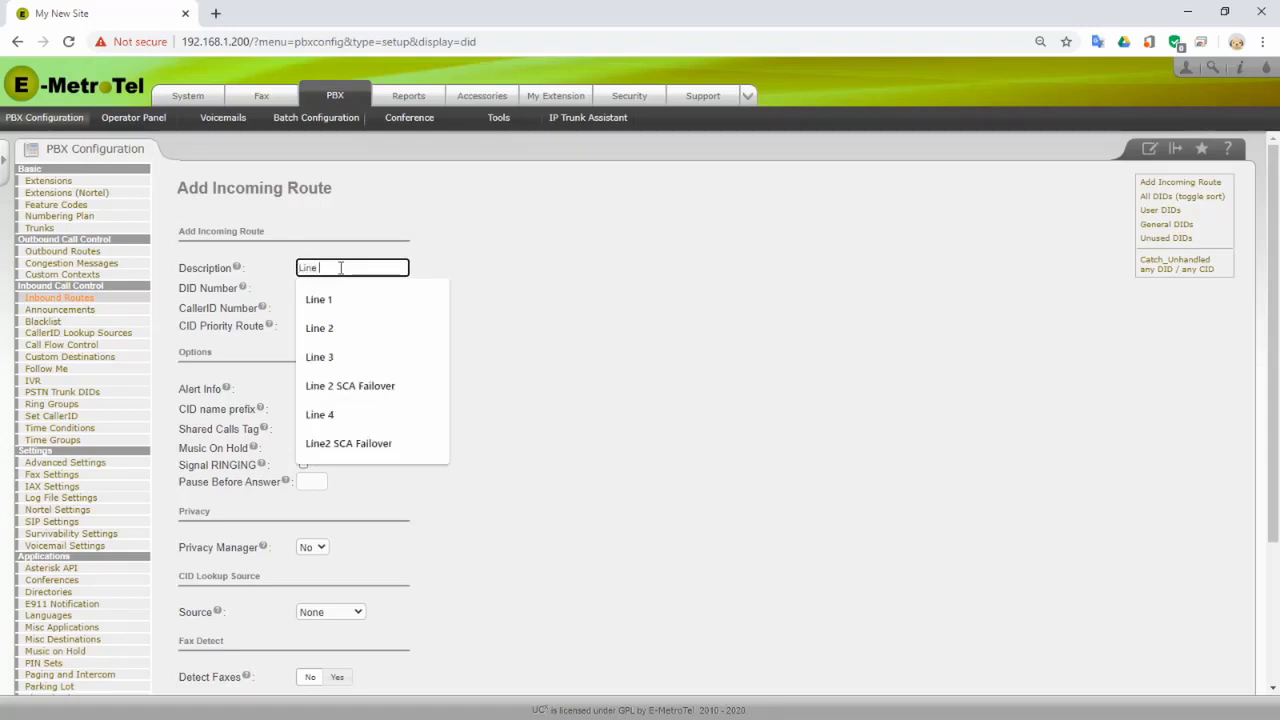
text(1)
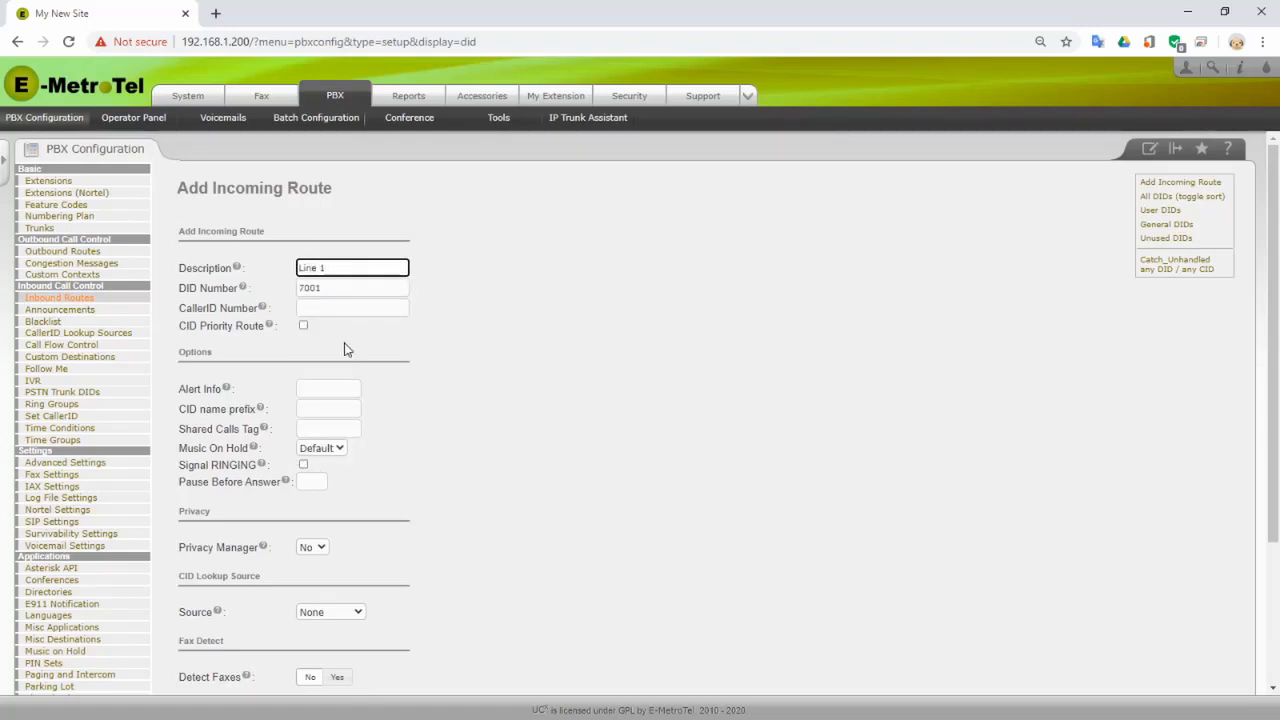
click(358, 428)
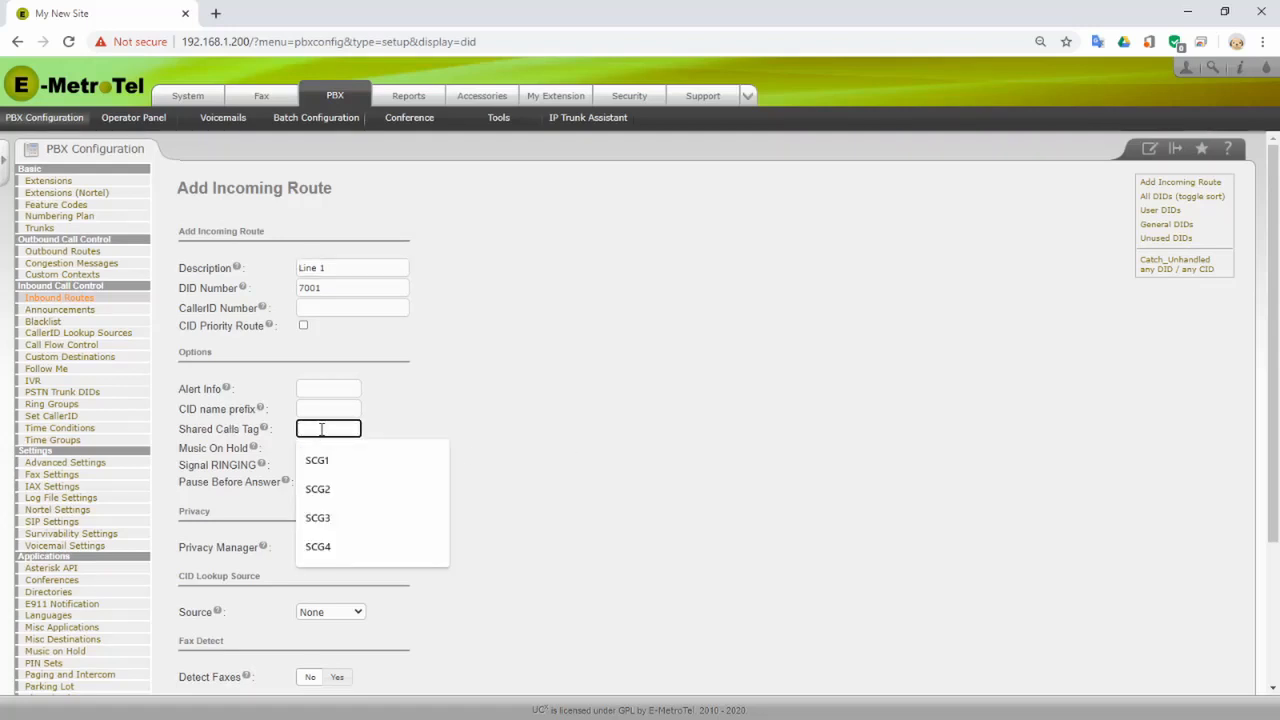
text(SCG1)
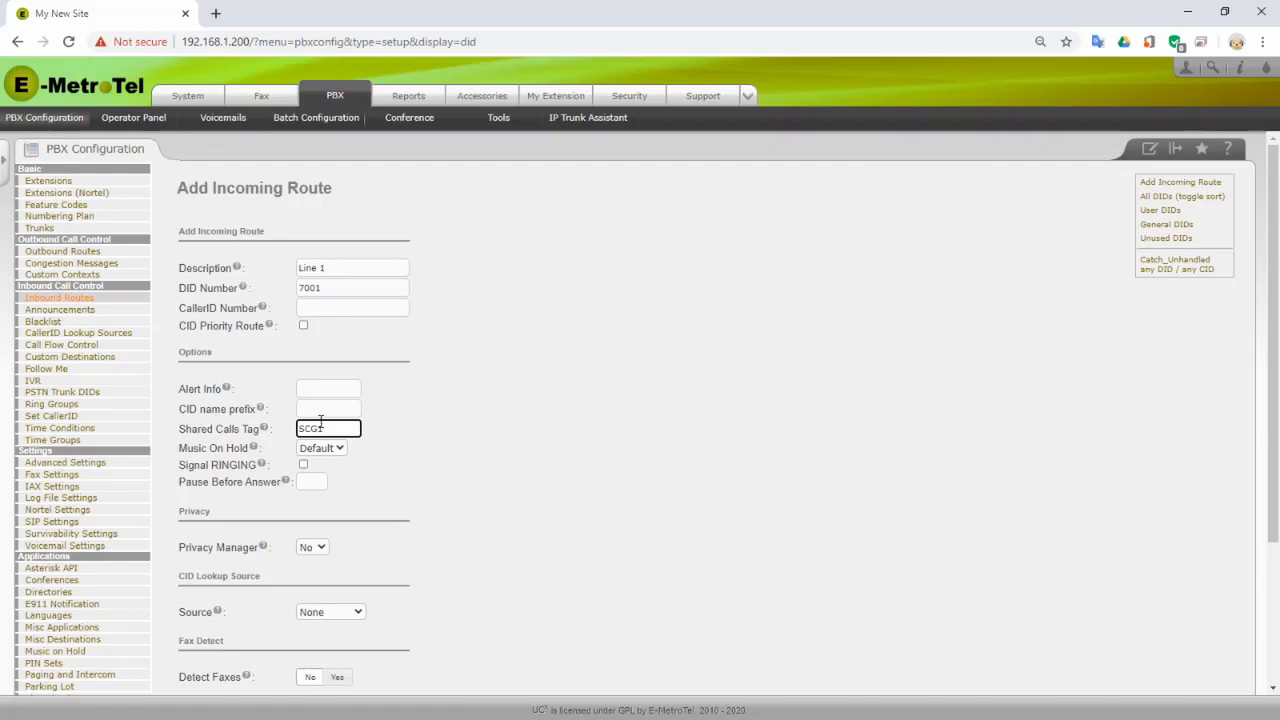
scroll(322, 430, down, 2)
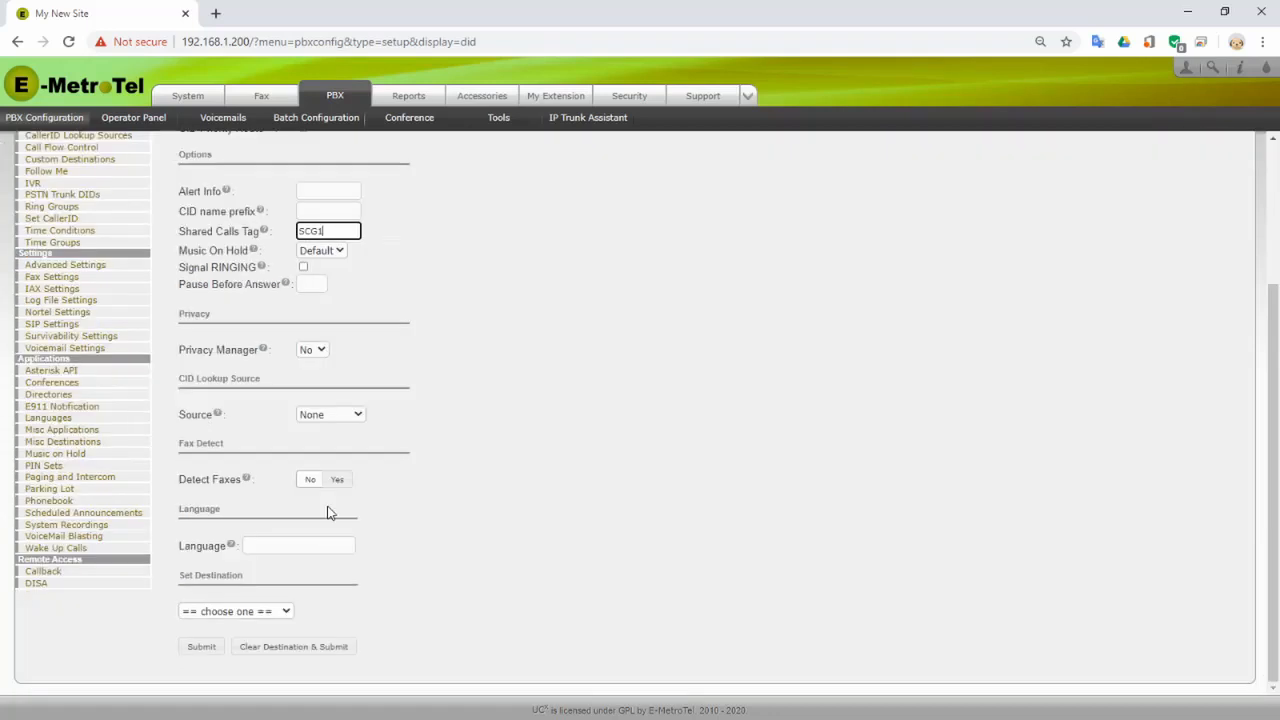
- Send route Line 1 to ring group Ring 5 Sets <600>, save it, and start another incoming route
click(287, 611)
scroll(240, 572, down, 1)
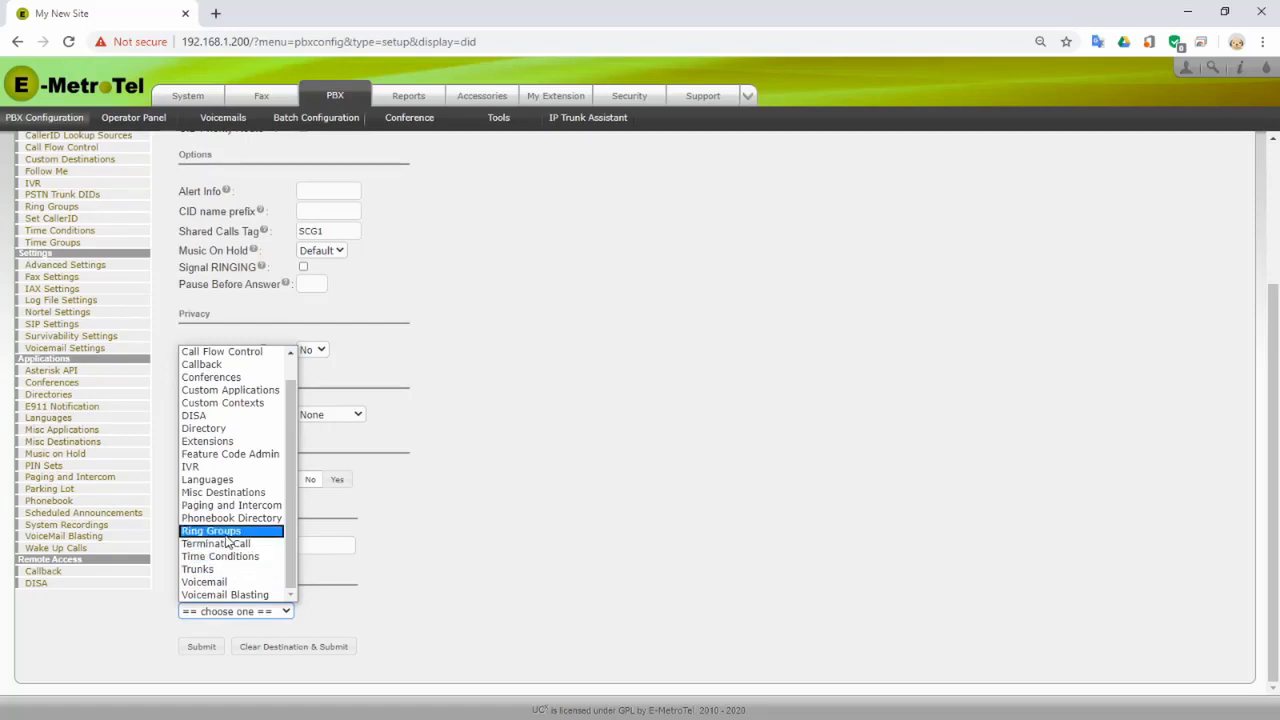
click(227, 536)
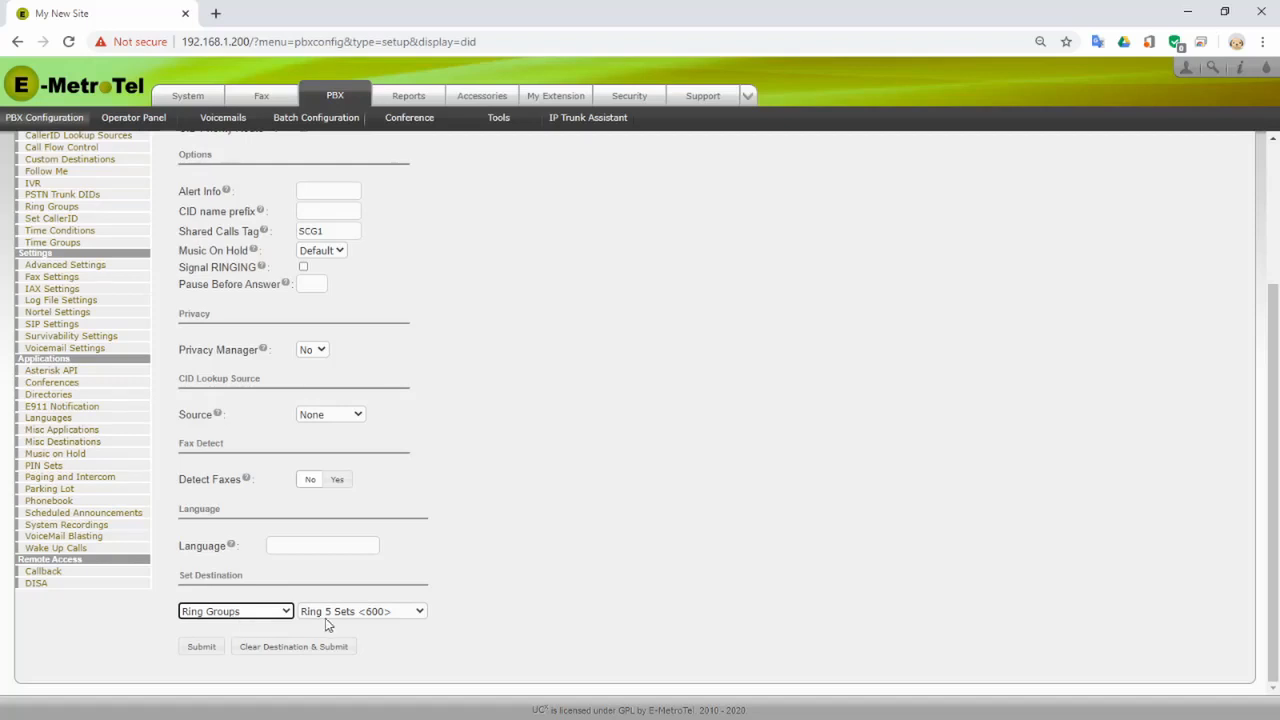
click(420, 613)
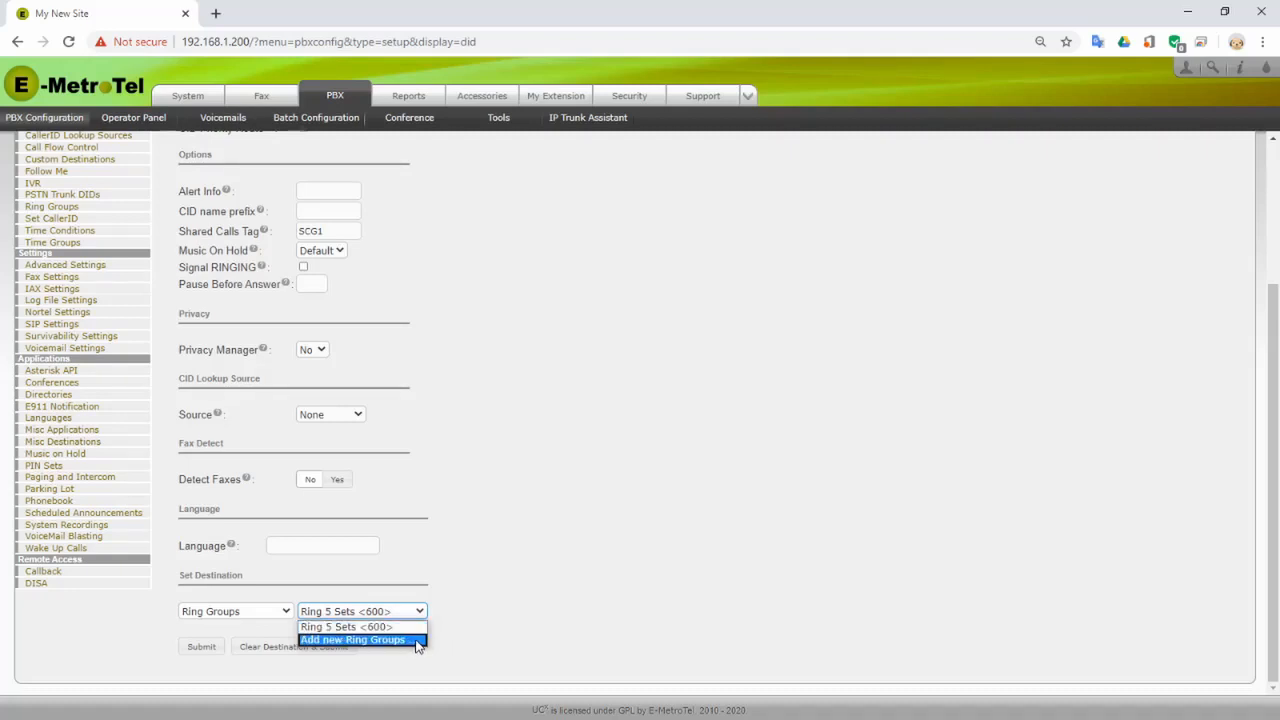
click(503, 632)
click(243, 646)
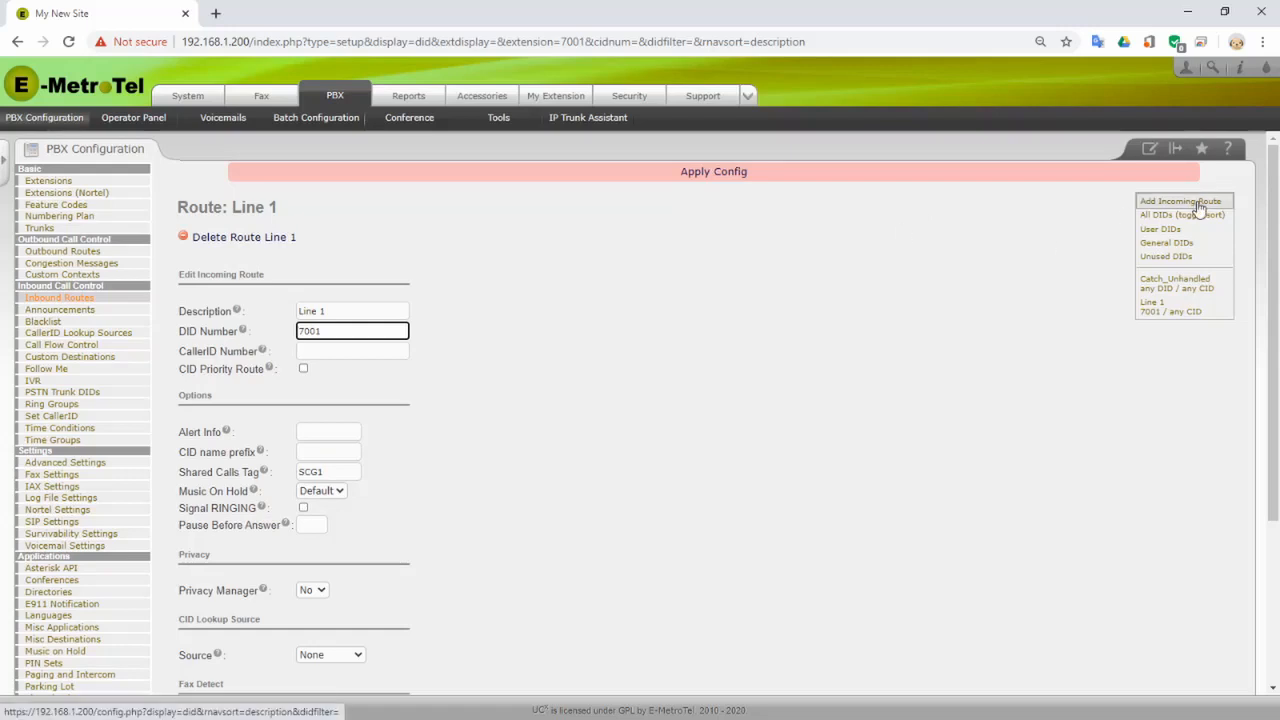
click(1199, 203)
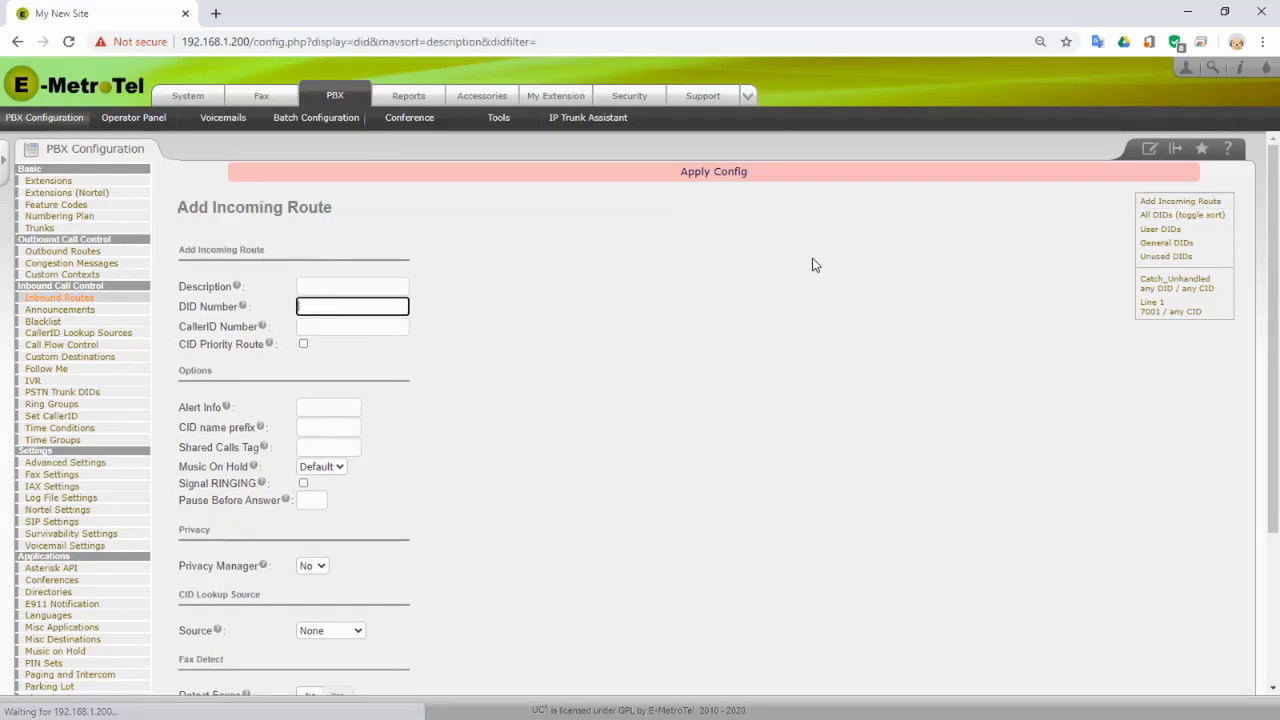
- Enter the description 'Line 2' and DID number 7002 for the incoming route
click(349, 285)
text(Line 2)
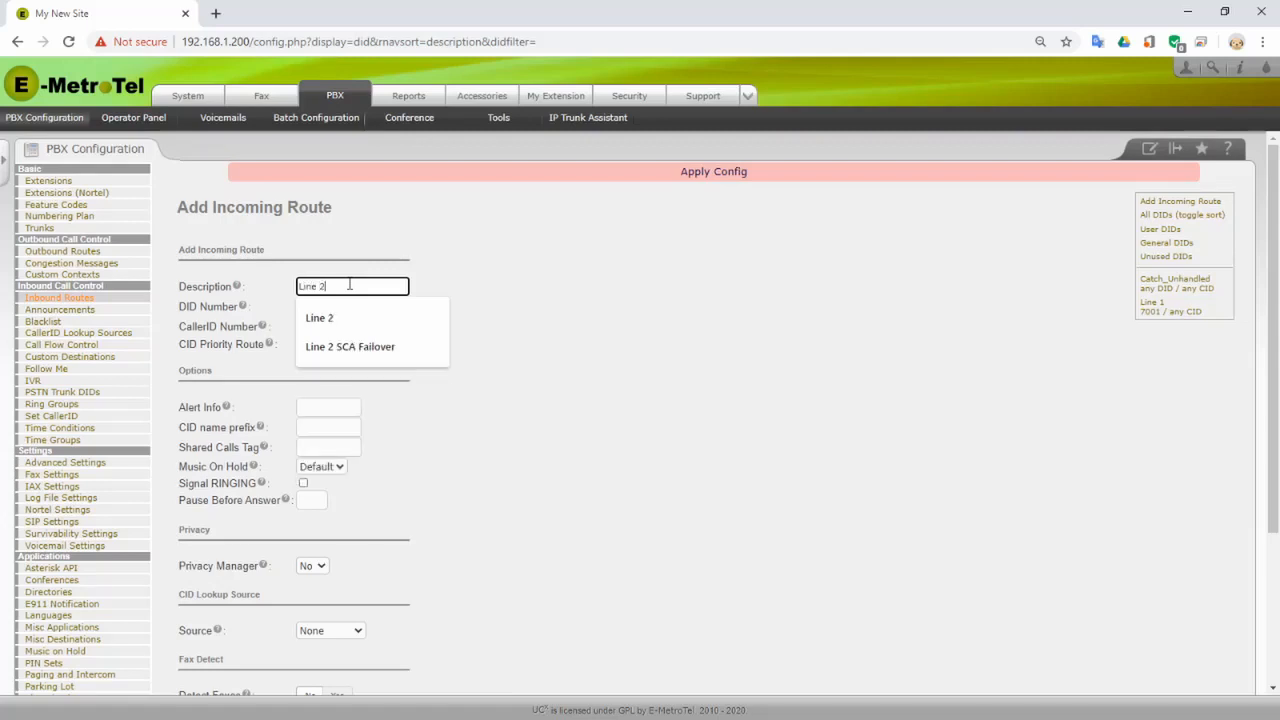
key(Tab)
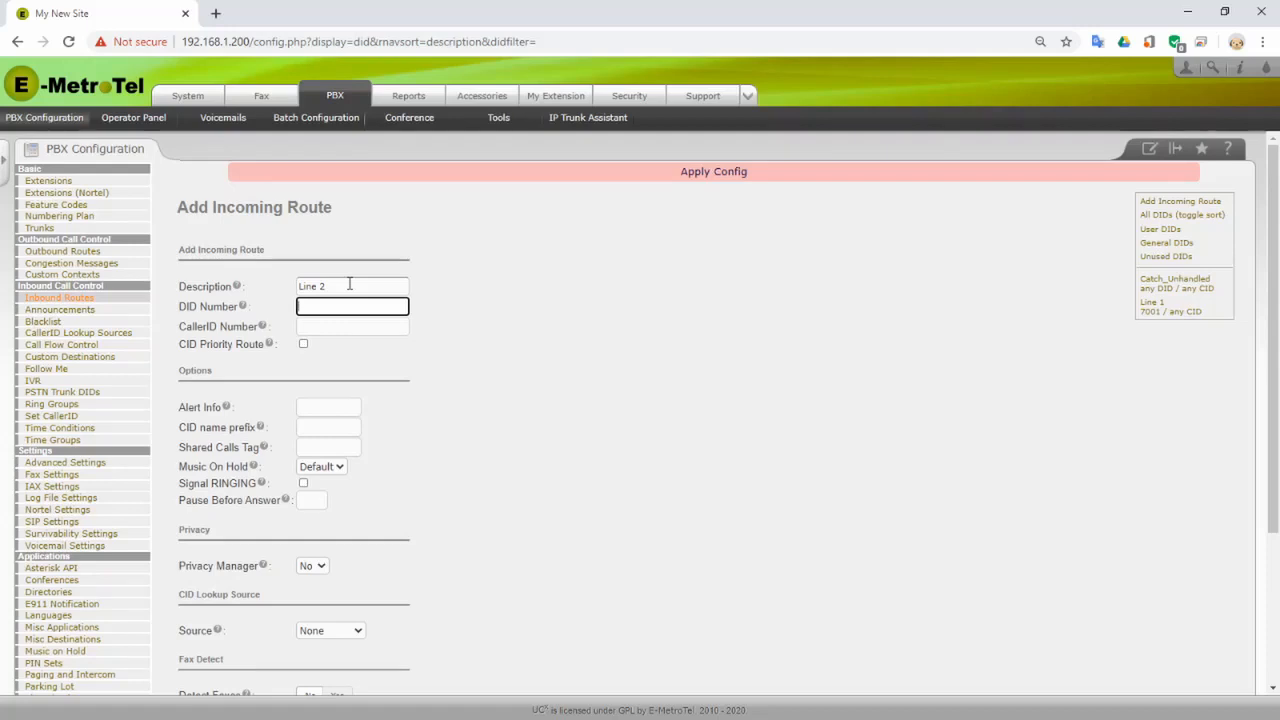
text(7002)
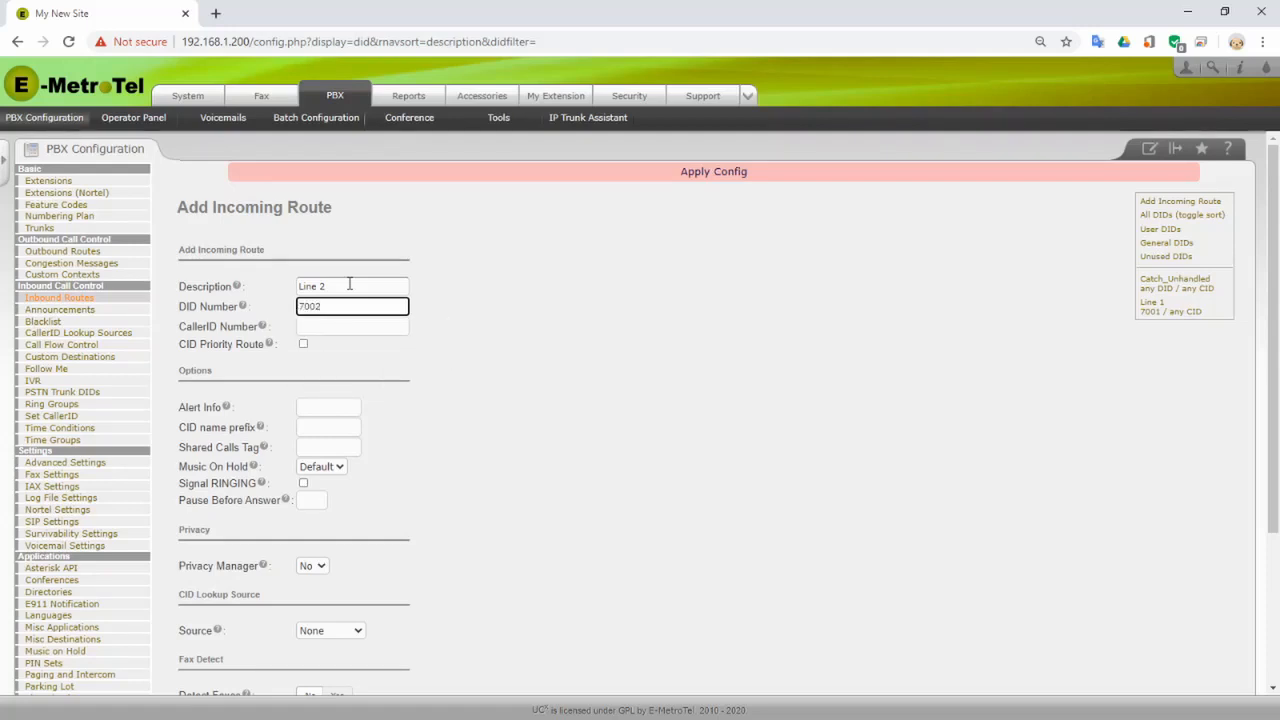
- Tag the route SCG1, send its calls to Ring Groups <600>, and save it
click(318, 447)
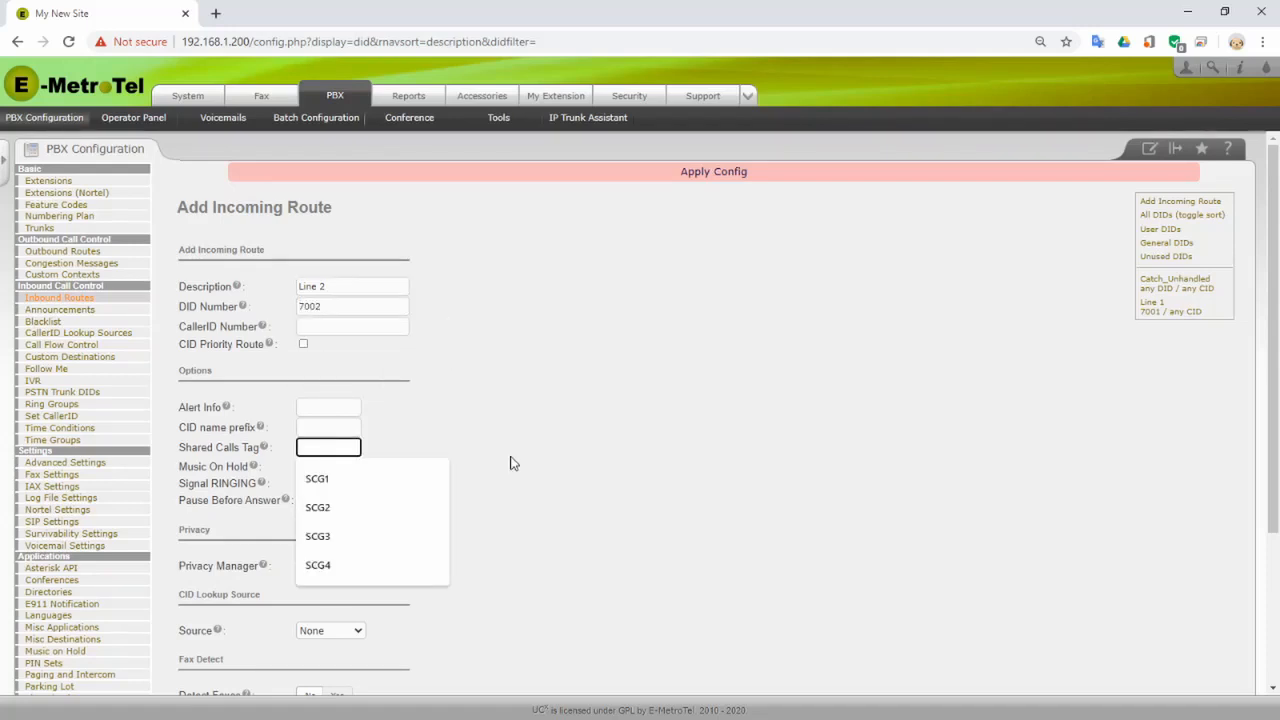
text(SCG1)
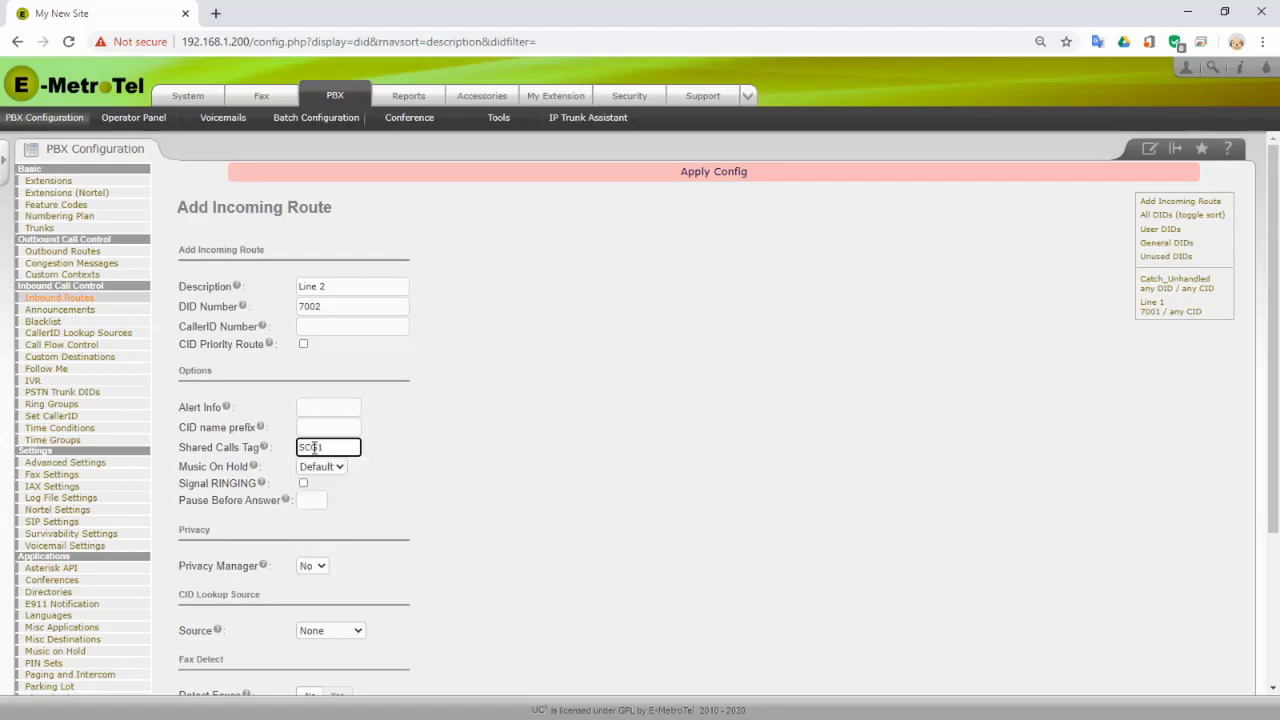
scroll(313, 447, down, 3)
click(235, 611)
click(243, 535)
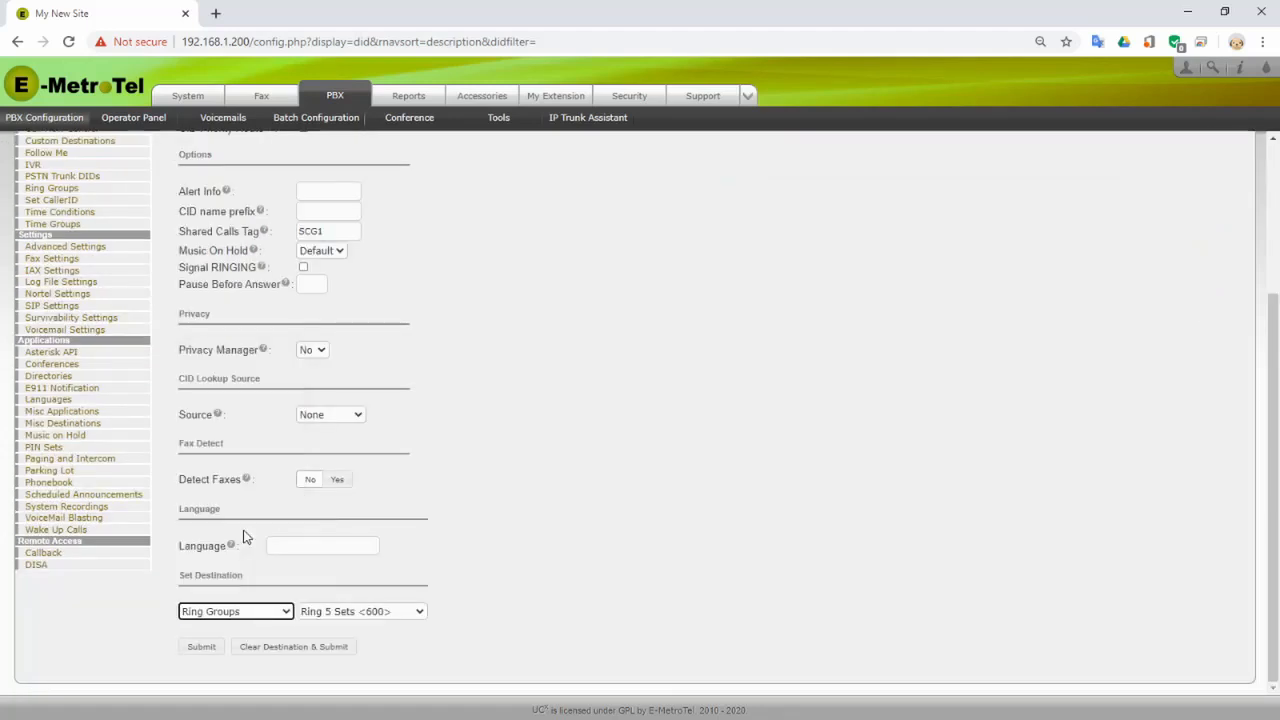
click(195, 647)
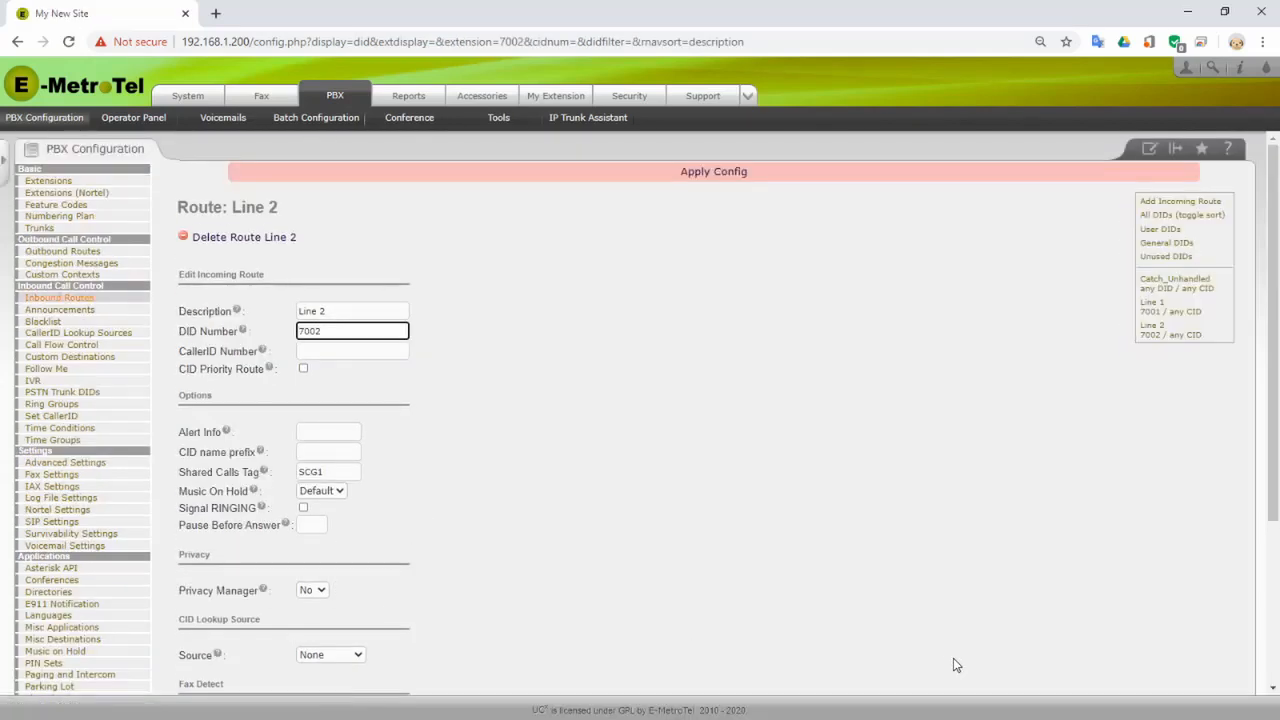
click(1165, 202)
- Enter the description 'Line 2' and DID number 7003 for the new route
click(346, 287)
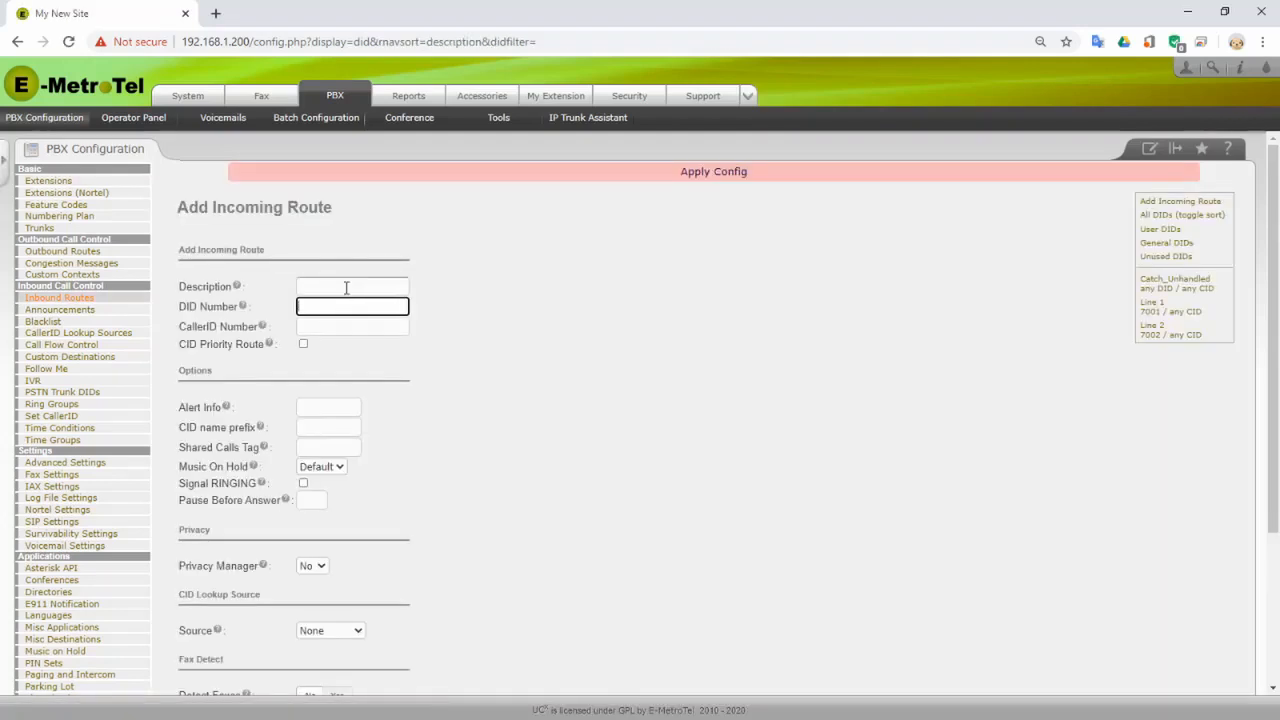
text(Line 2)
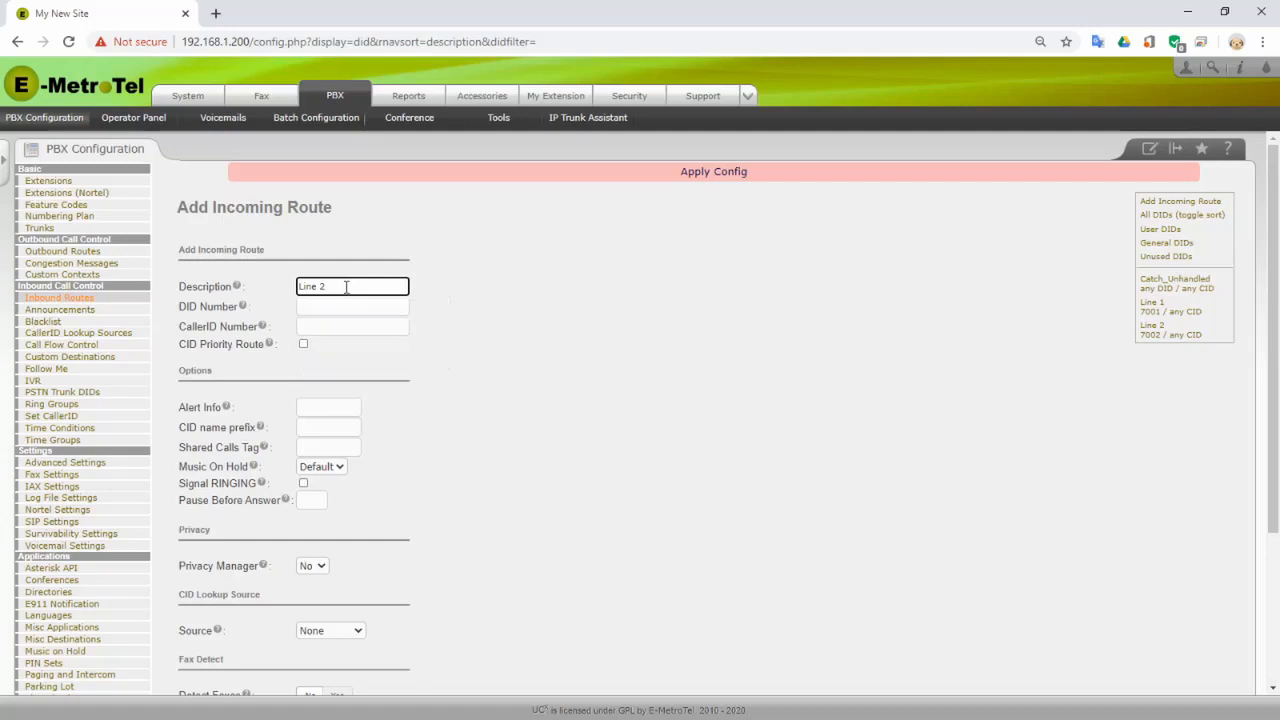
key(Tab)
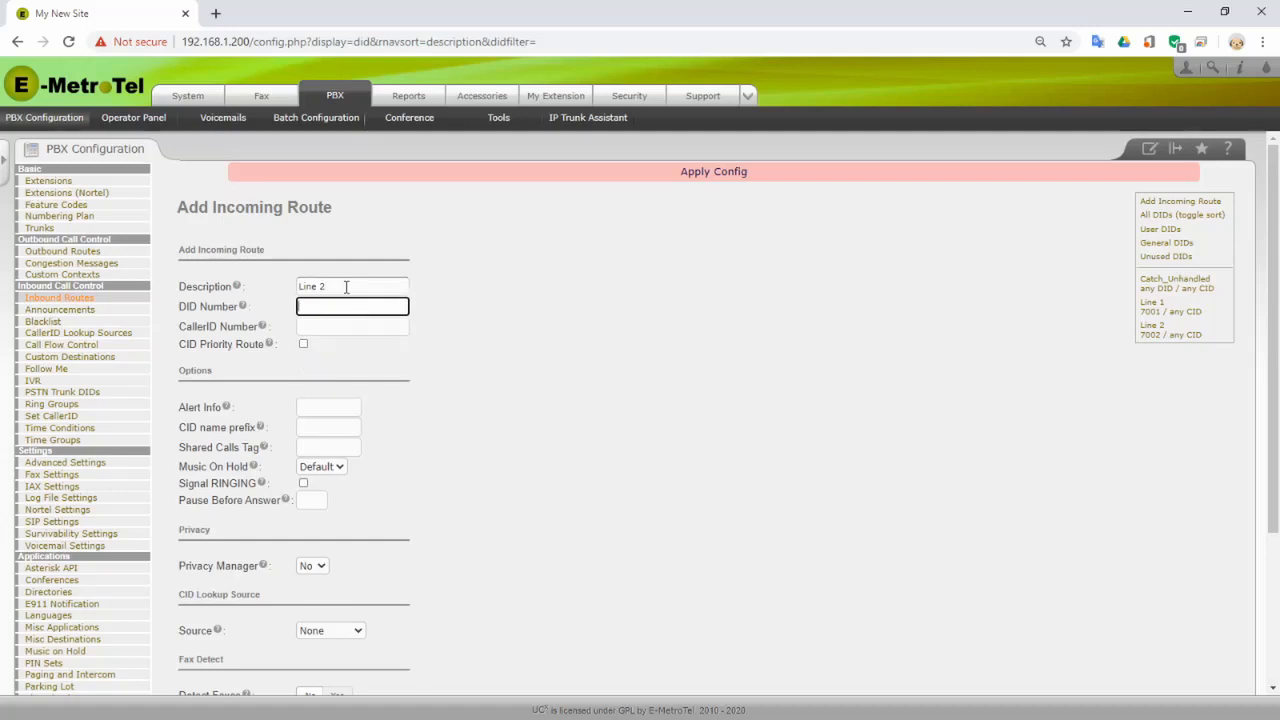
text(7003)
- Tag it SCG1, route calls to Ring Groups <600>, save, and apply the configuration
key(Tab)
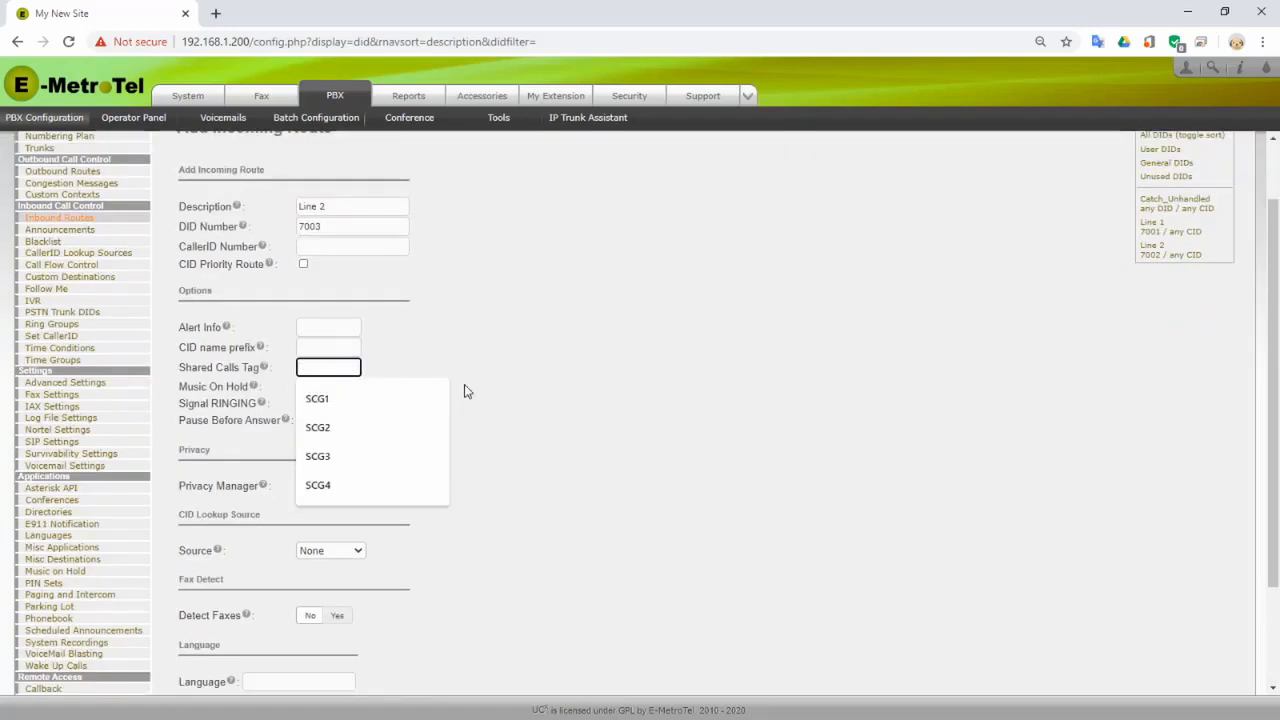
text(SCG1)
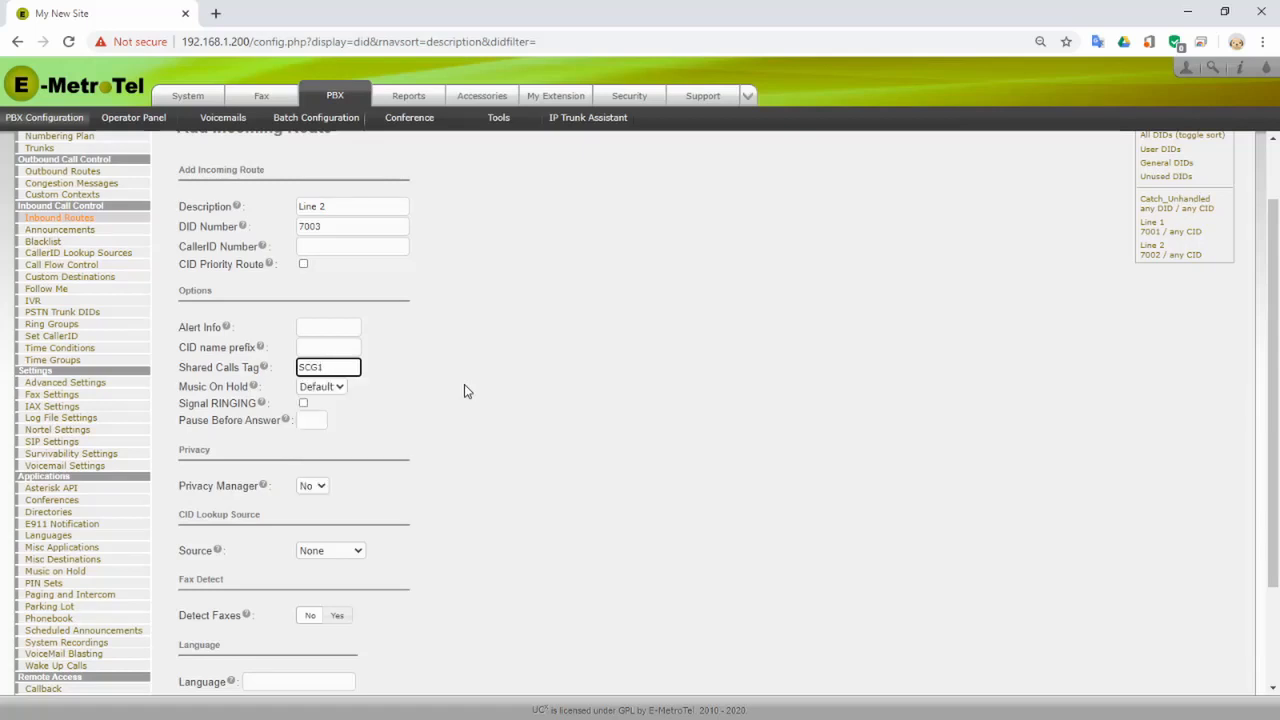
scroll(429, 534, down, 2)
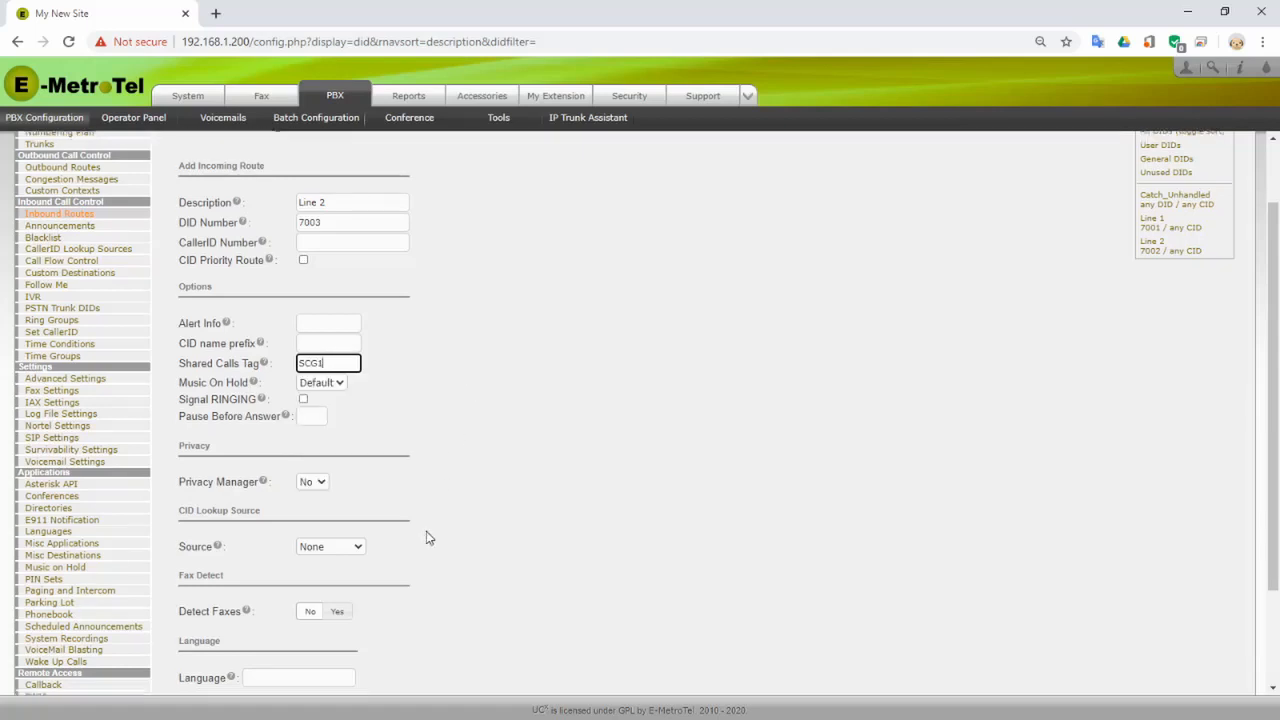
click(247, 611)
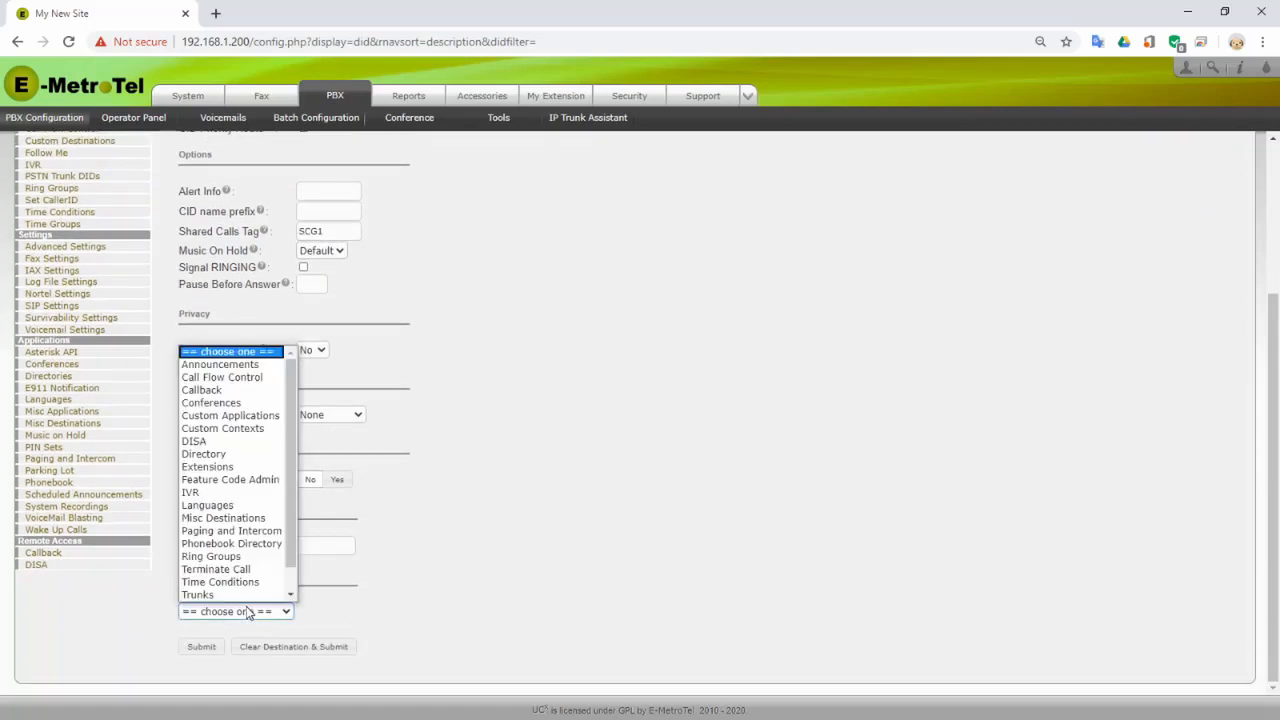
click(210, 556)
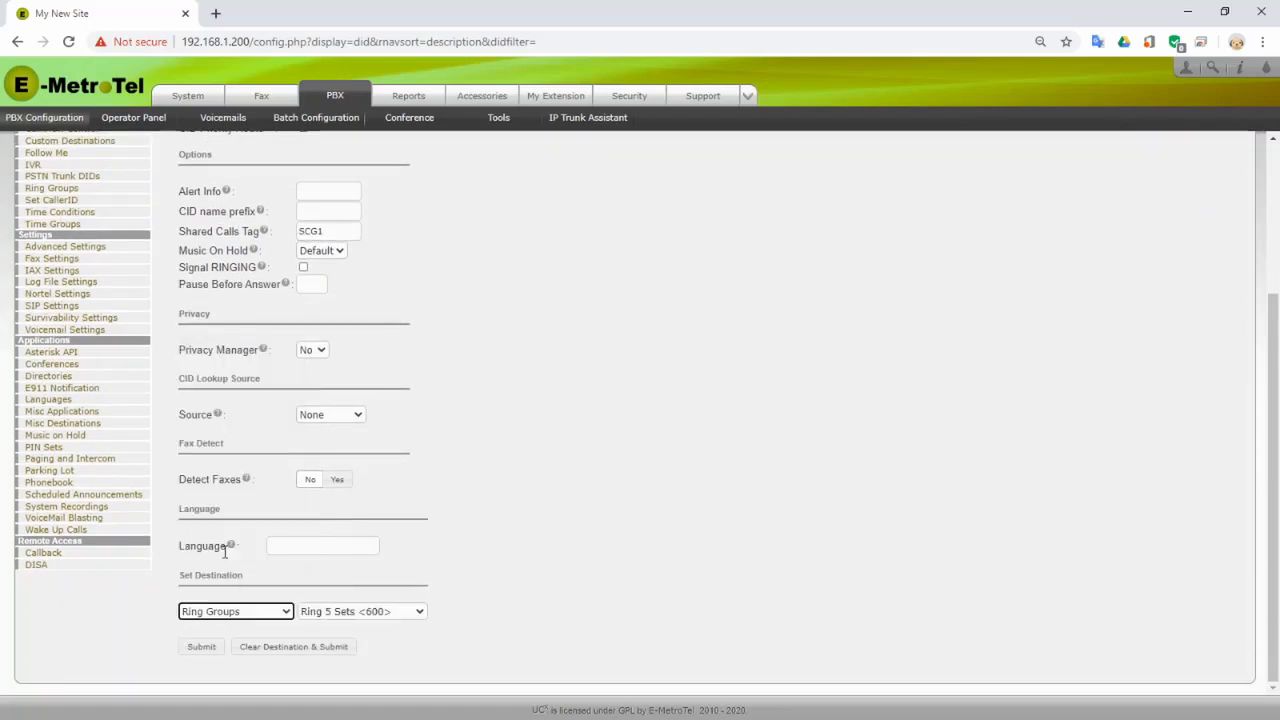
click(201, 646)
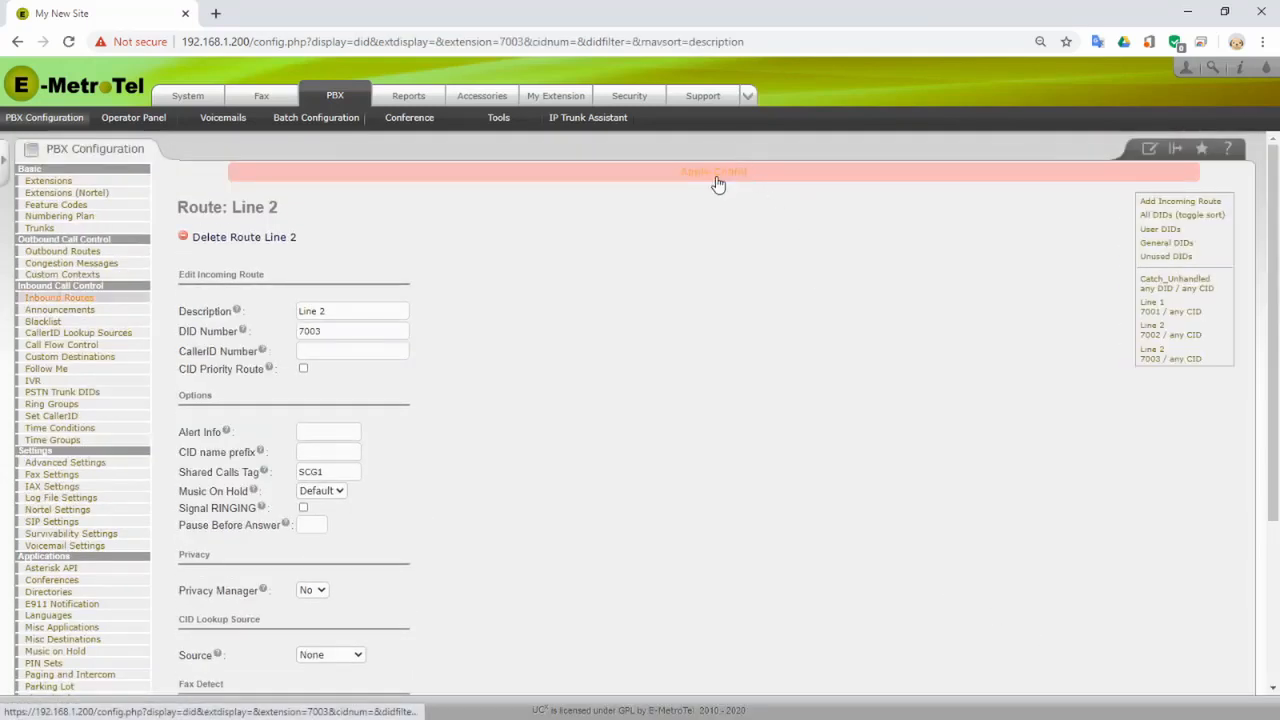
click(745, 171)
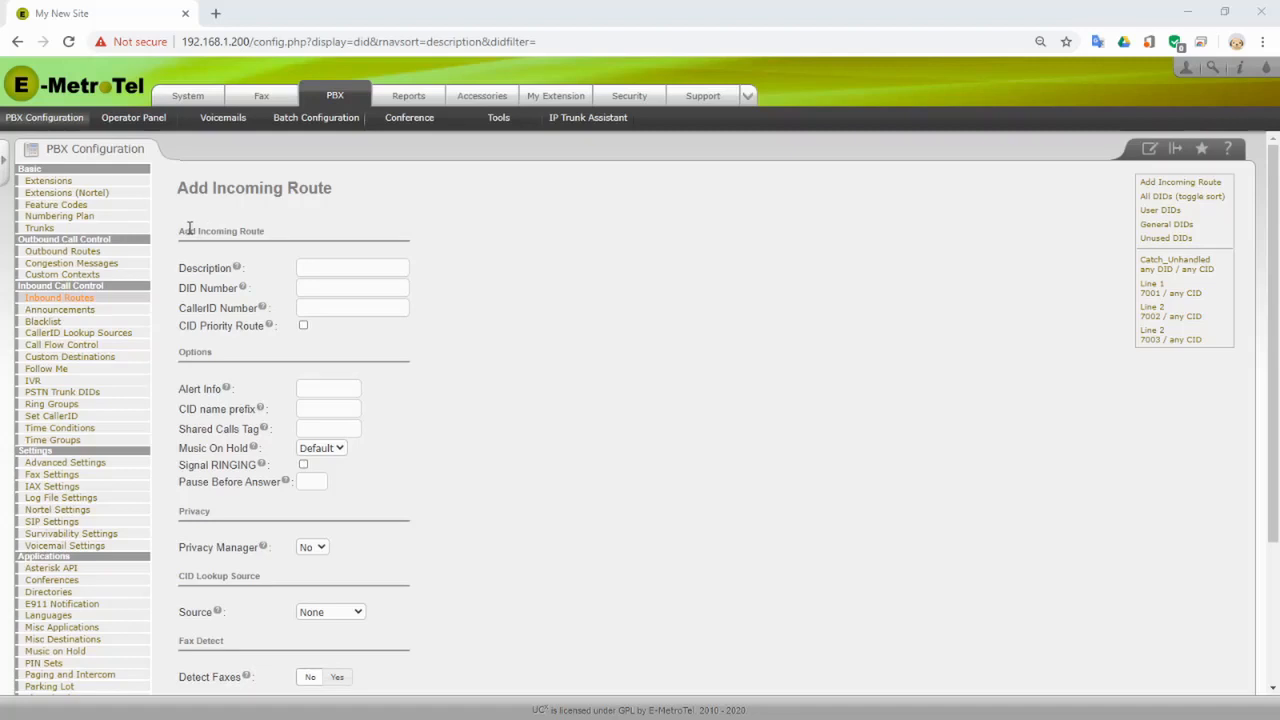
- Go to Outbound Routes under Outbound Call Control to get a blank Add Route form
click(62, 251)
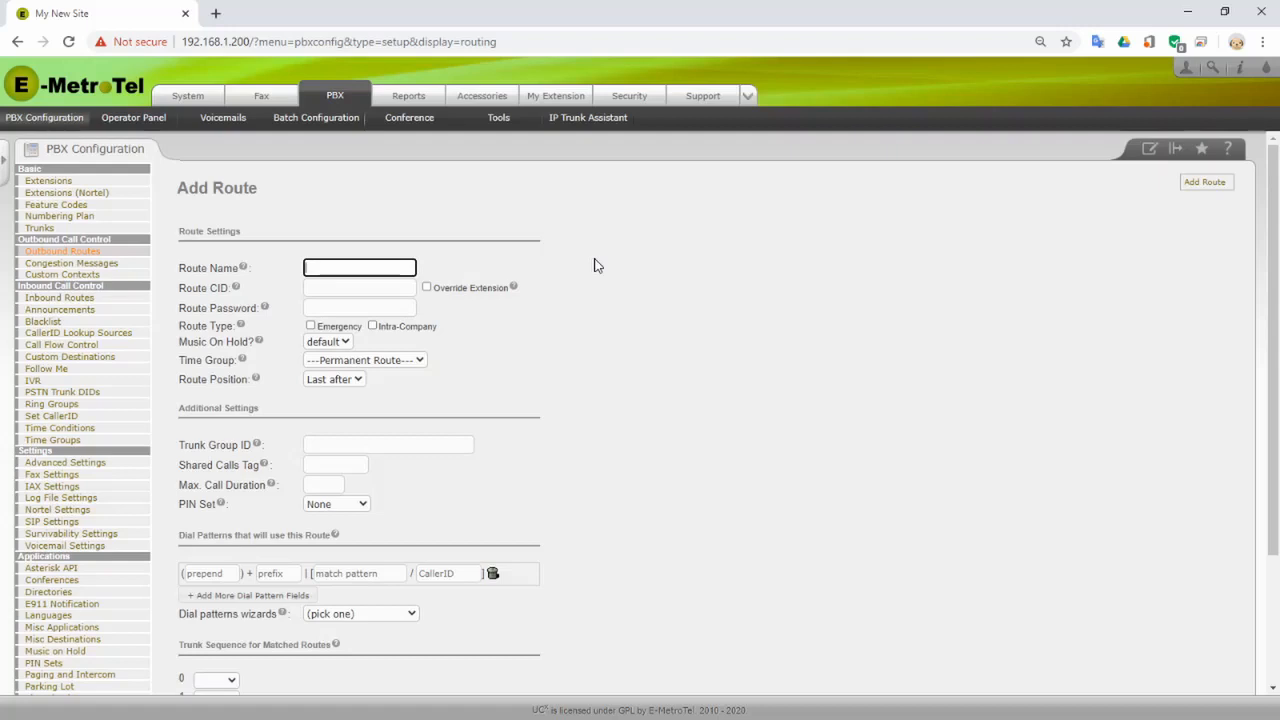
- Enter route name 'Local_Calling' and Shared Calls Tag 'SCG1' on the outbound route form
text(Local_Calling)
mouse_move(237, 290)
scroll(683, 300, down, 1)
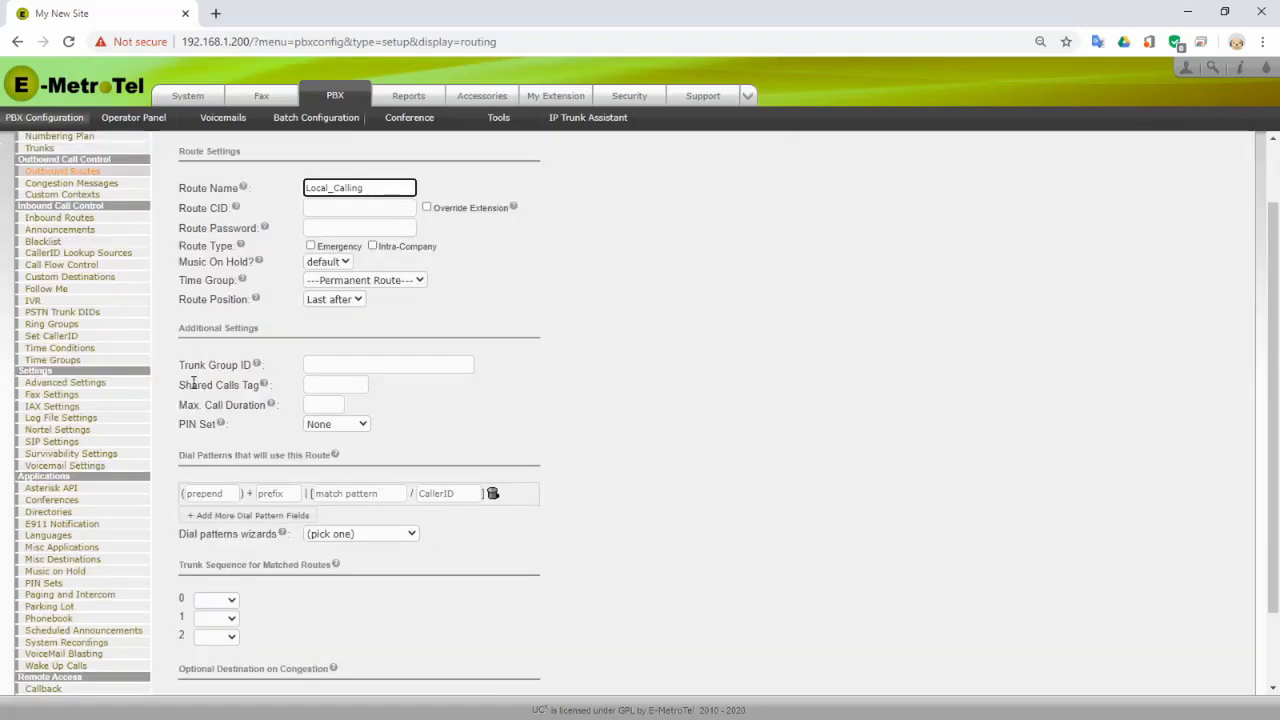
click(329, 386)
text(S)
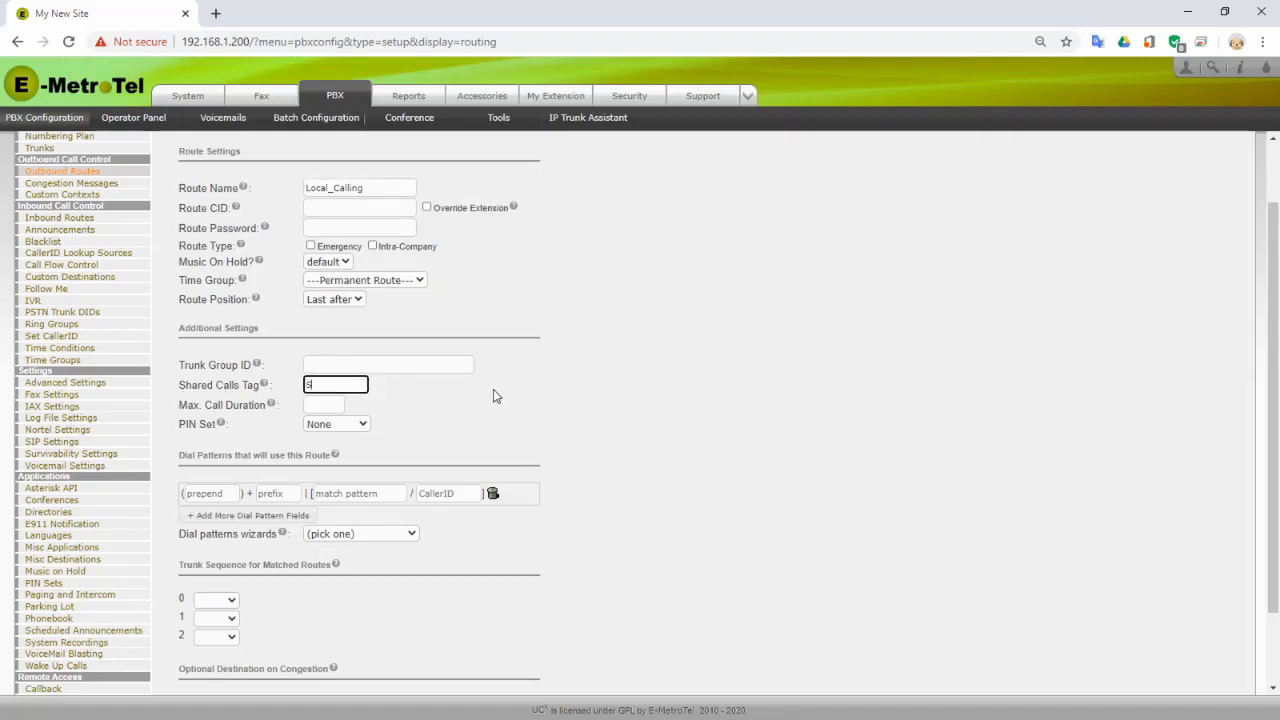
text(CG1)
scroll(316, 373, down, 2)
mouse_move(334, 376)
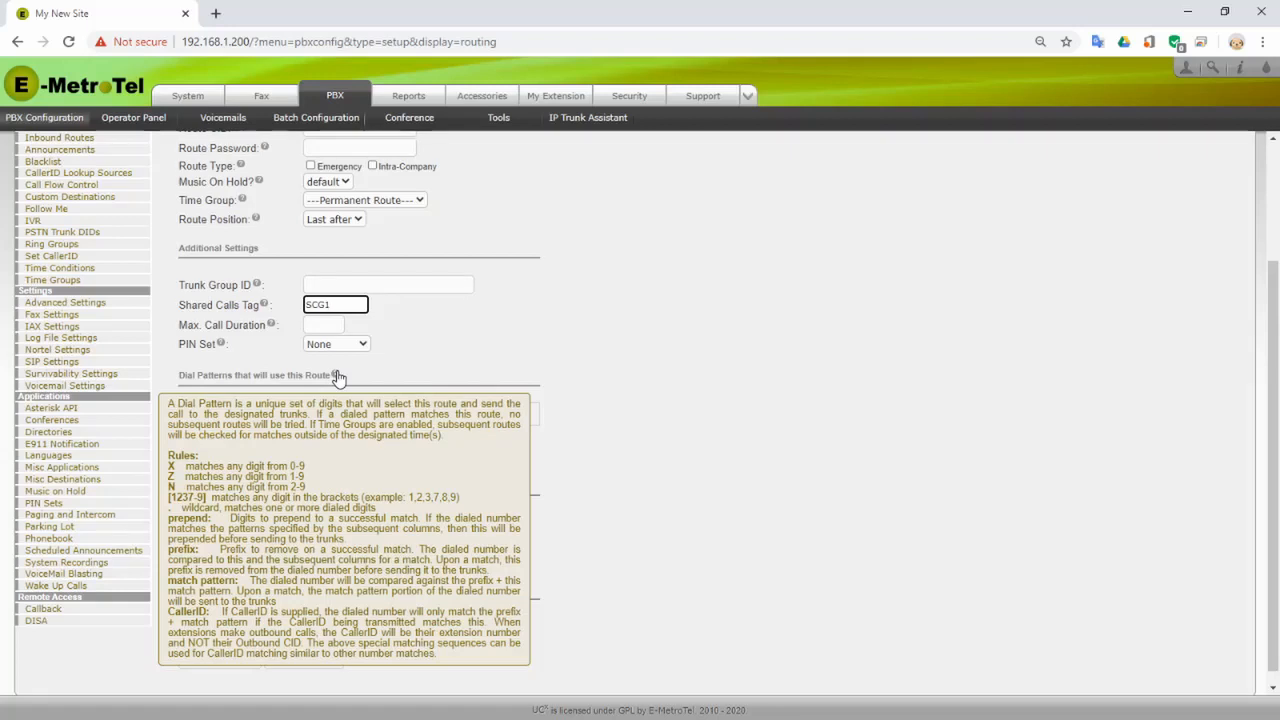
- Enter 403NXXXXXX as the dial match pattern
click(642, 360)
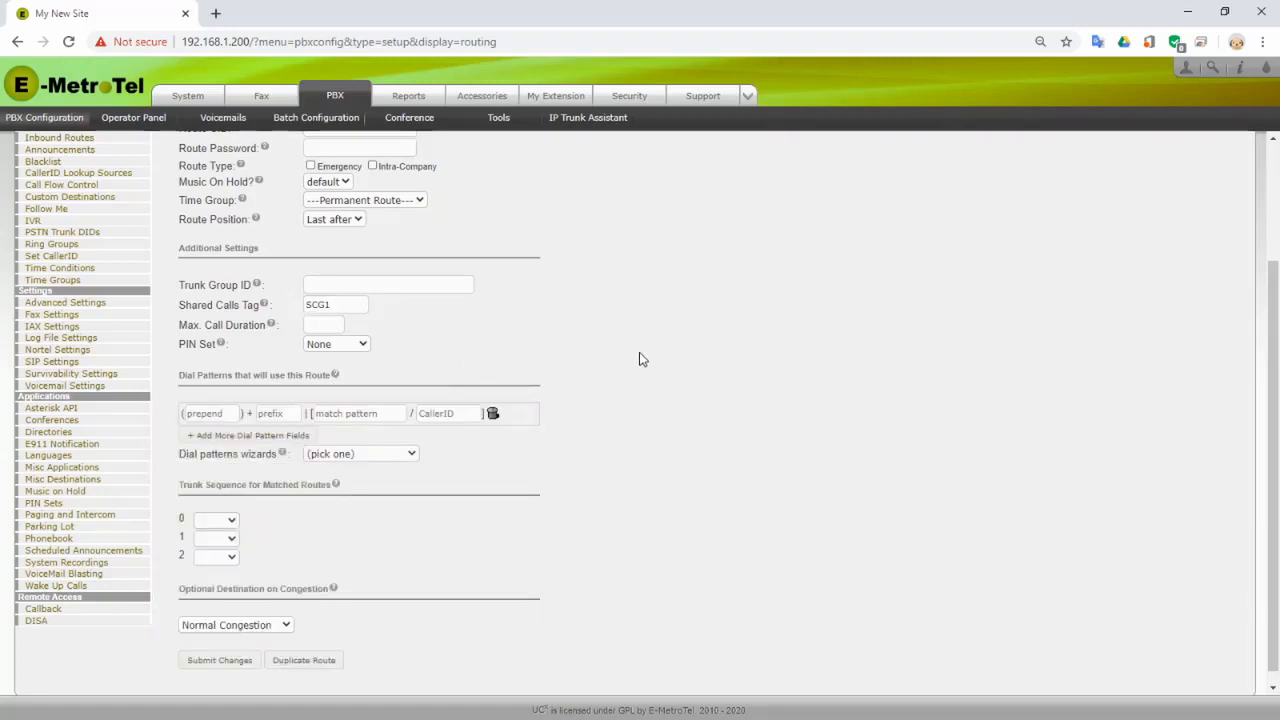
click(342, 413)
click(344, 414)
text(403)
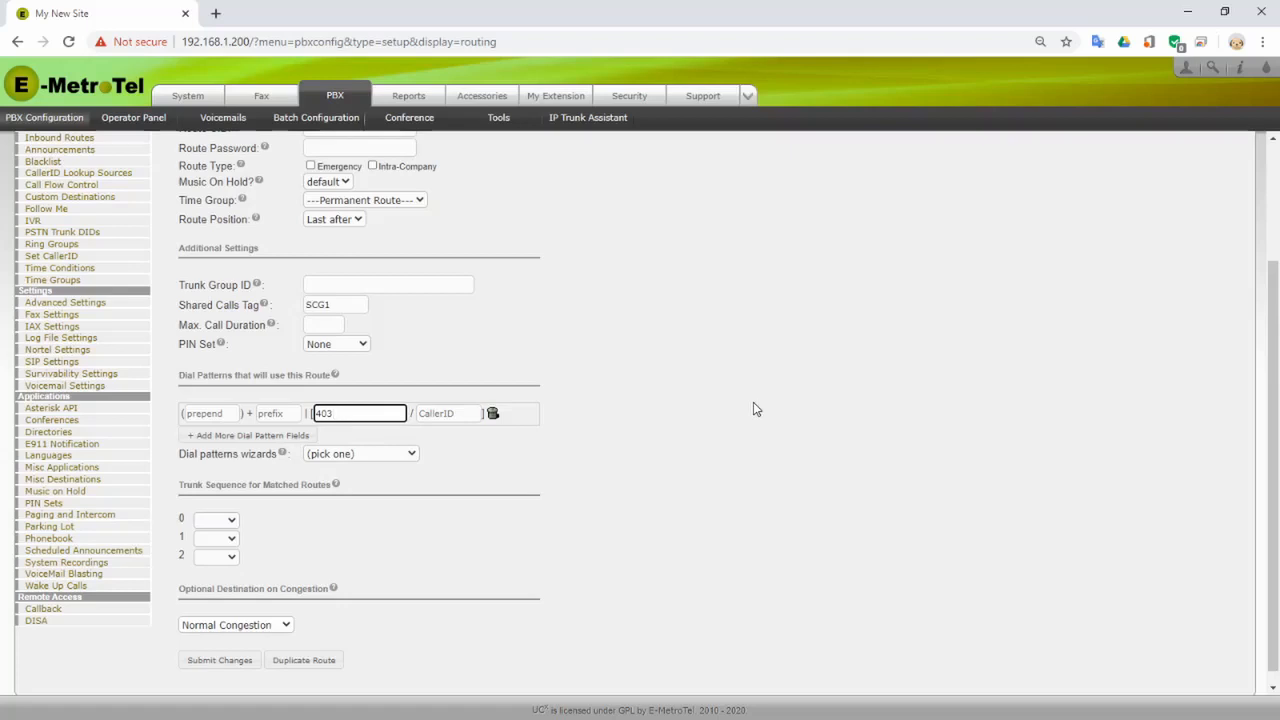
text(NXX)
text(XXXX)
- Try the Local 7/10 digit preset, then delete the two rows it added
scroll(425, 444, down, 1)
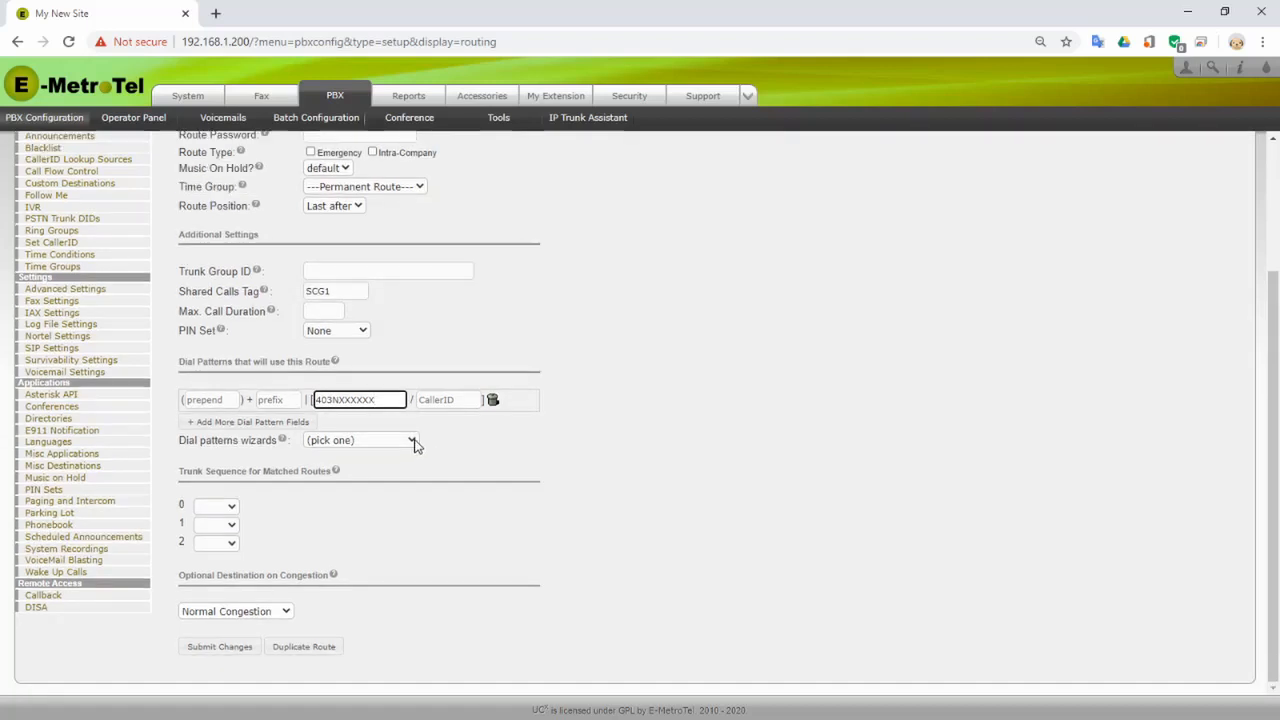
click(416, 442)
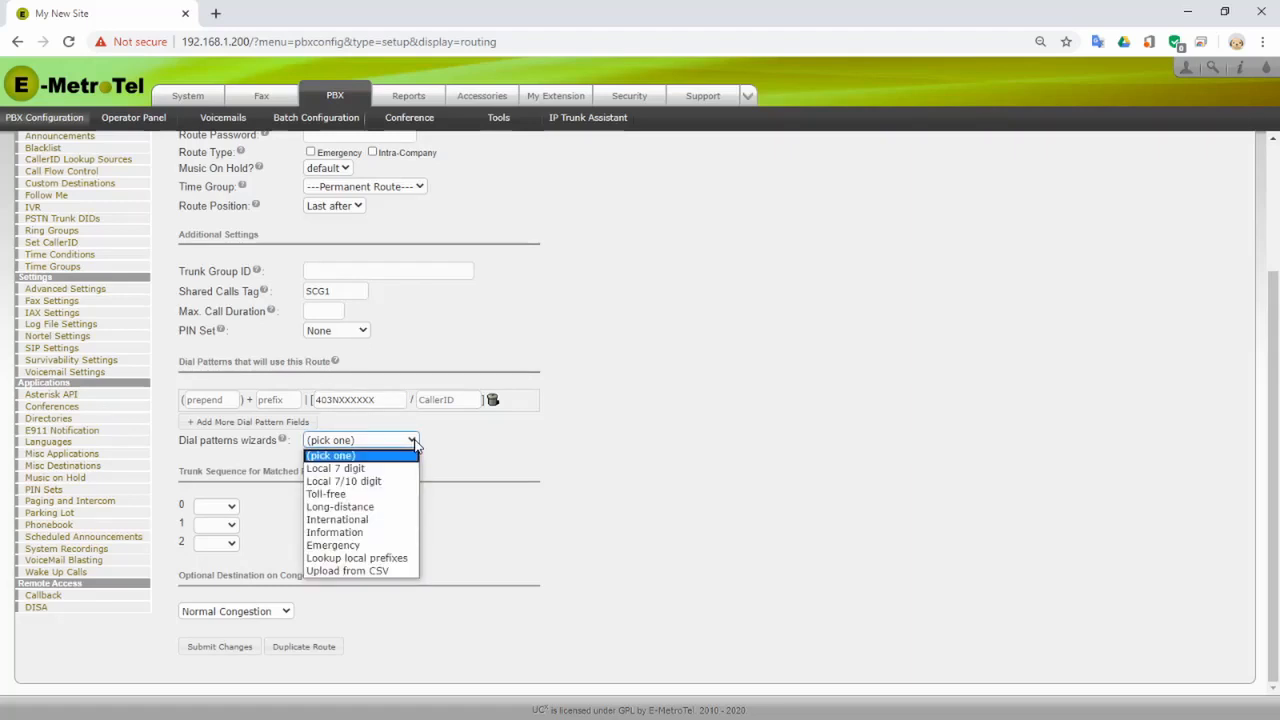
click(386, 481)
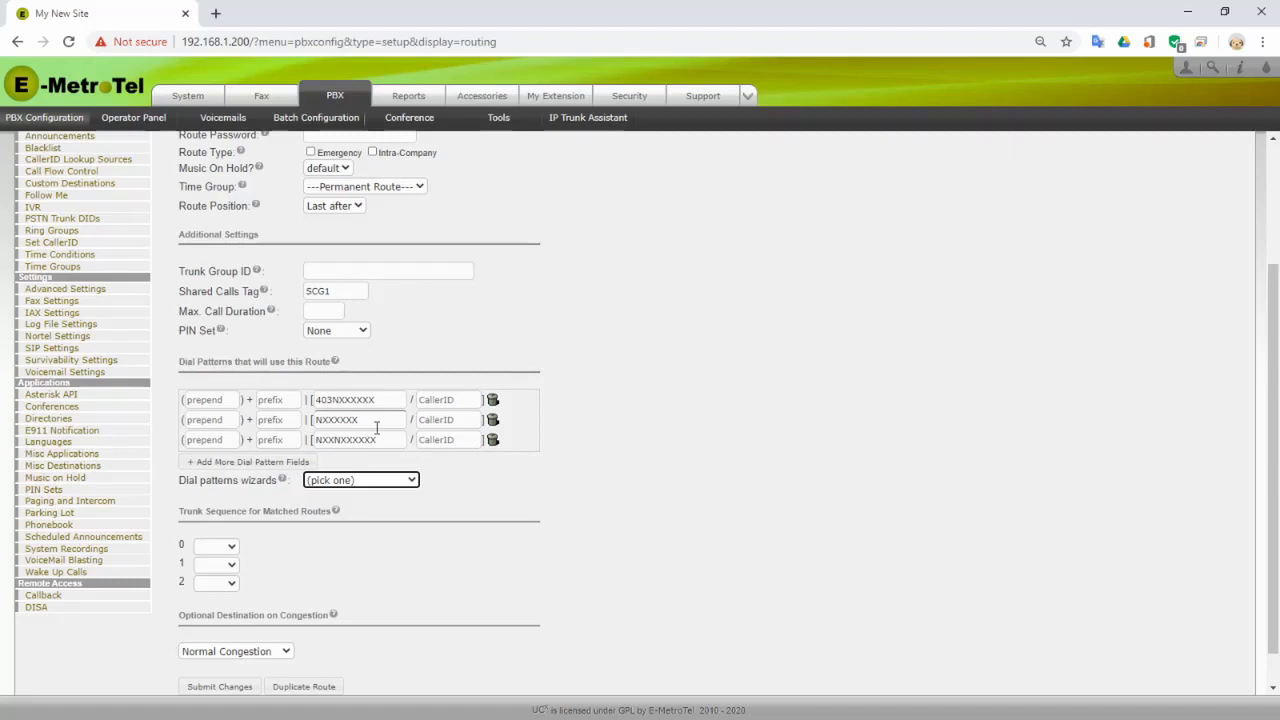
click(495, 424)
click(493, 423)
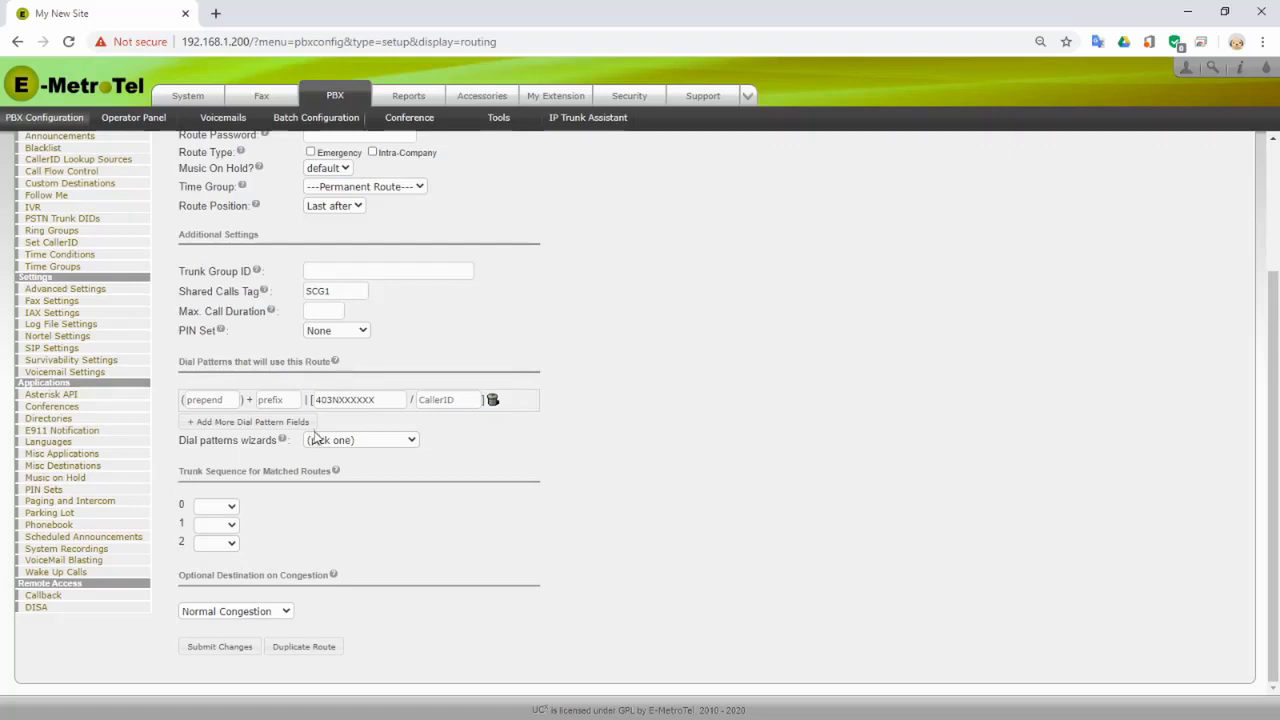
- Set the trunk sequence to Line 3, Line 2, then Line 1
click(234, 508)
click(218, 562)
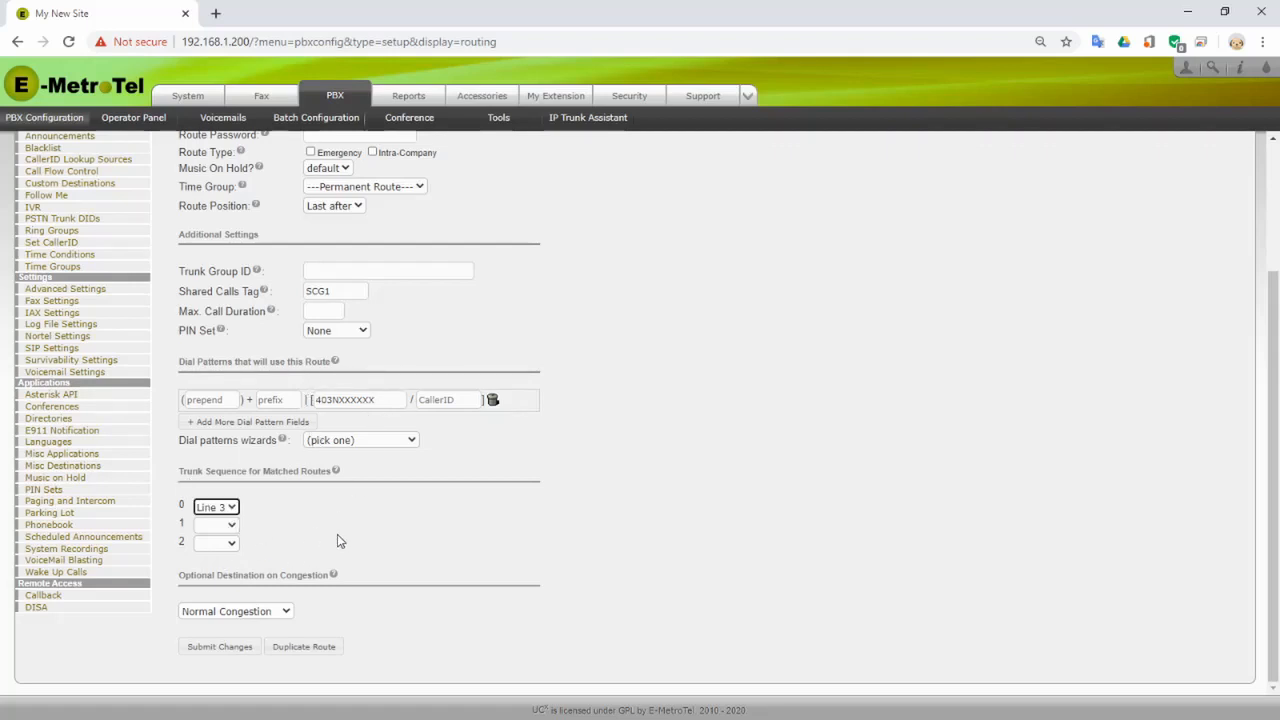
click(232, 527)
click(226, 562)
click(233, 543)
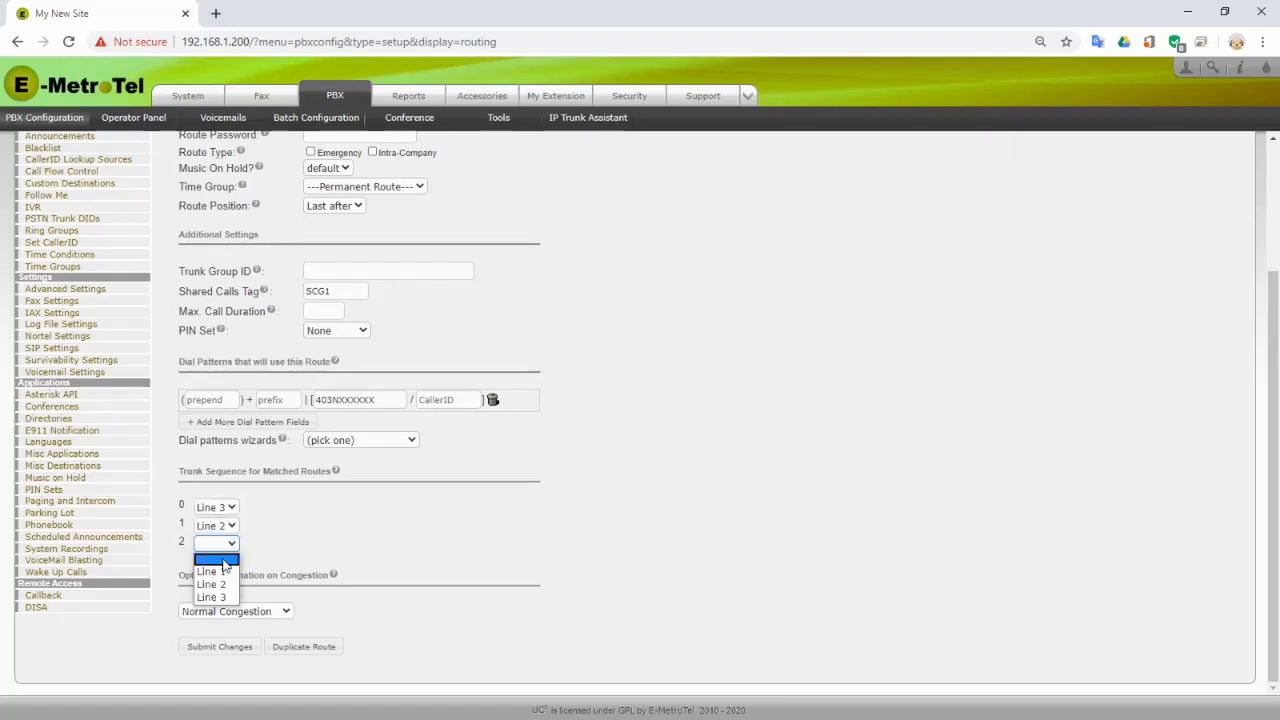
click(214, 568)
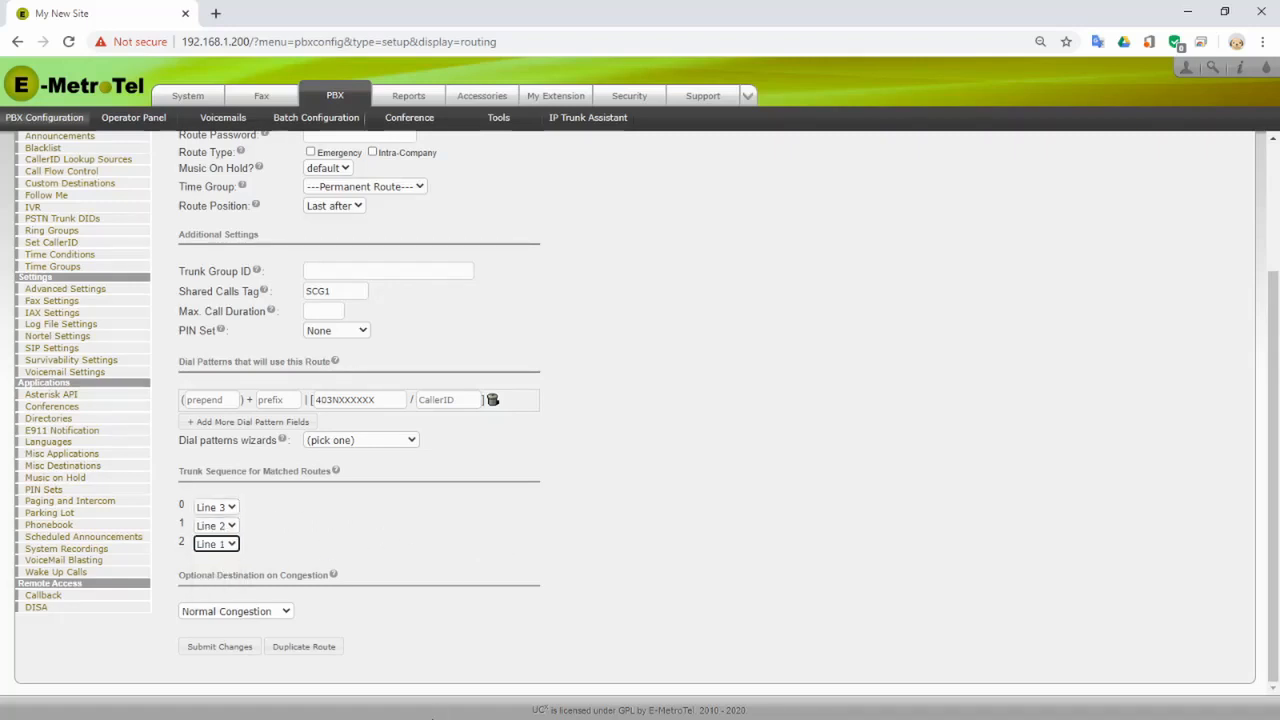
- Keep Normal Congestion, submit the Local_Calling route, and apply the configuration
click(288, 613)
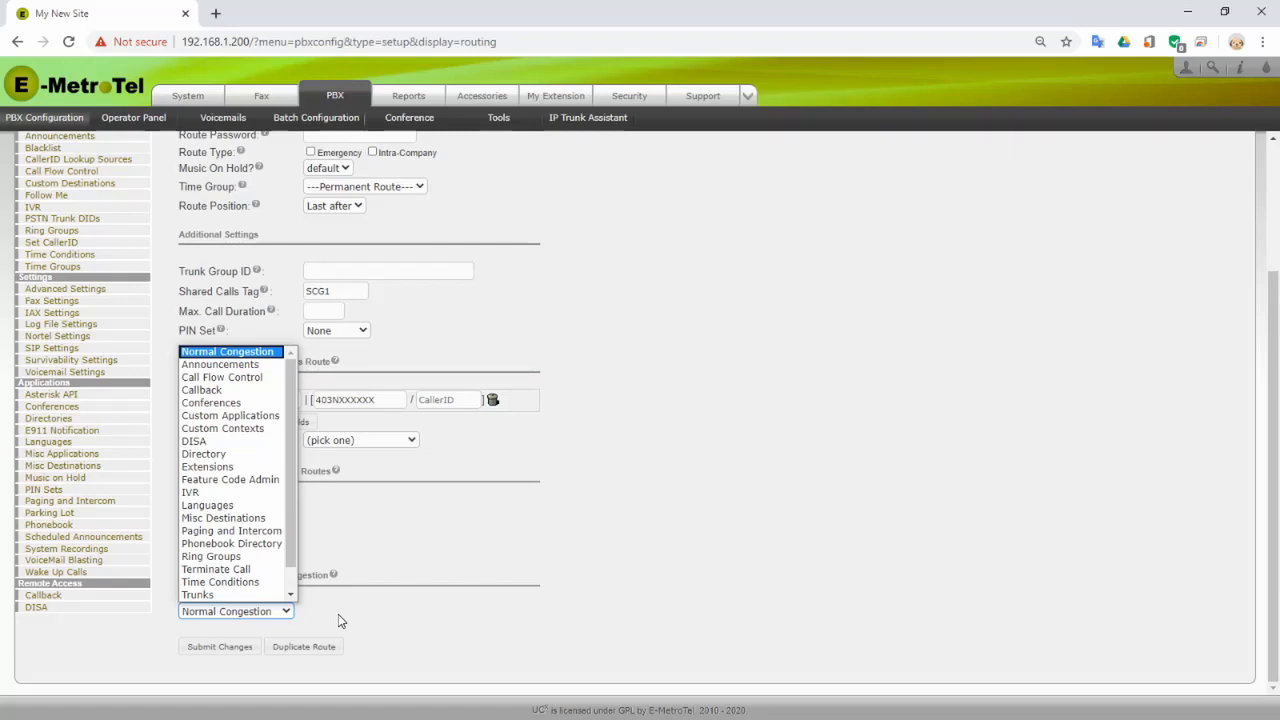
click(338, 614)
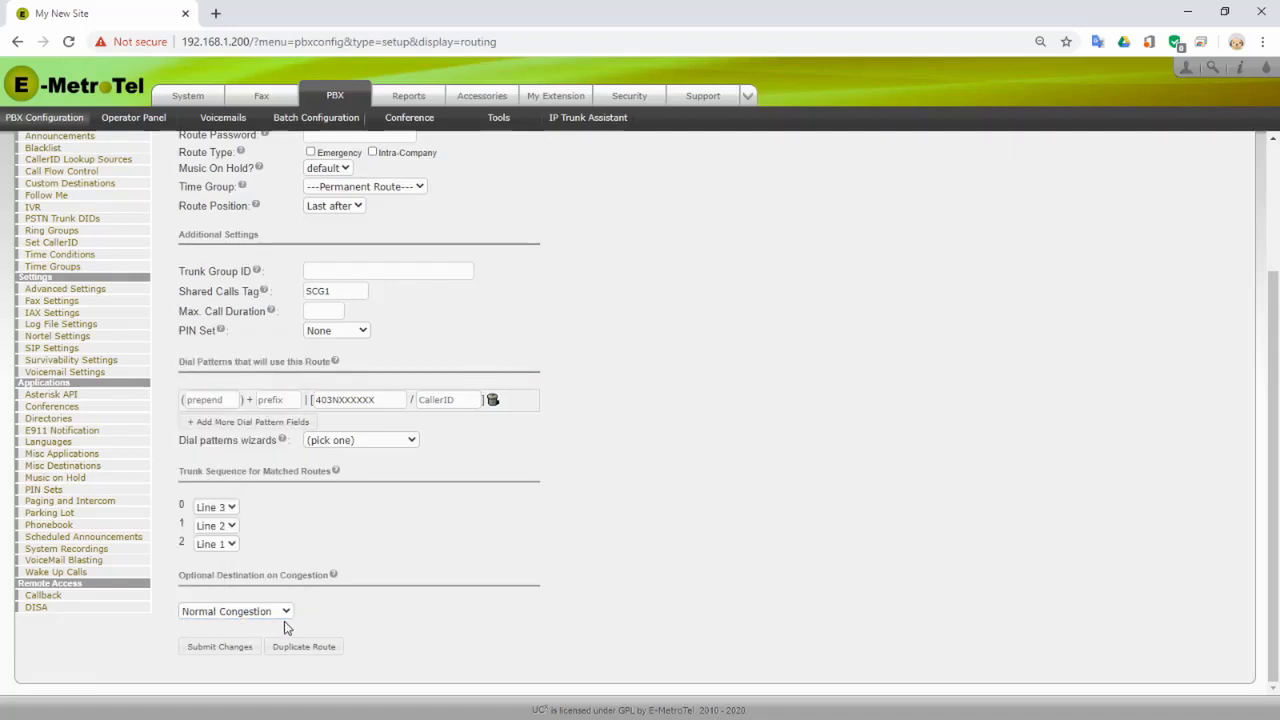
click(187, 648)
click(219, 650)
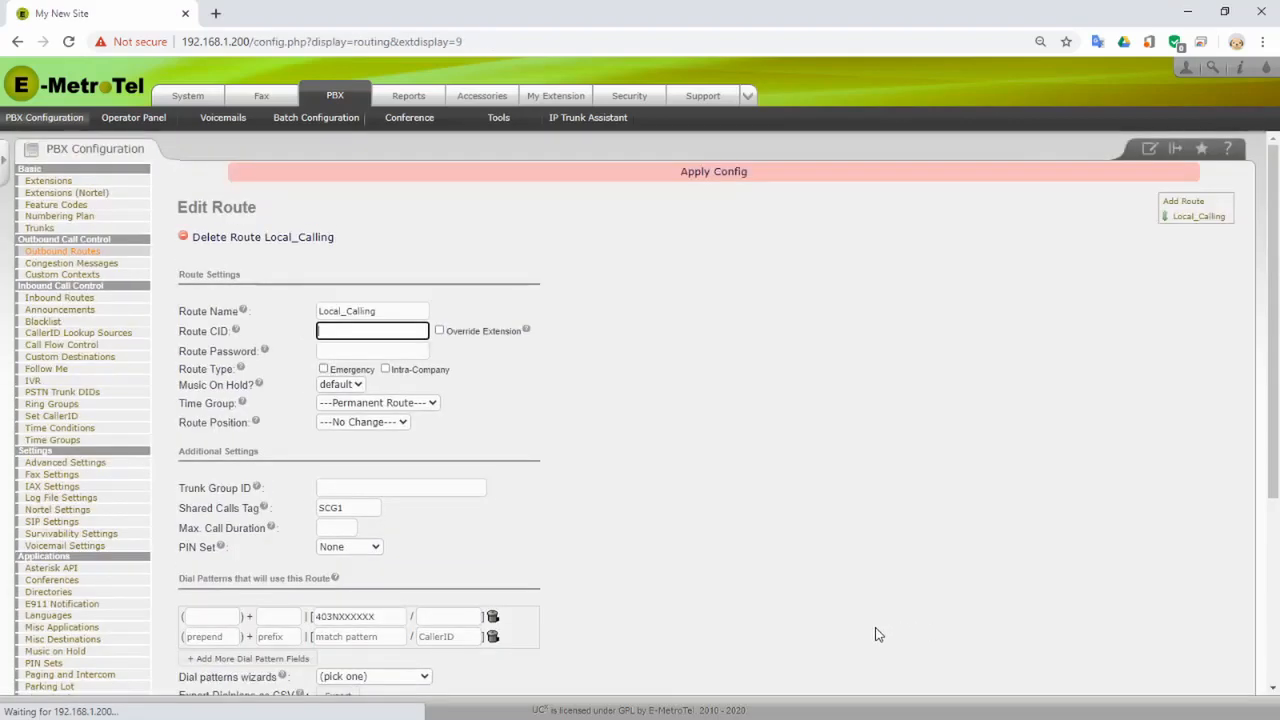
click(724, 175)
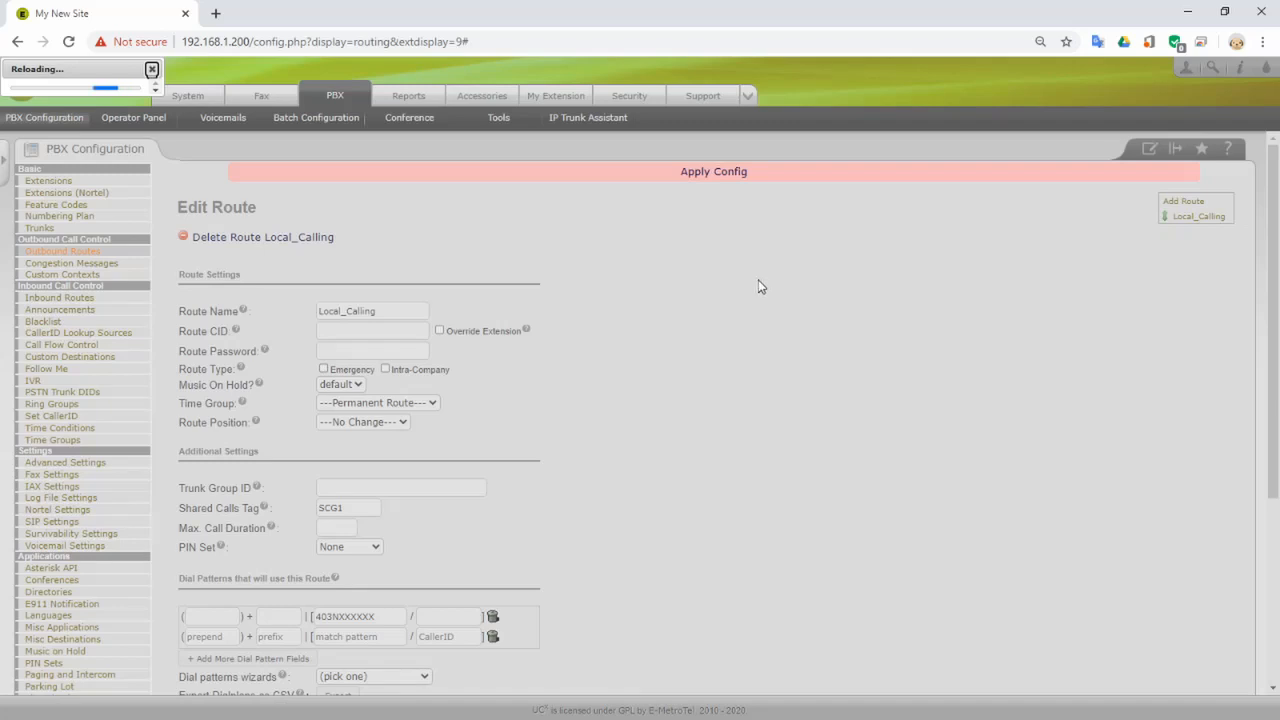